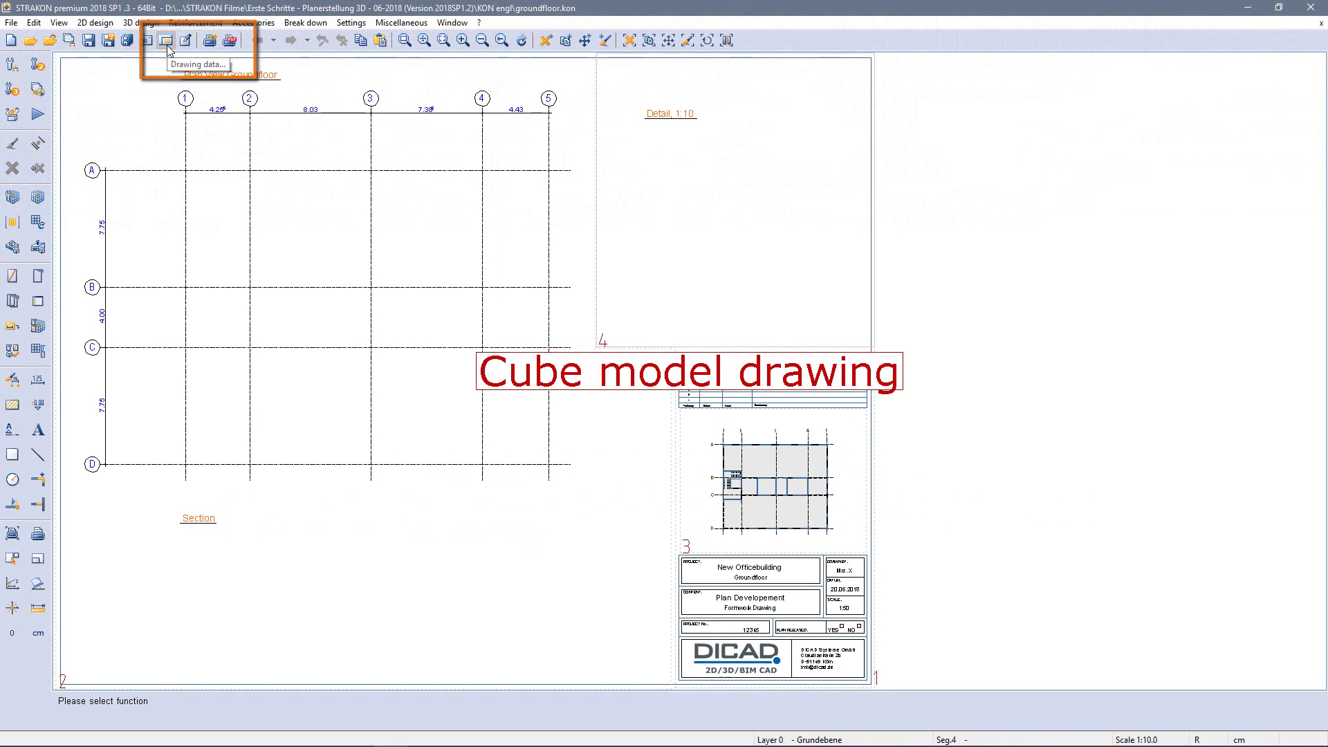
Review the groundfloor drawing's data, which shows the cube model 3D editing mode, and confirm it
click(167, 41)
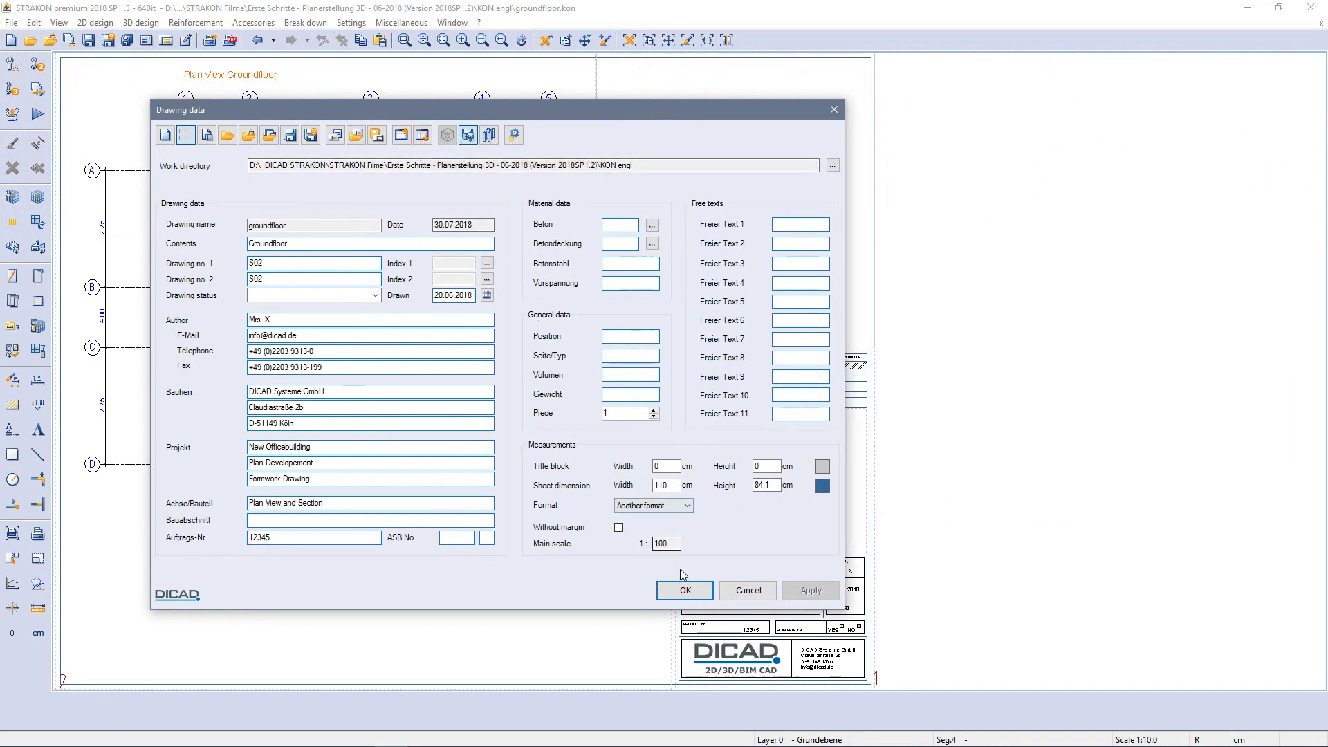
click(685, 590)
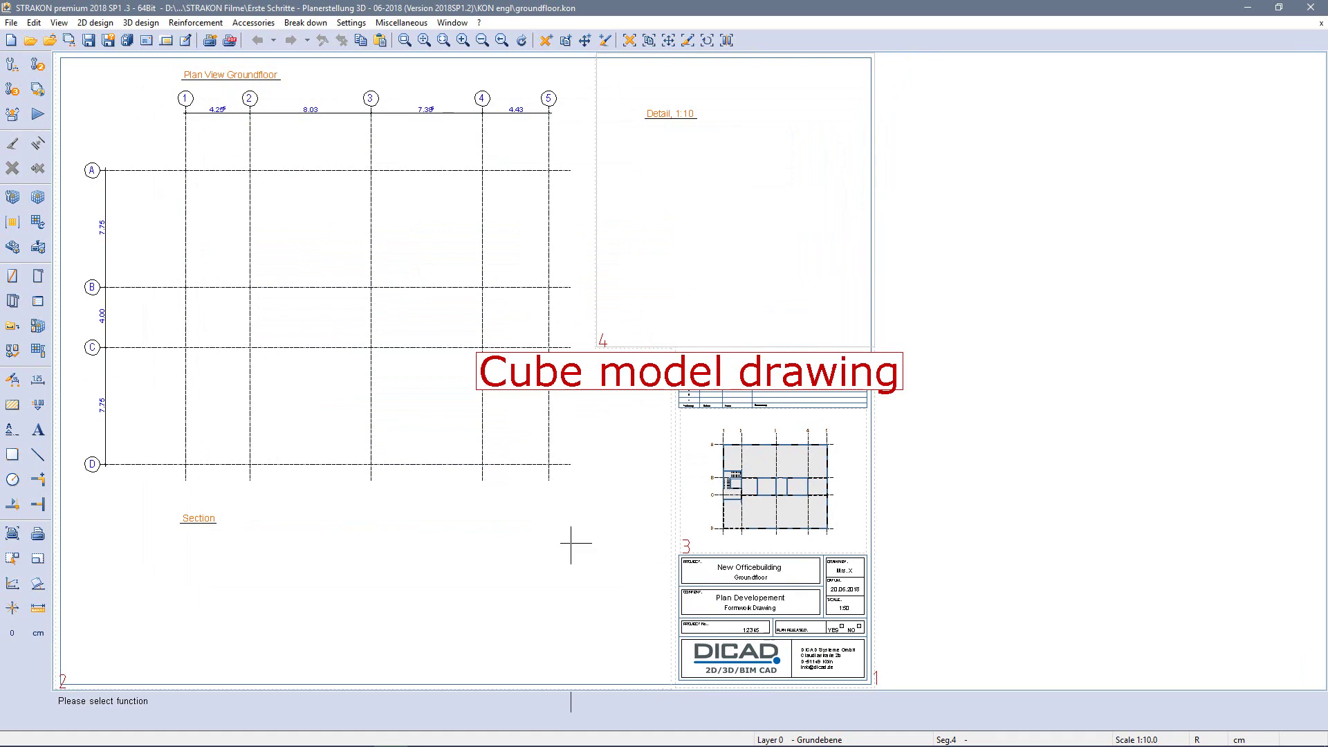
Open the plan's 3D model in Cube and load the 1st floor model reference
click(40, 199)
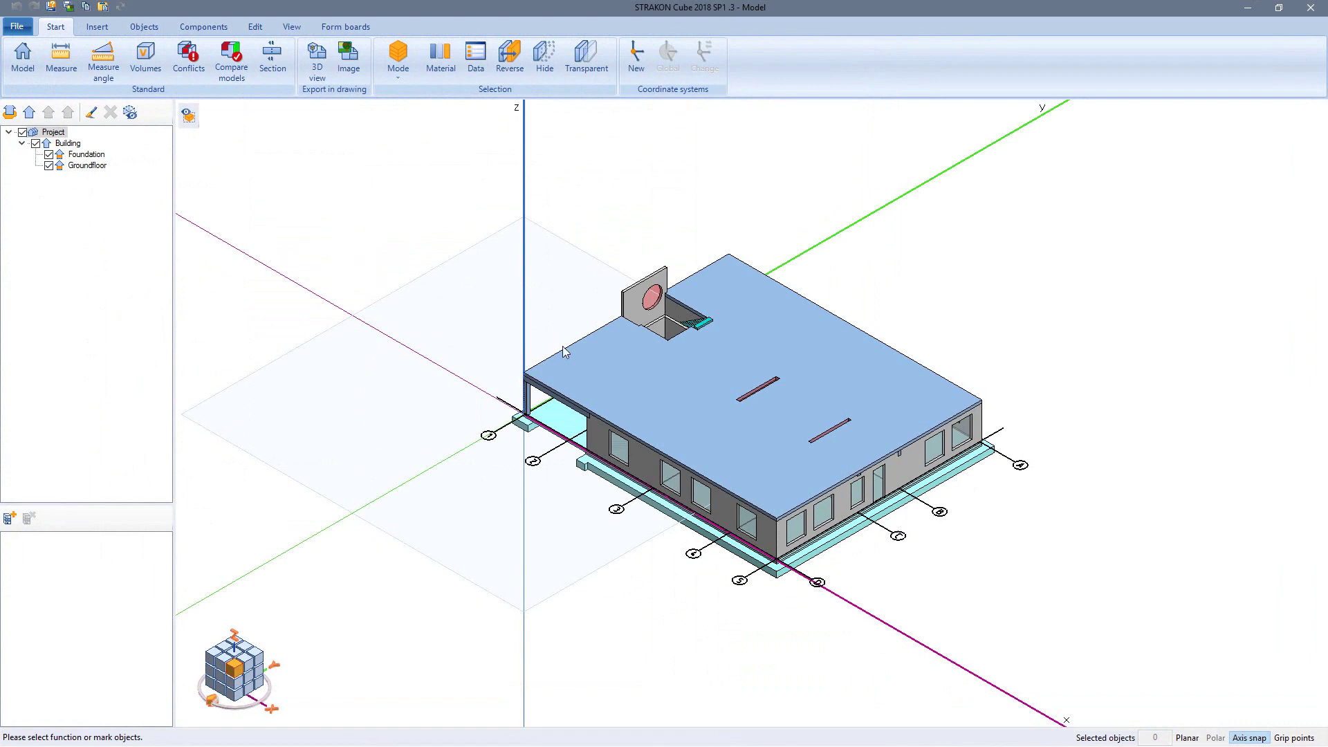
mouse_move(618, 398)
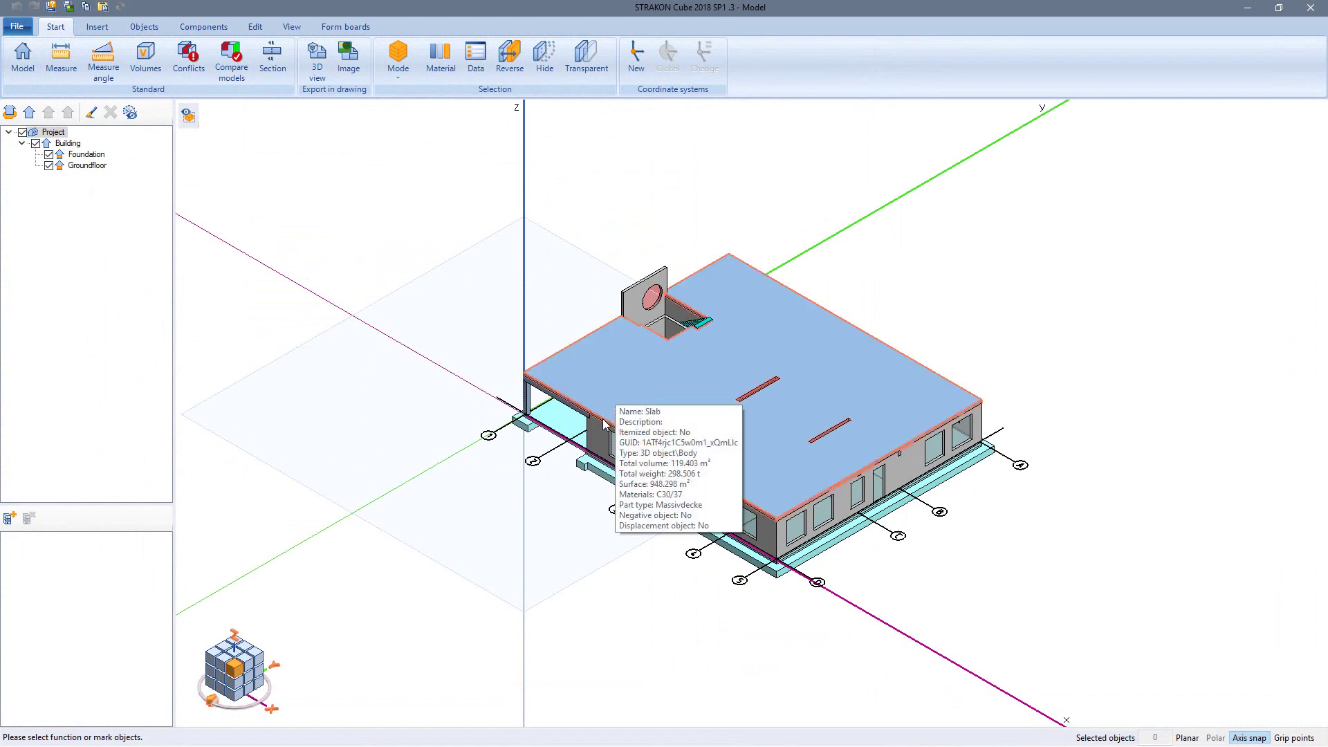
mouse_move(599, 436)
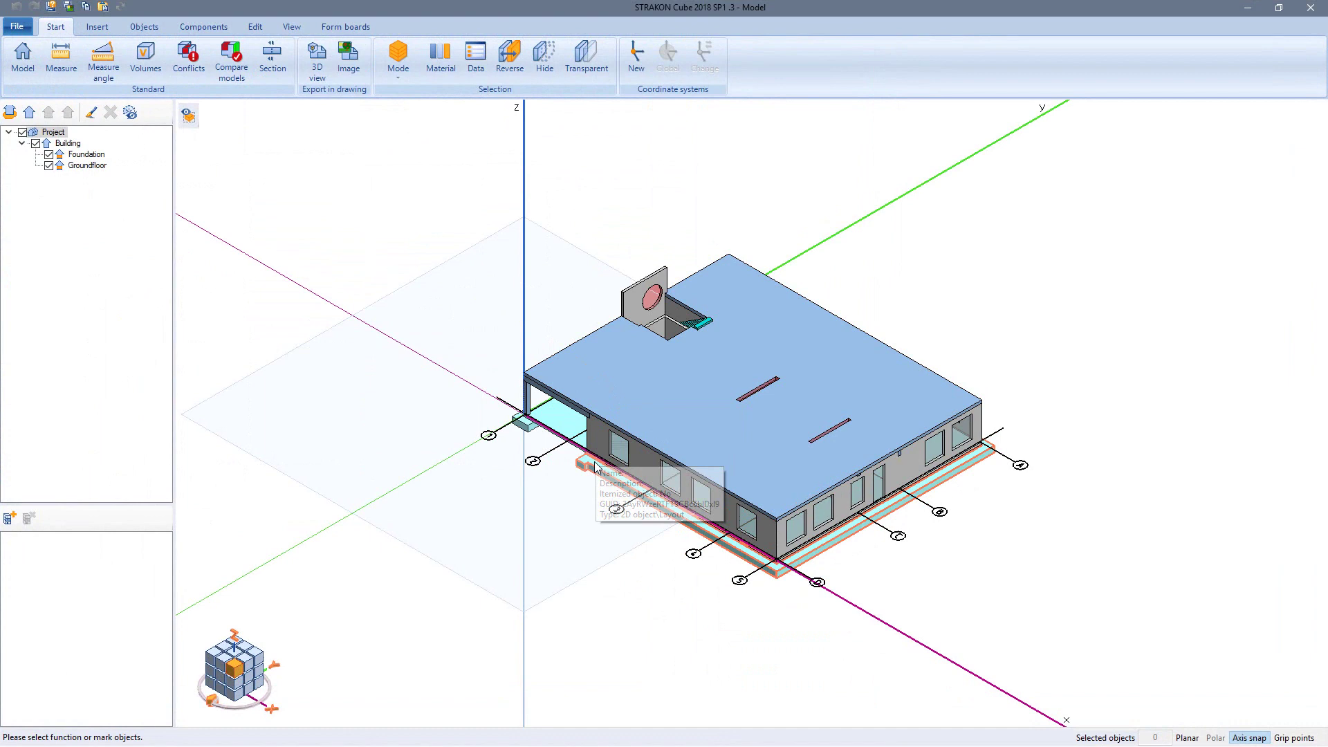
mouse_move(596, 468)
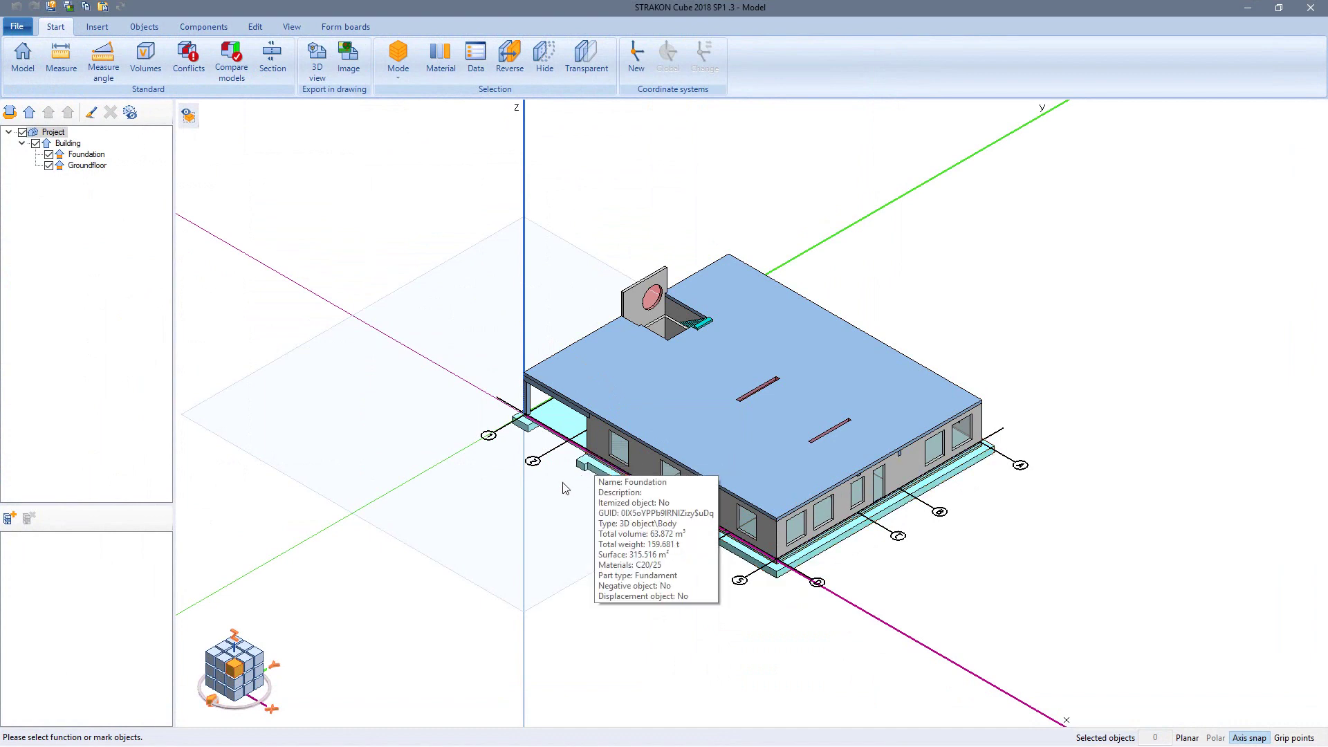
click(13, 522)
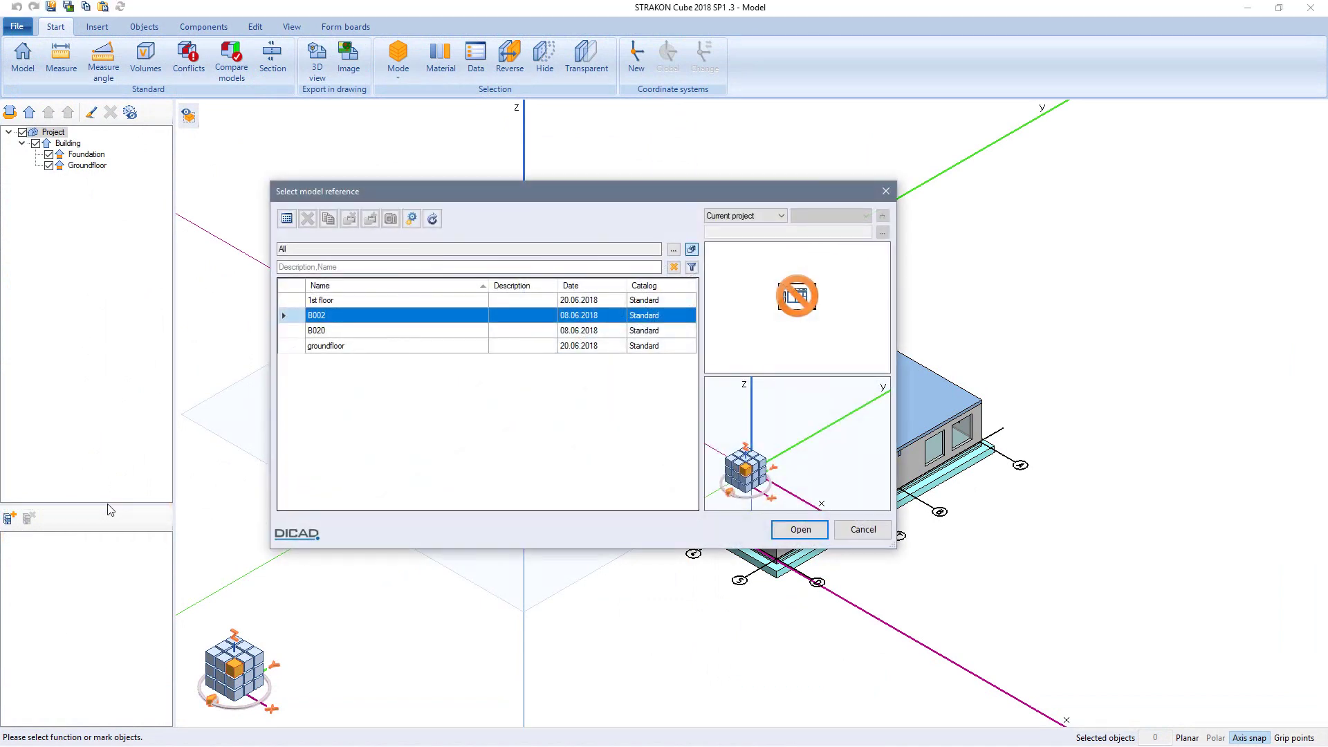
click(399, 299)
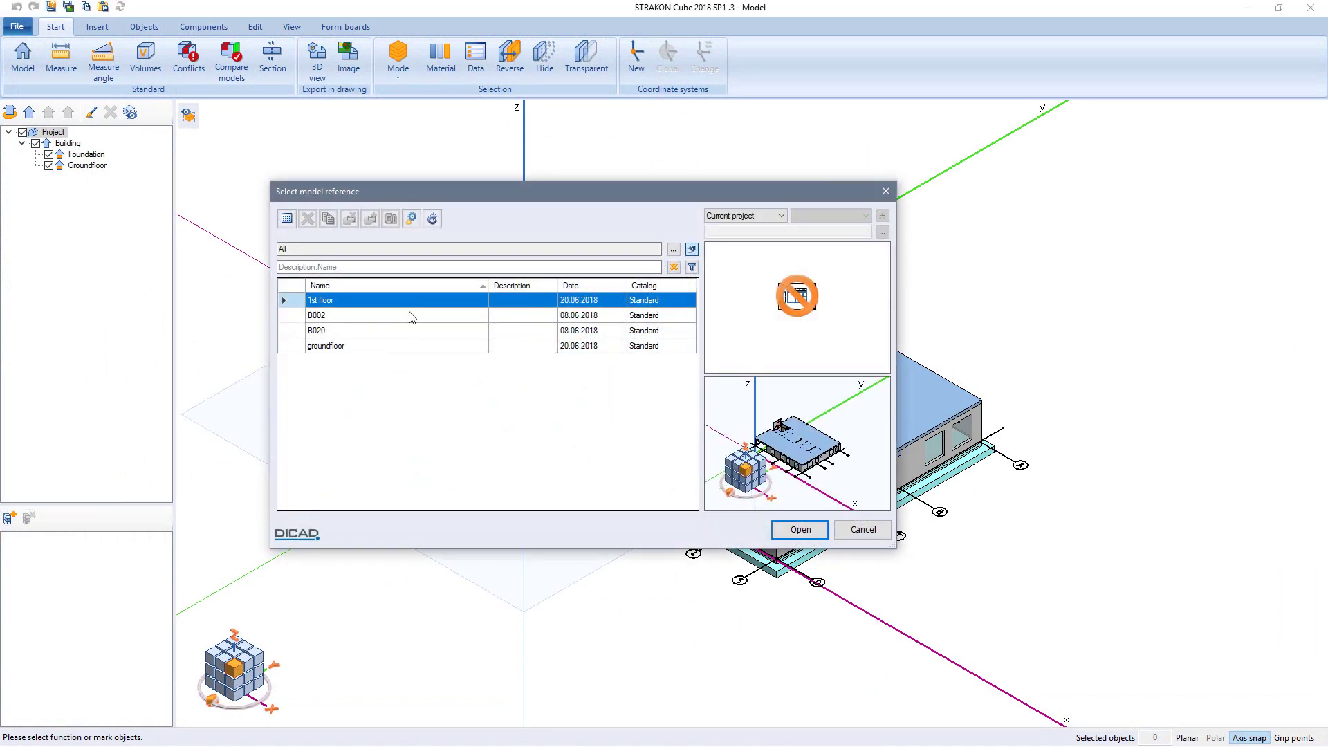
click(799, 530)
Toggle the 1st floor reference, then the 1st Floor and Groundfloor storeys, off and back on
mouse_move(785, 497)
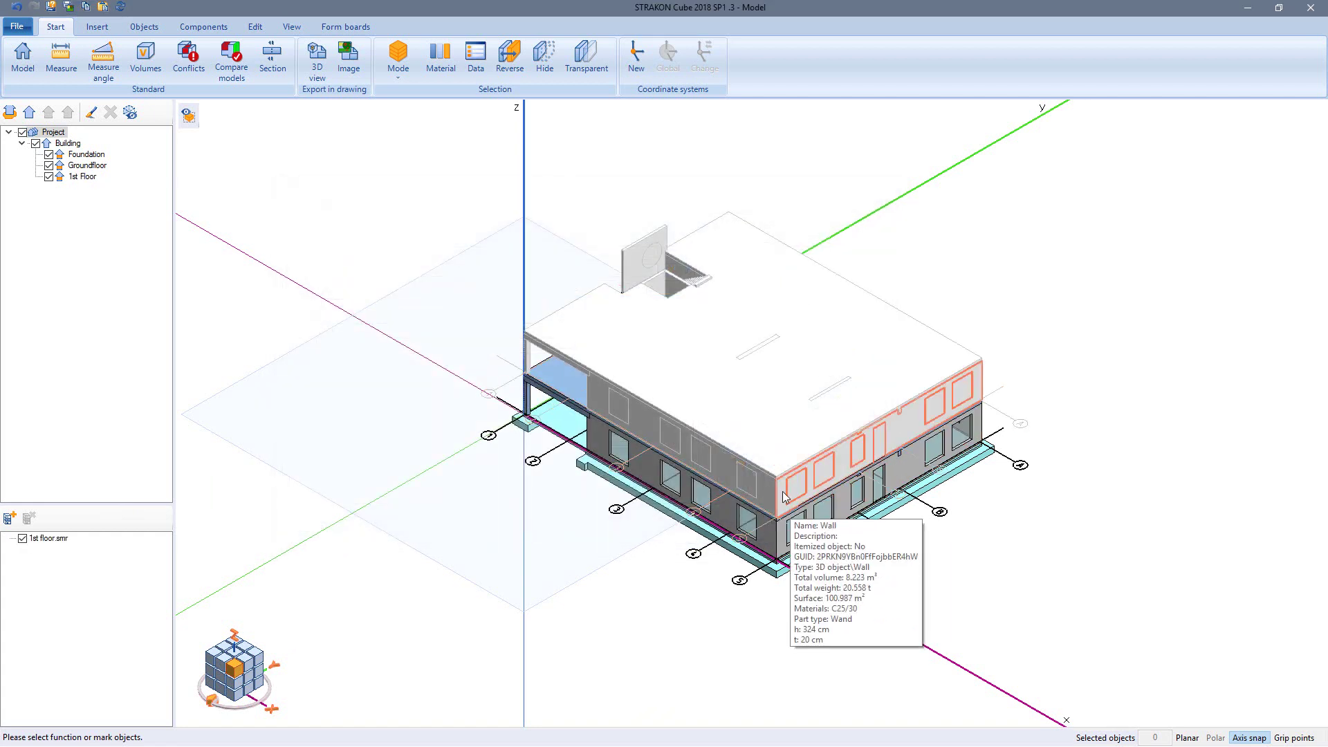
mouse_move(742, 422)
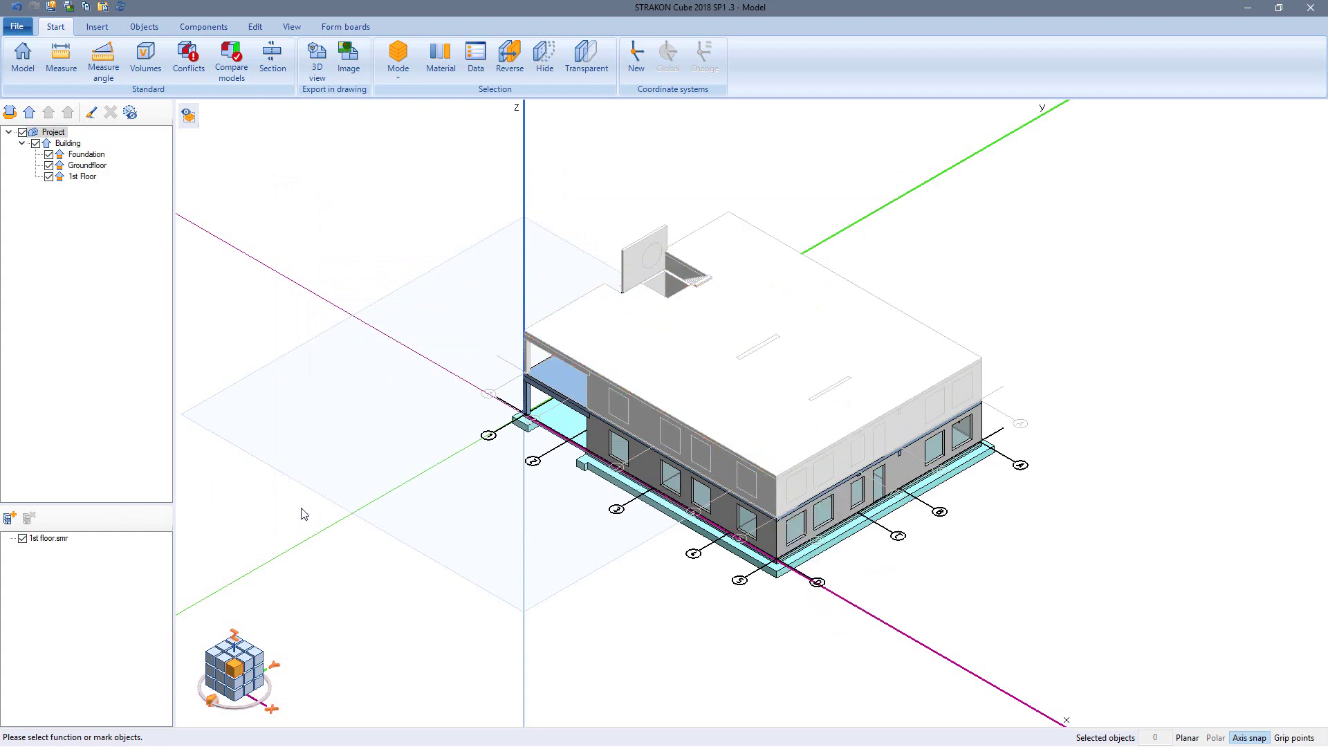
click(23, 538)
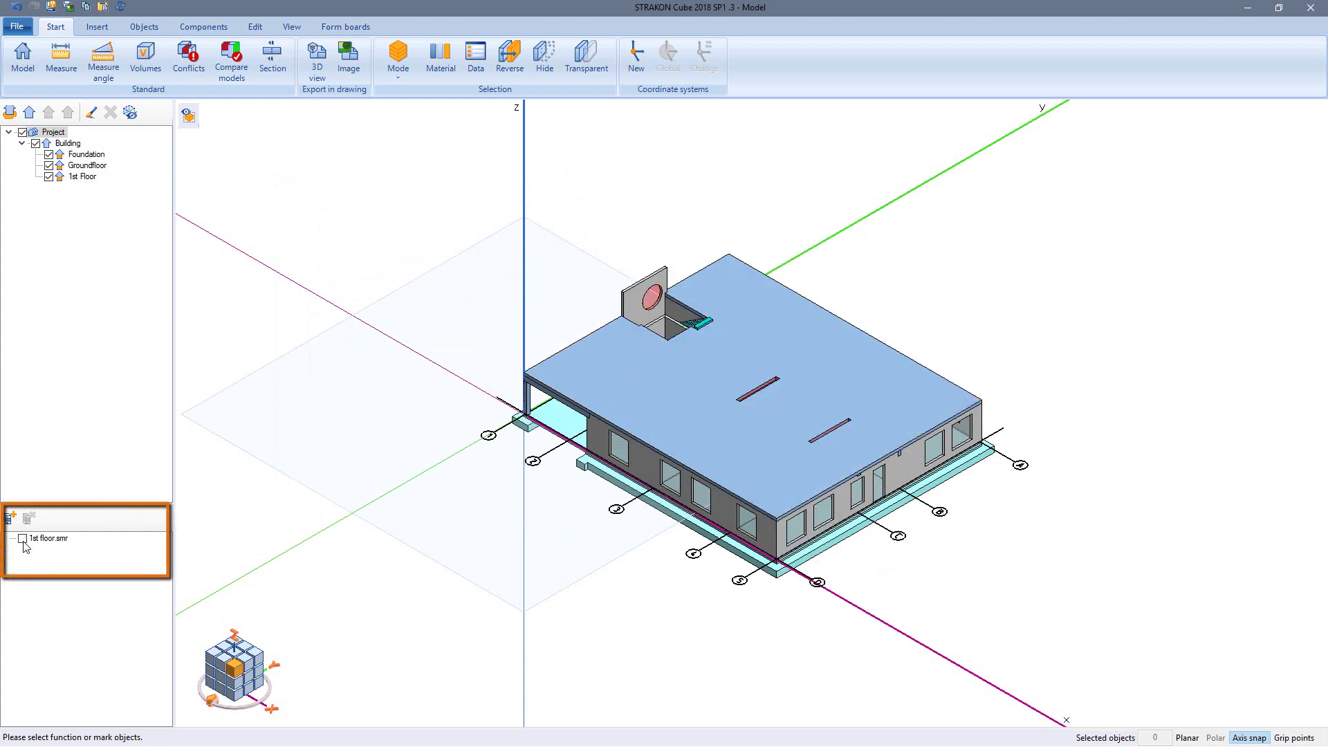
click(23, 539)
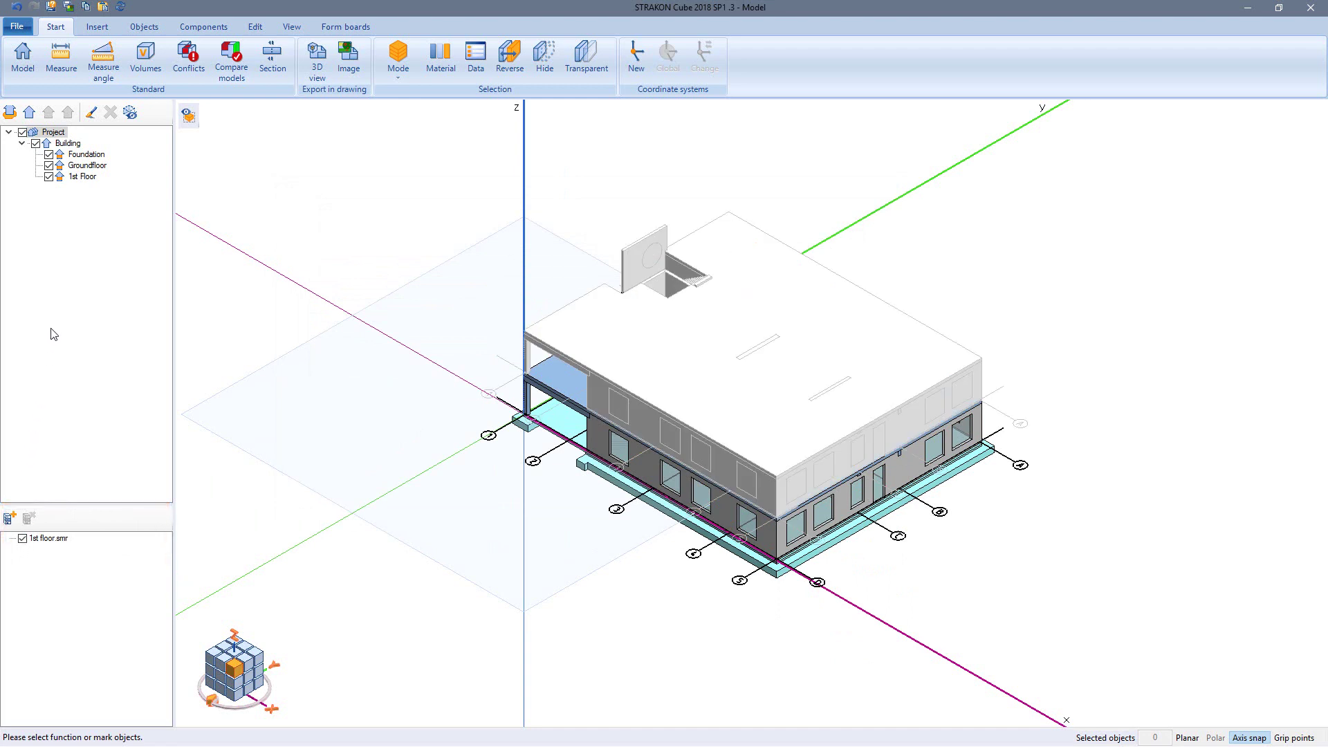
click(48, 178)
click(48, 166)
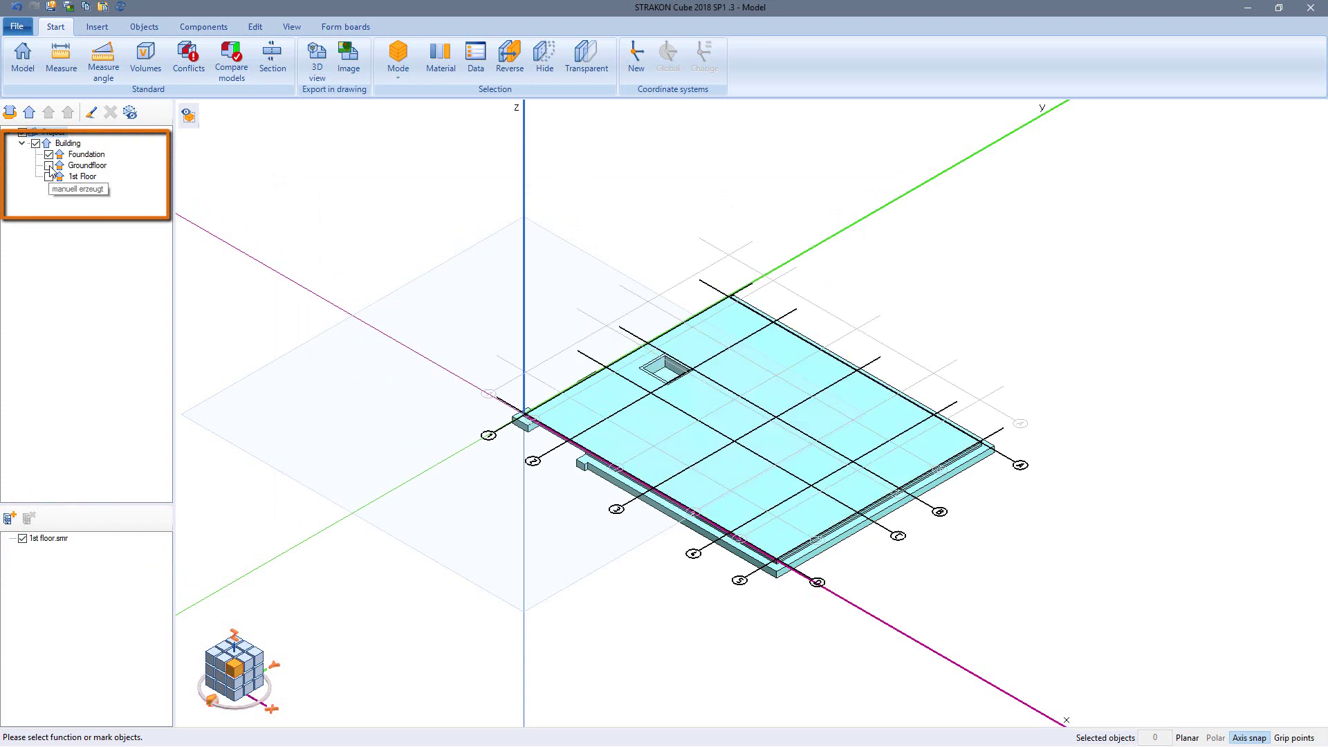
click(48, 166)
click(49, 177)
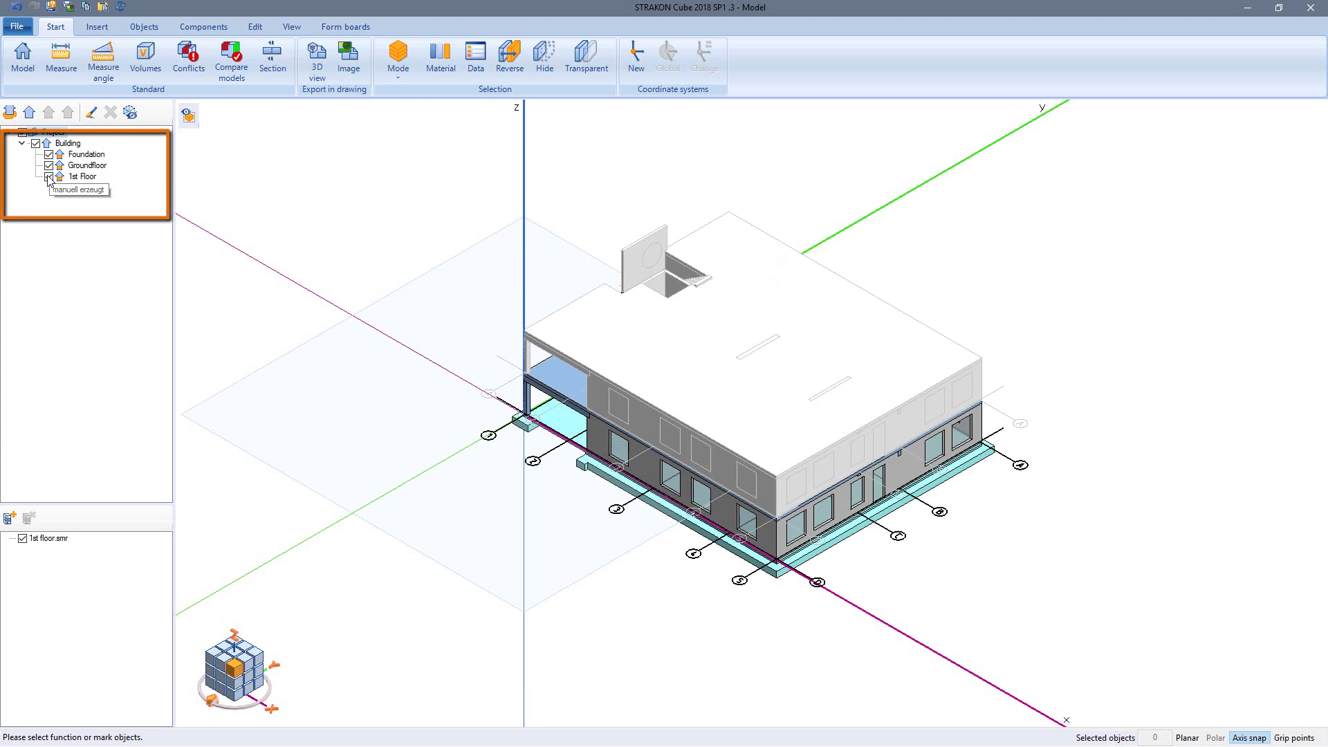
Show external objects and switch model colouring from part type to transparent material
click(292, 27)
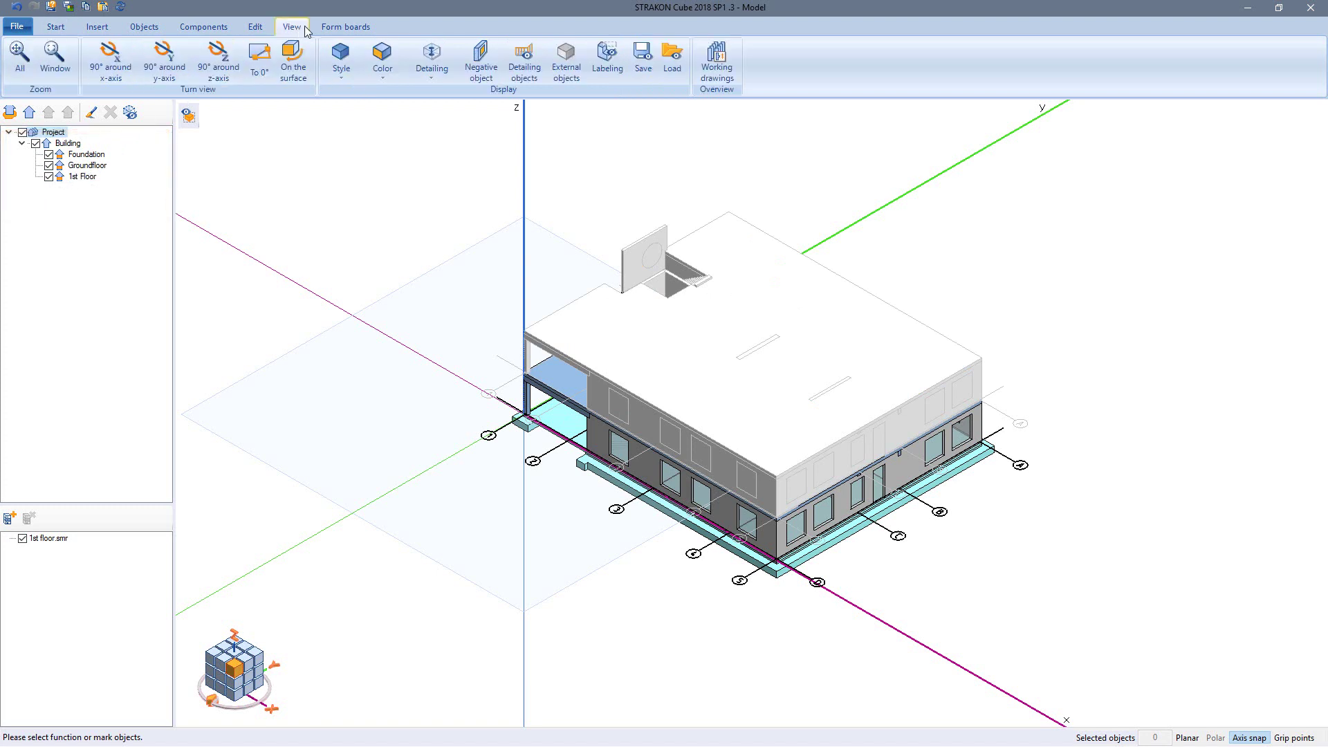
click(565, 72)
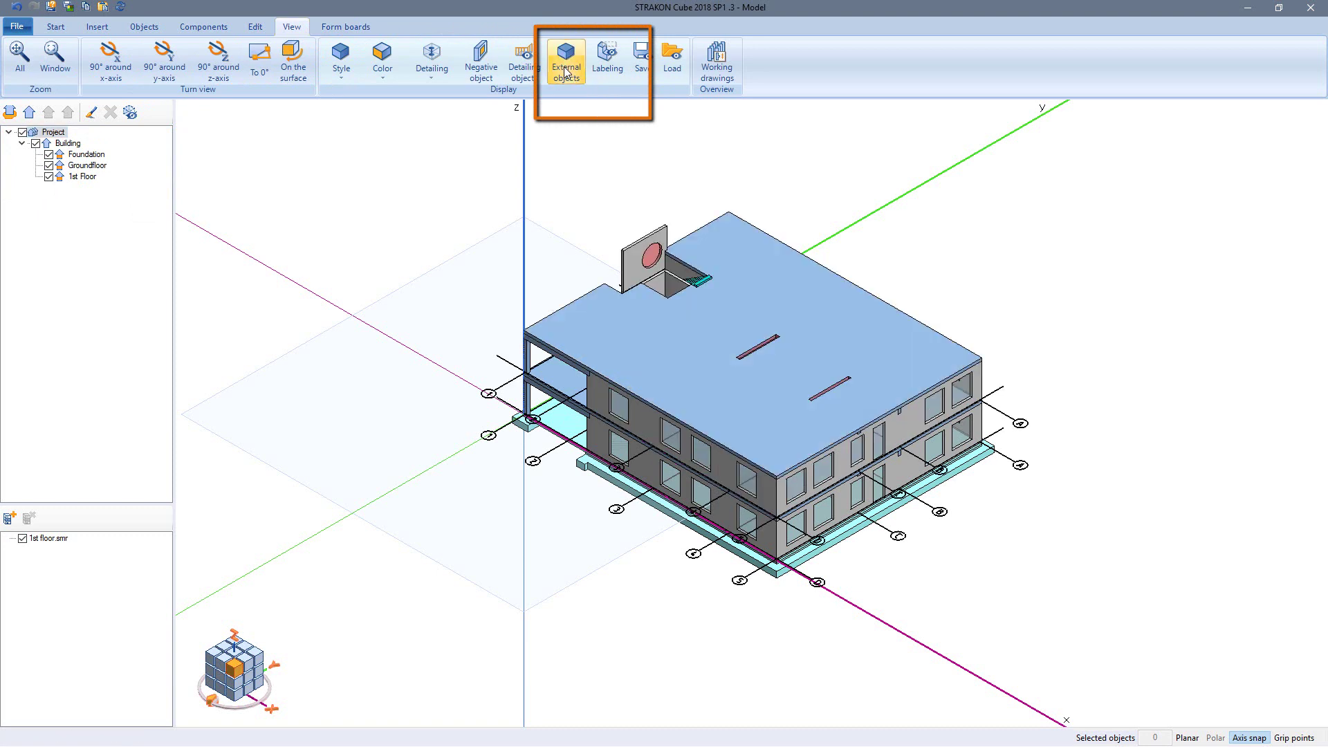
click(384, 69)
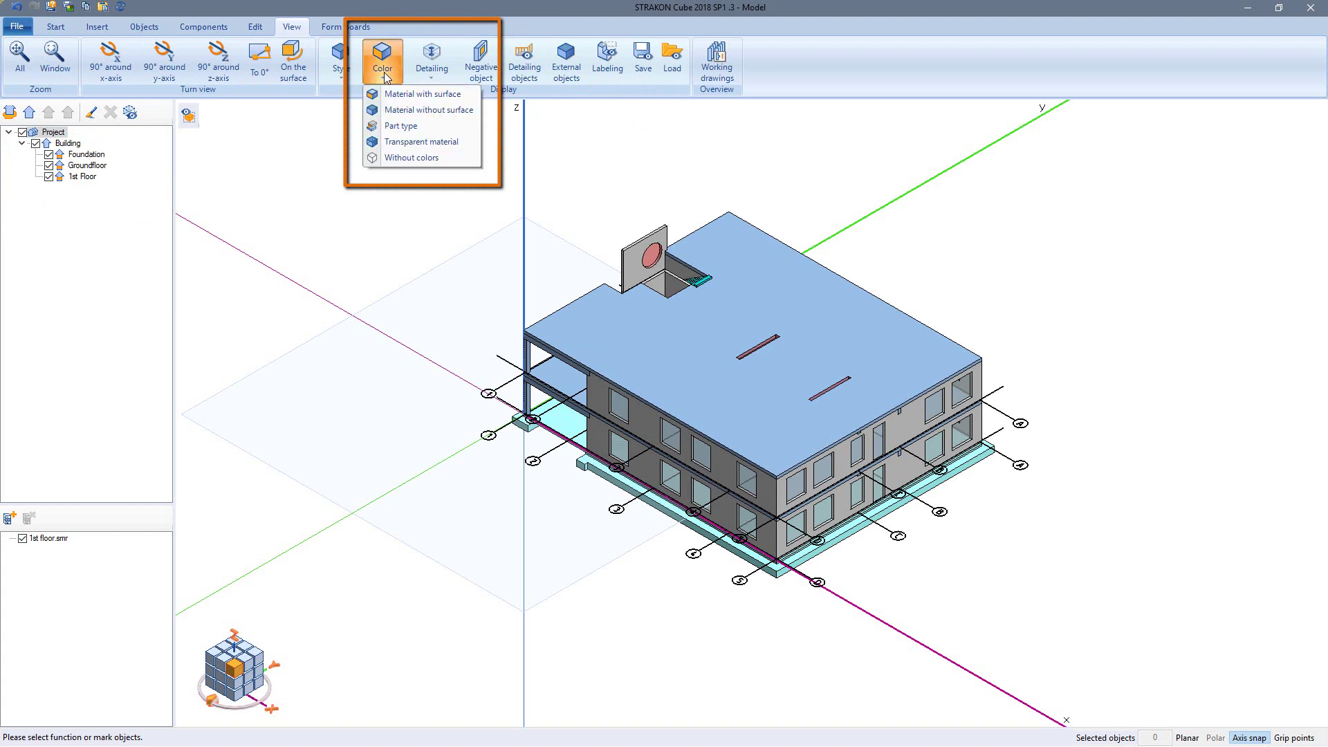
click(400, 126)
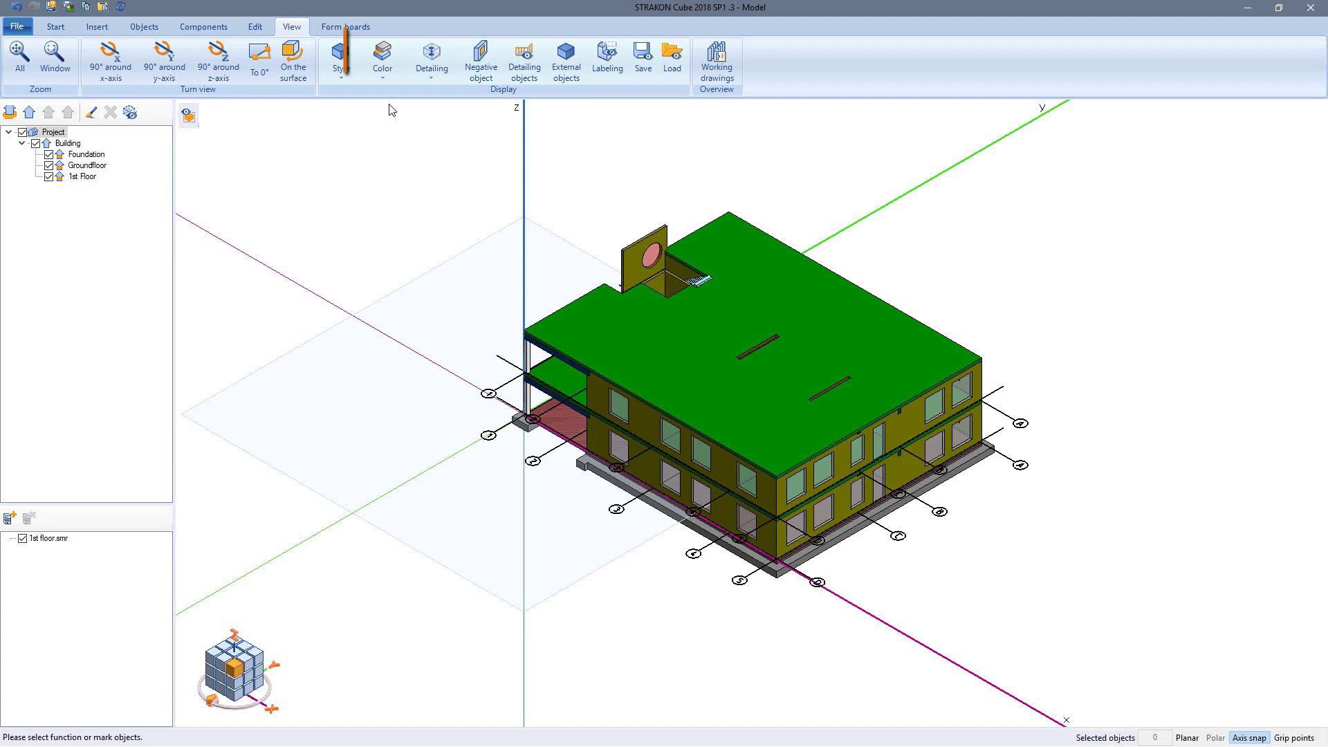
click(385, 76)
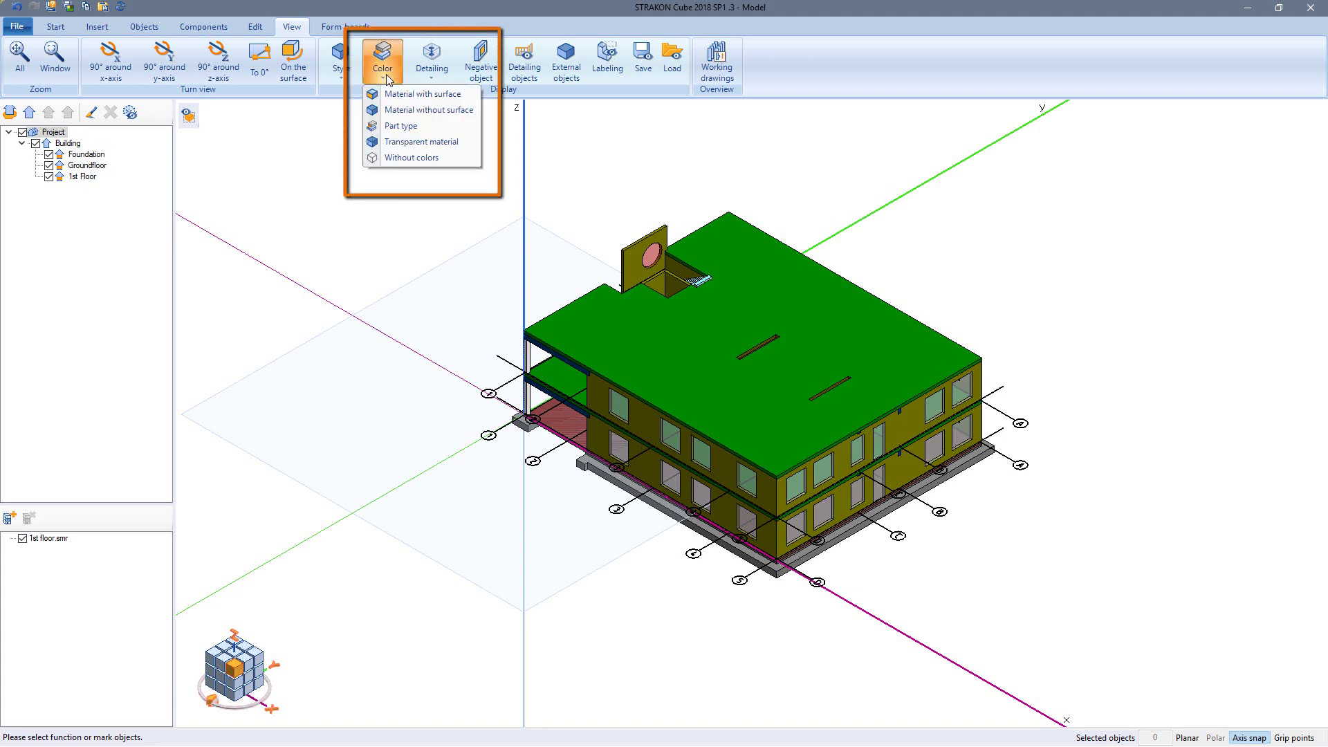
click(392, 142)
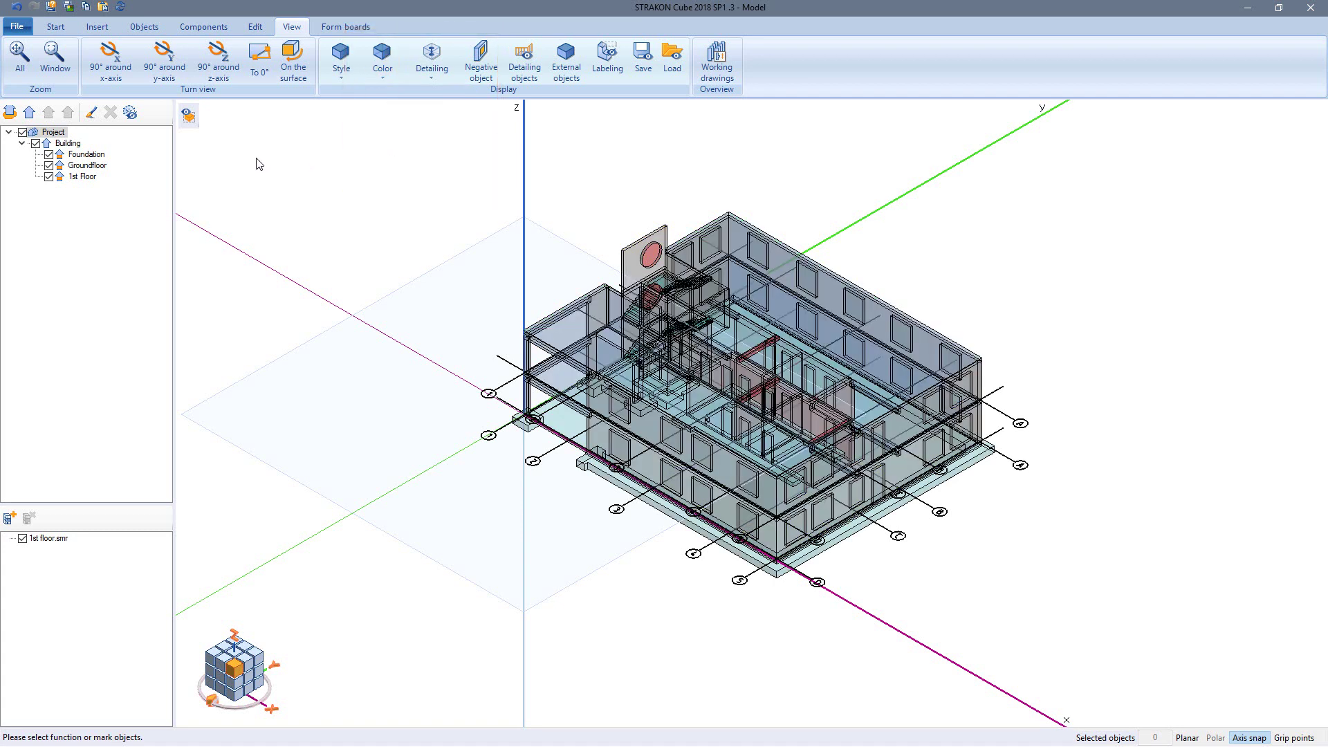
Draw a stepped polygonal section line beside the stair, then set its cut depth and top edge
click(57, 27)
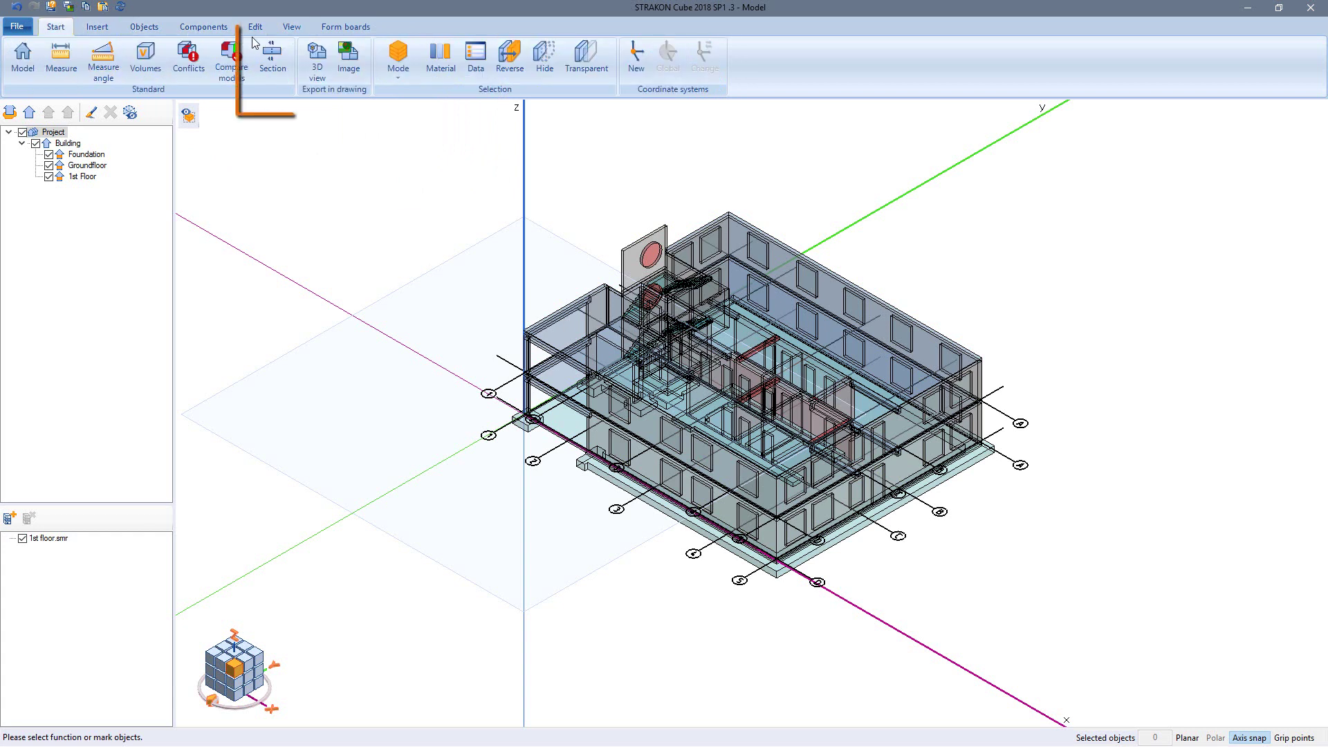
click(277, 69)
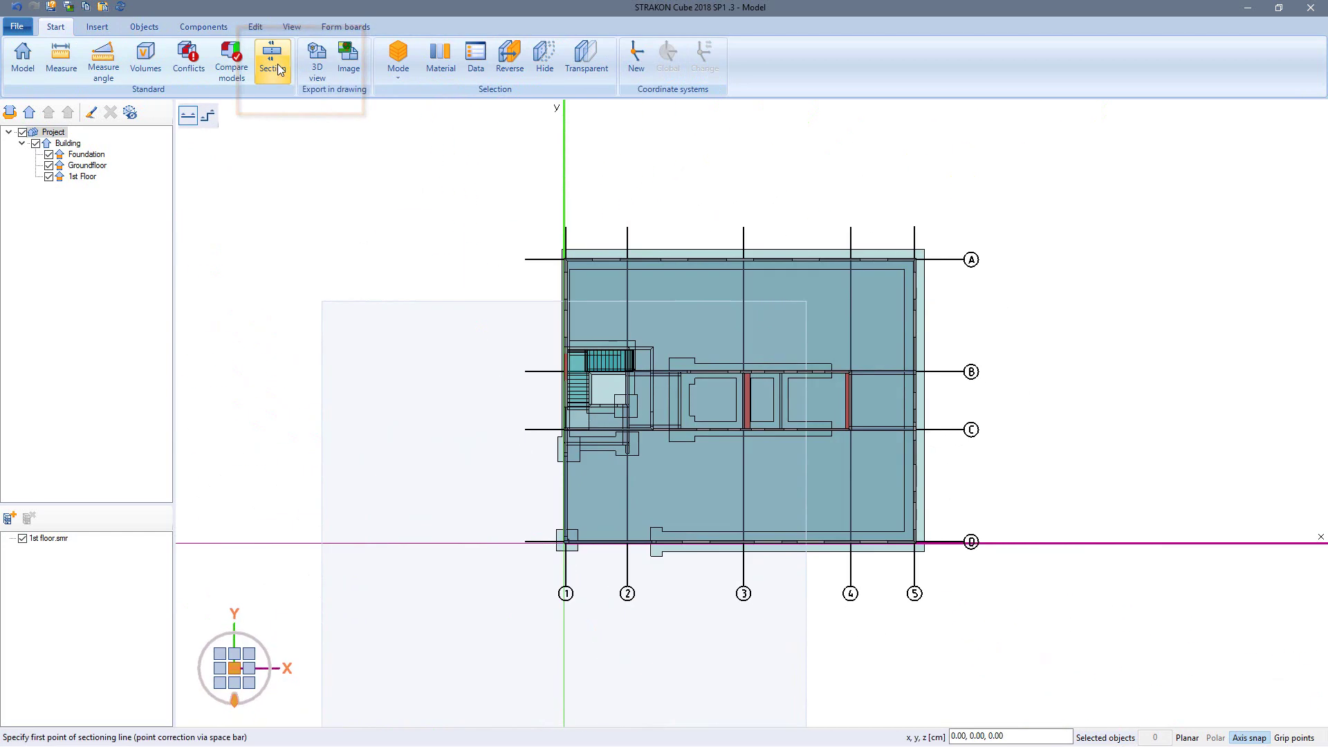
click(208, 116)
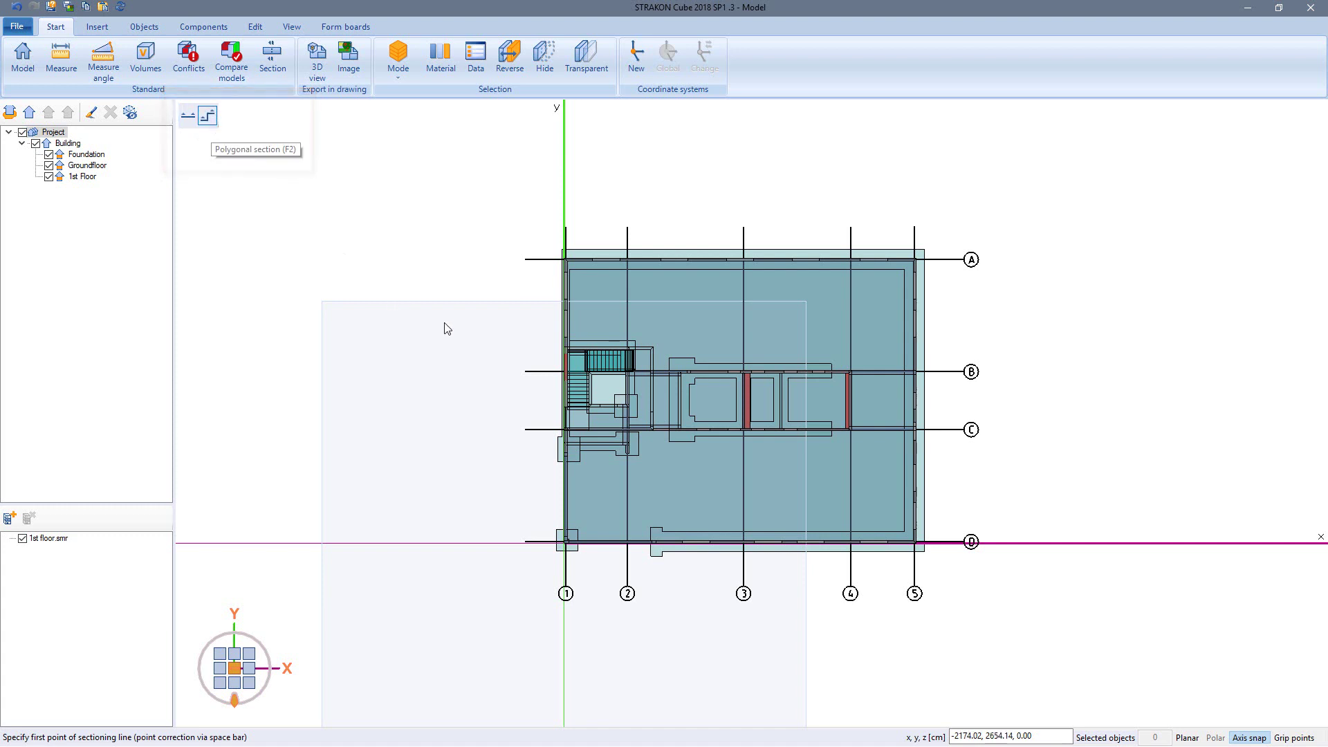
click(544, 365)
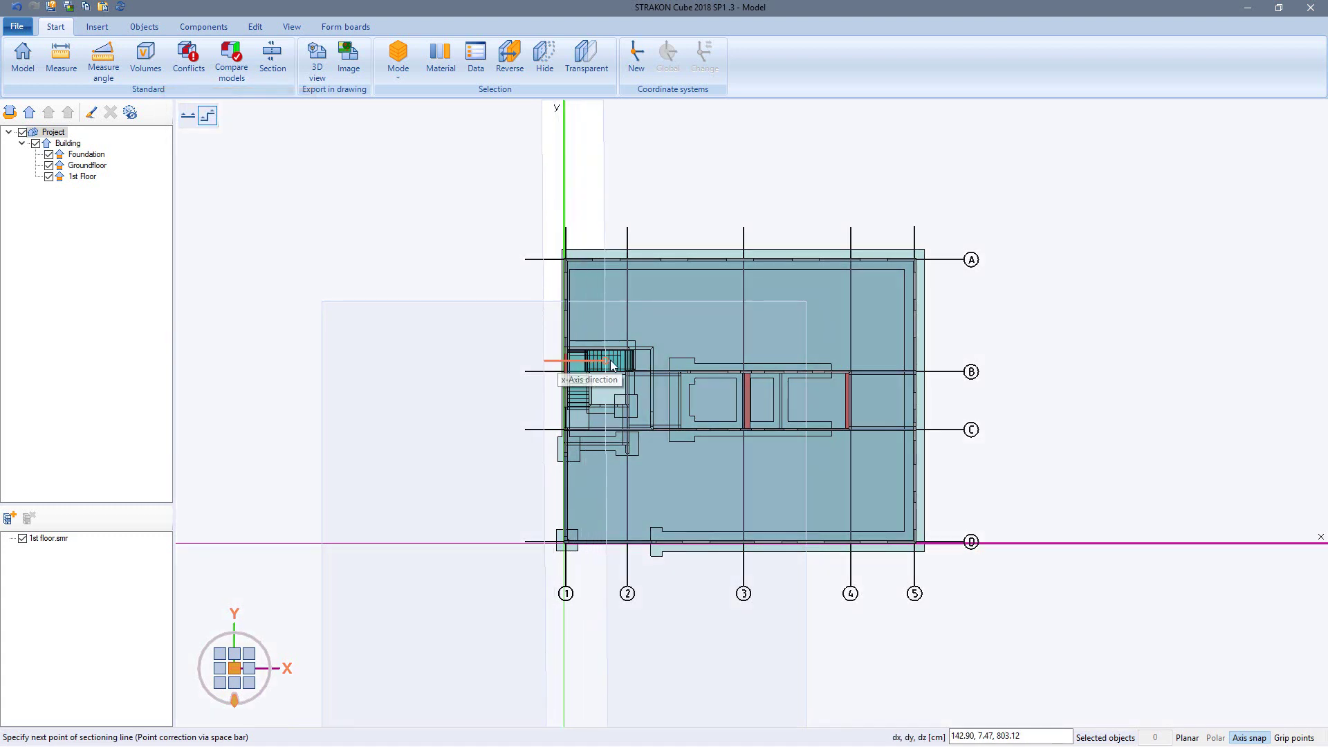
click(663, 361)
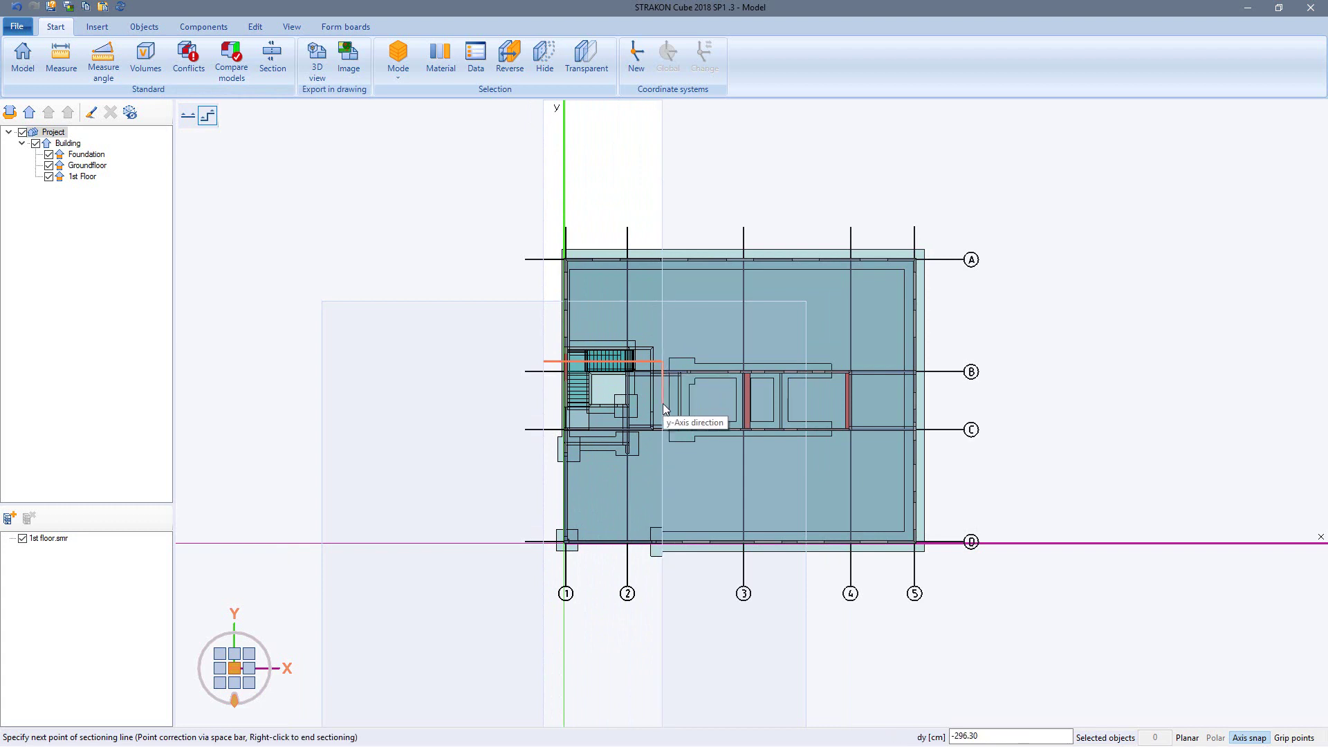
click(663, 405)
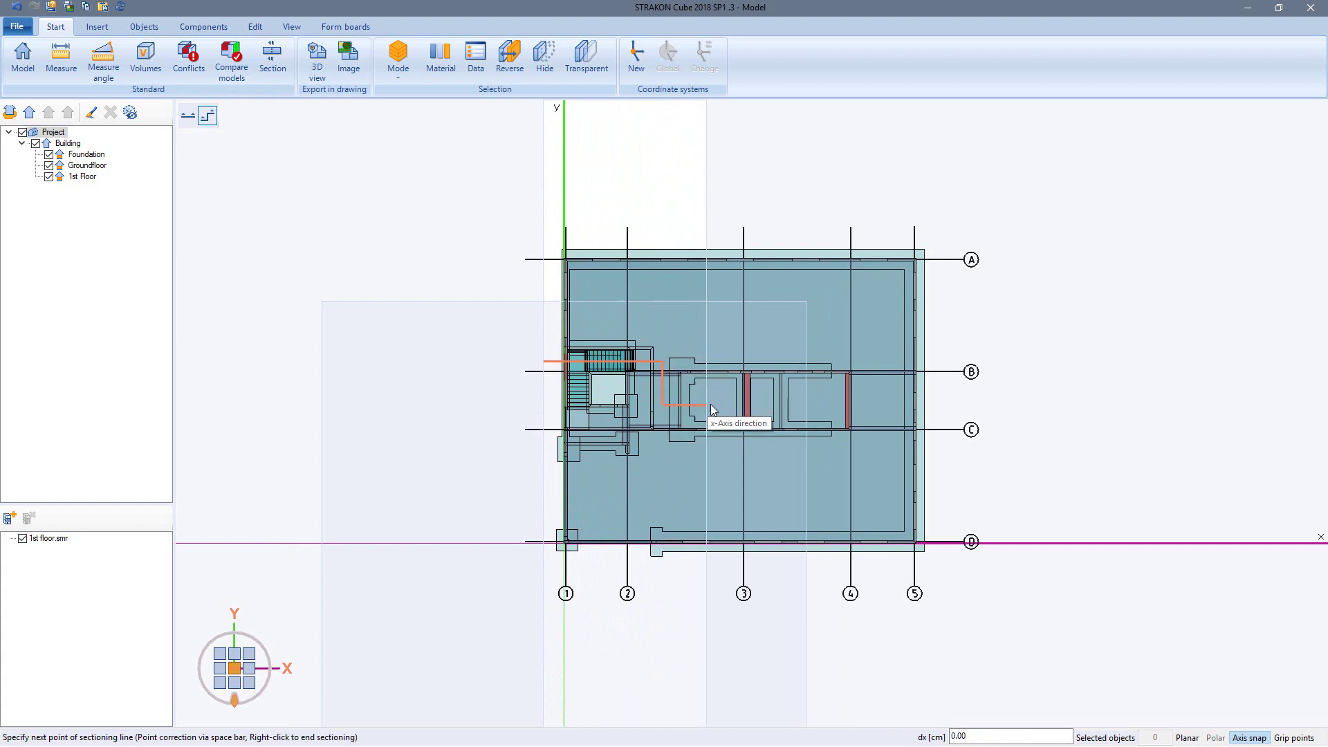
right_click(938, 408)
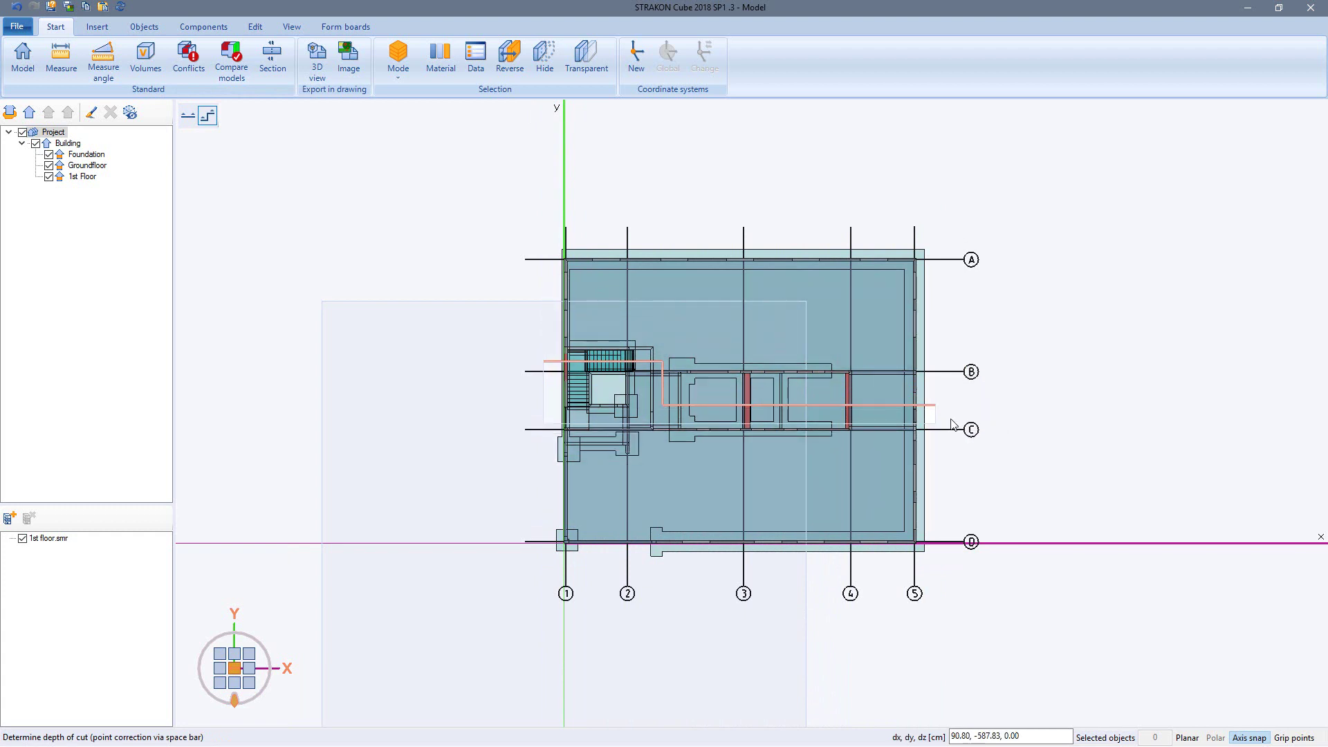
click(957, 365)
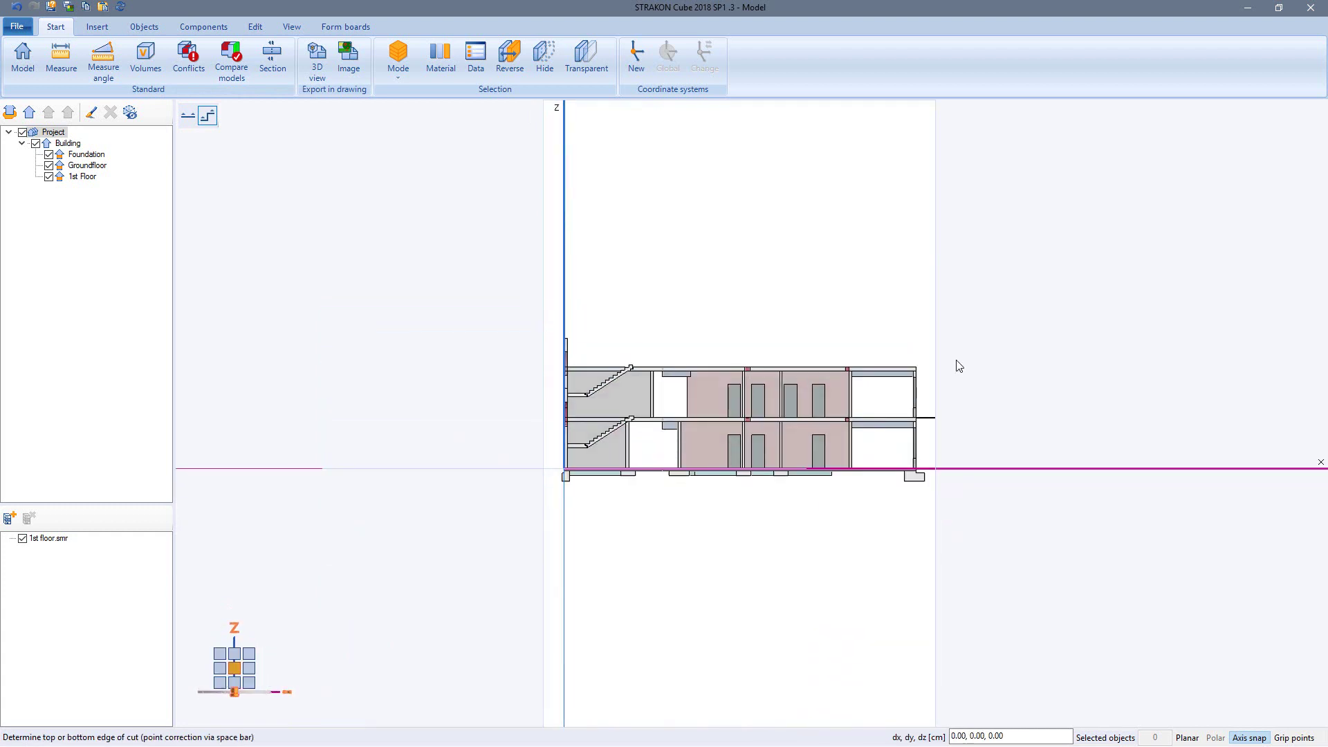
click(654, 398)
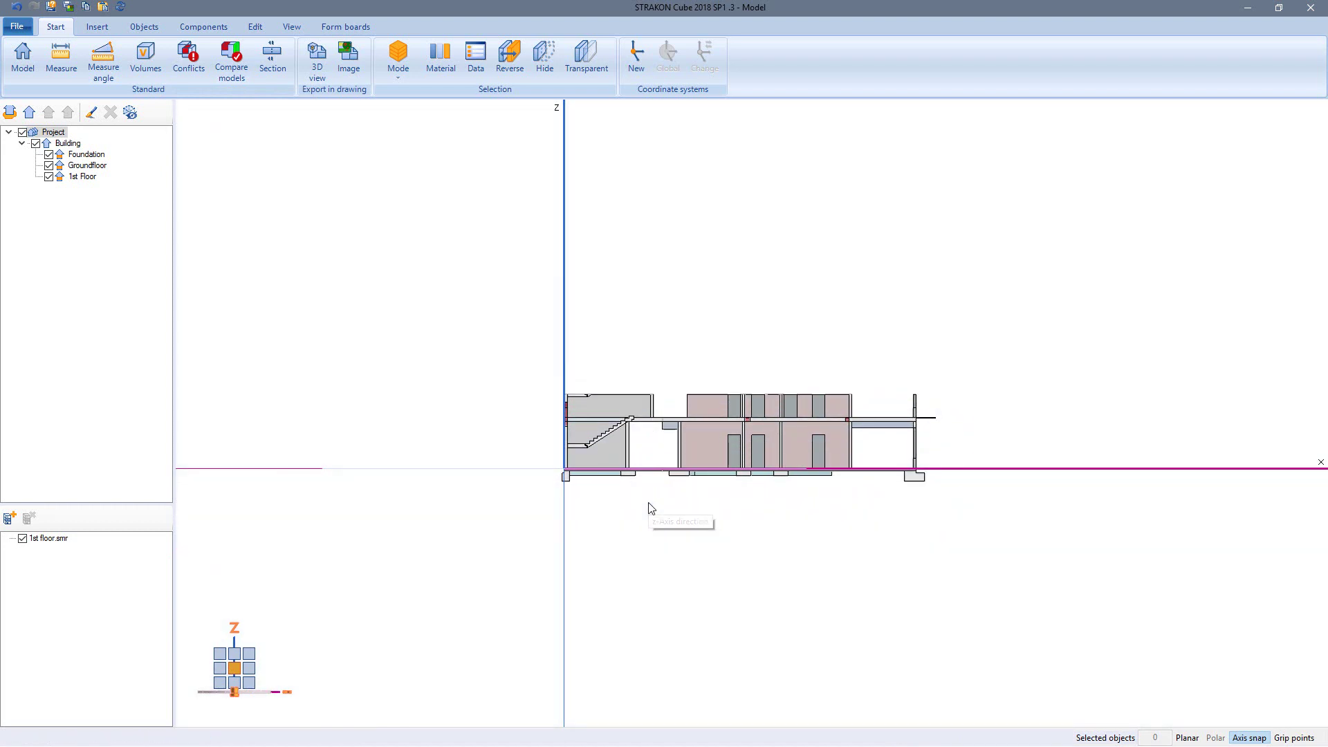
Hide the two upper stair landing pieces, then return to the front elevation view
scroll(712, 440, up, 3)
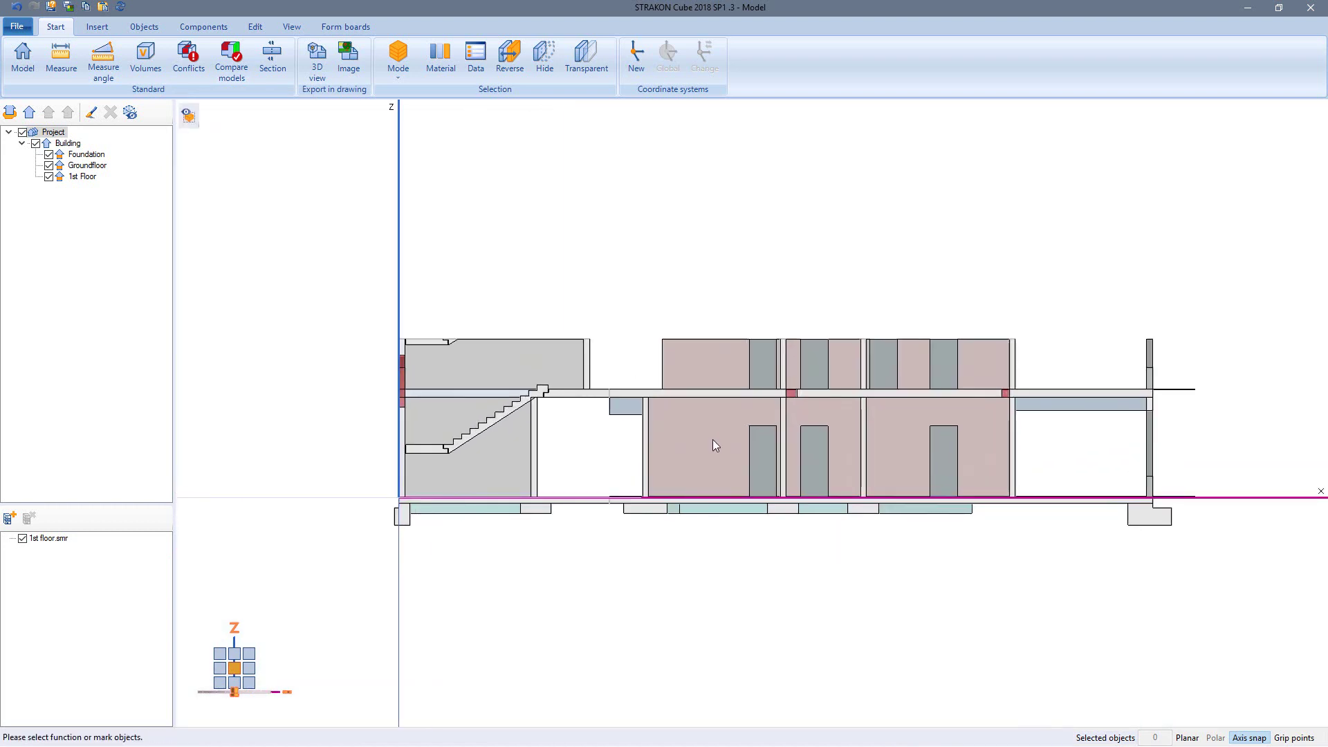
scroll(713, 439, up, 1)
middle_drag(712, 438, 719, 445)
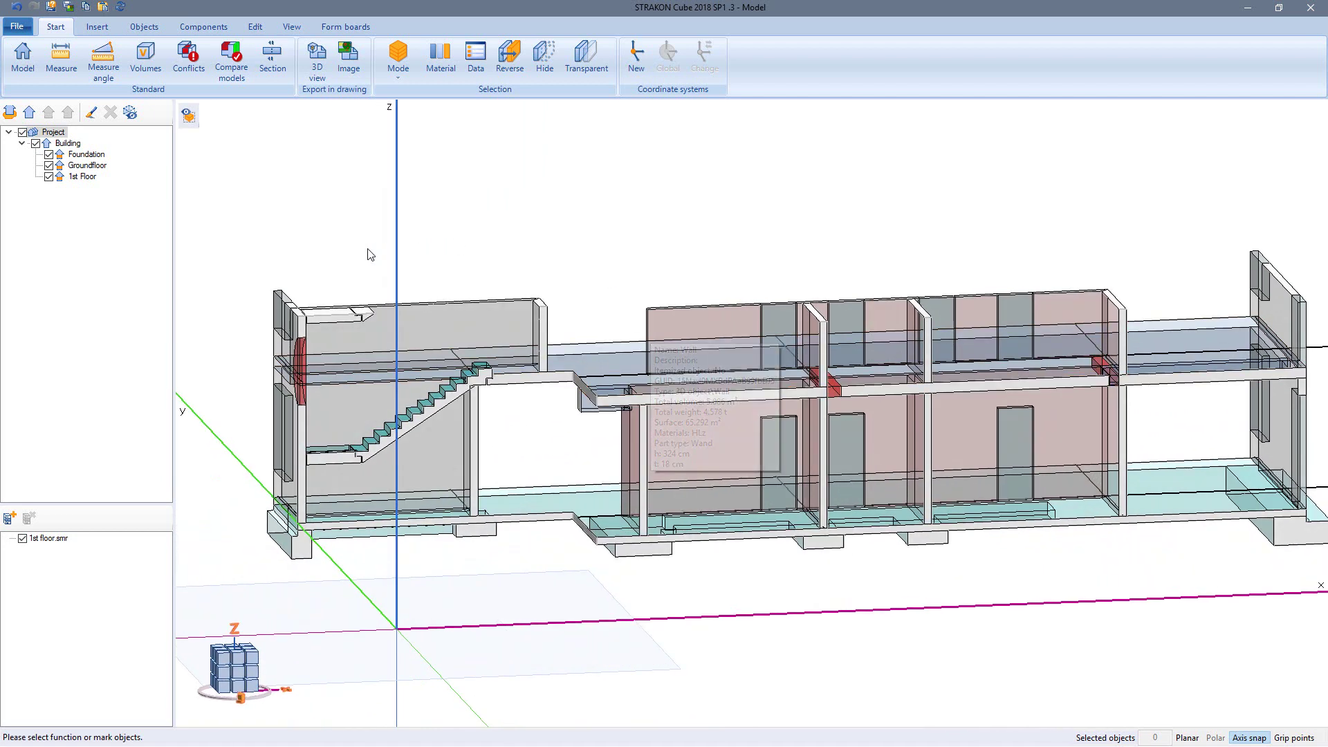
click(364, 314)
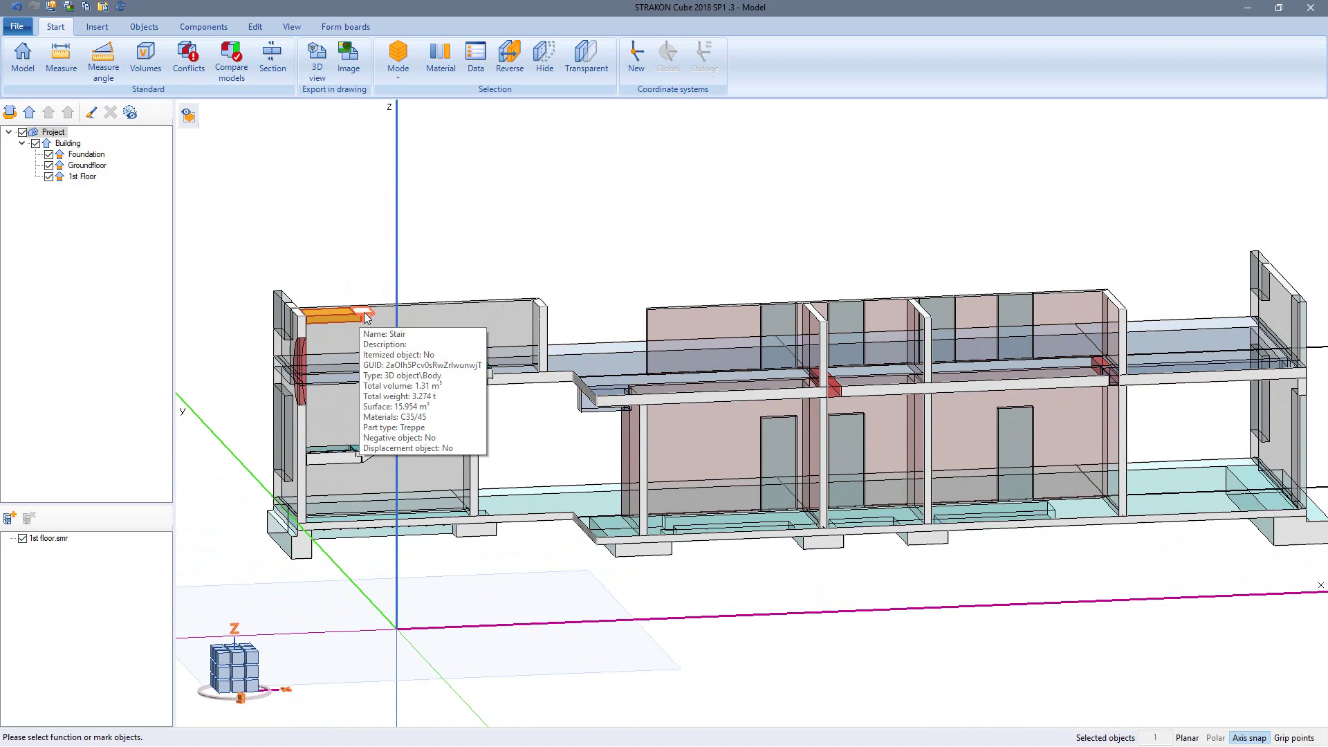
ctrl+click(364, 315)
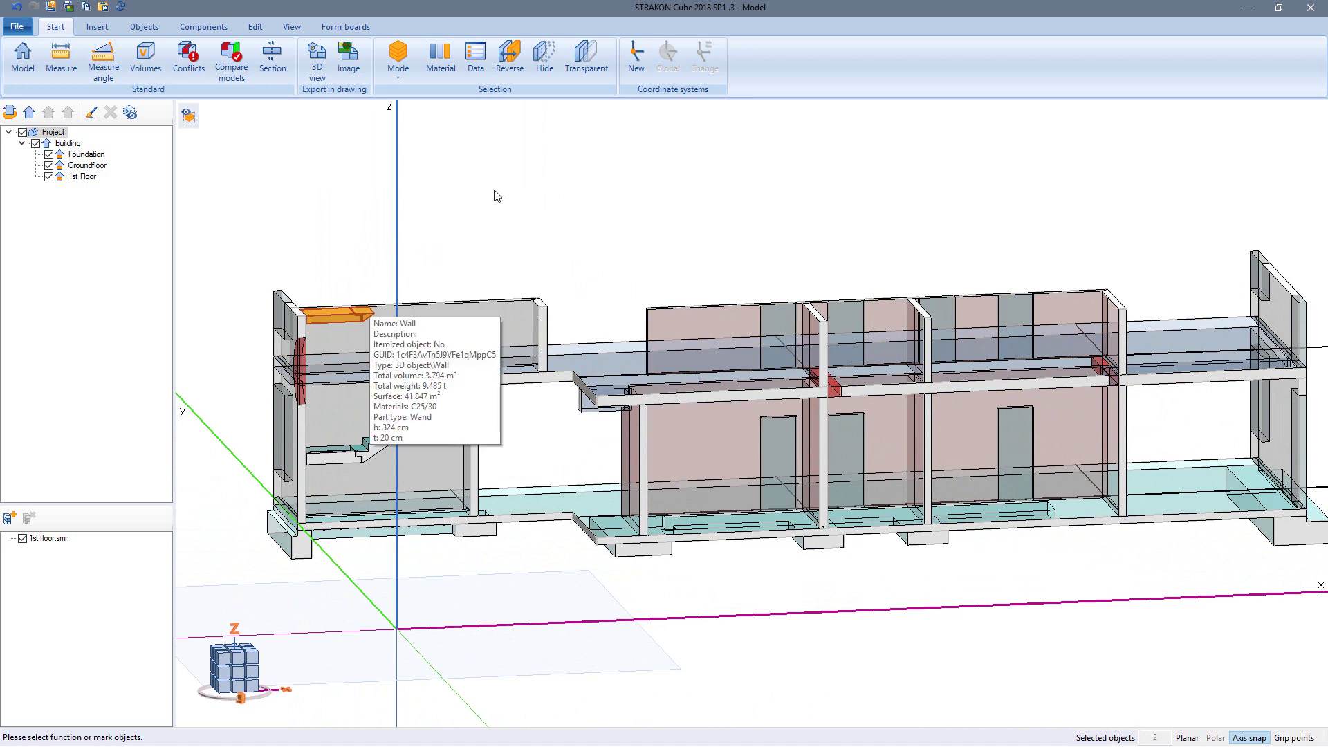
click(546, 73)
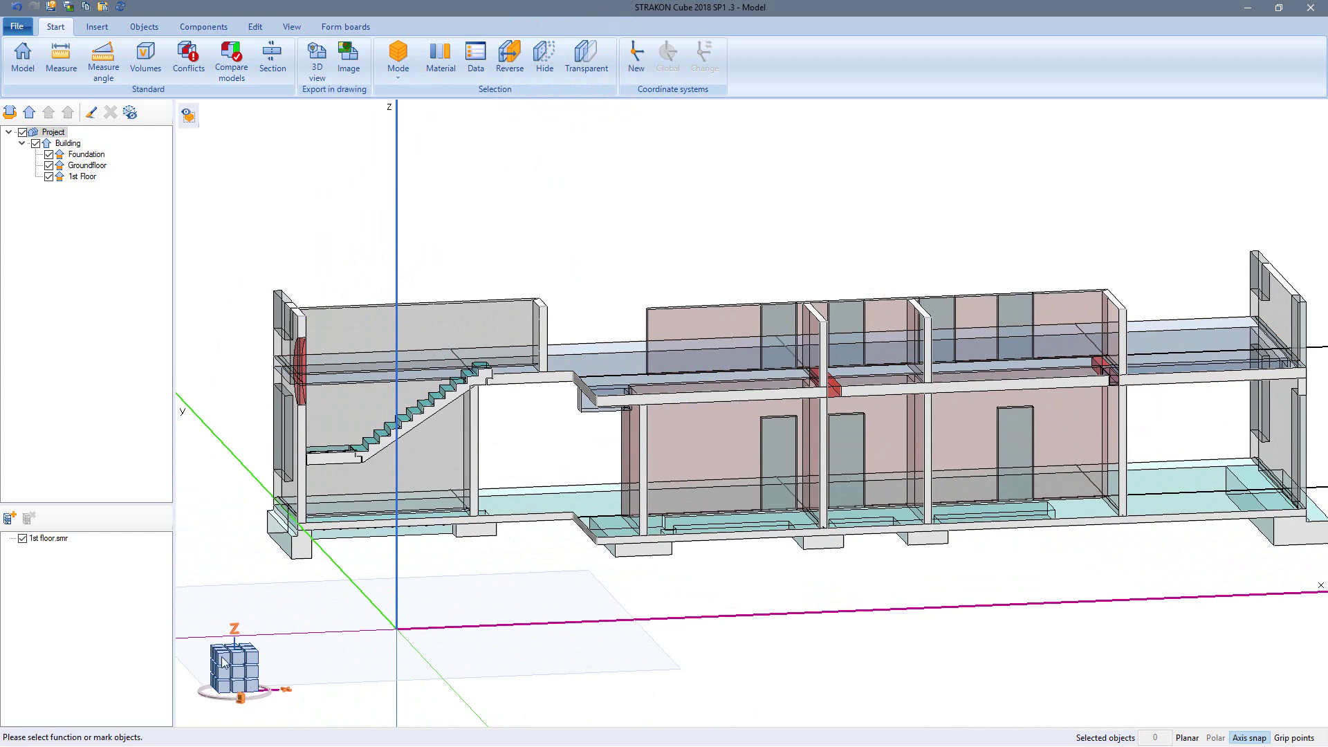
click(238, 678)
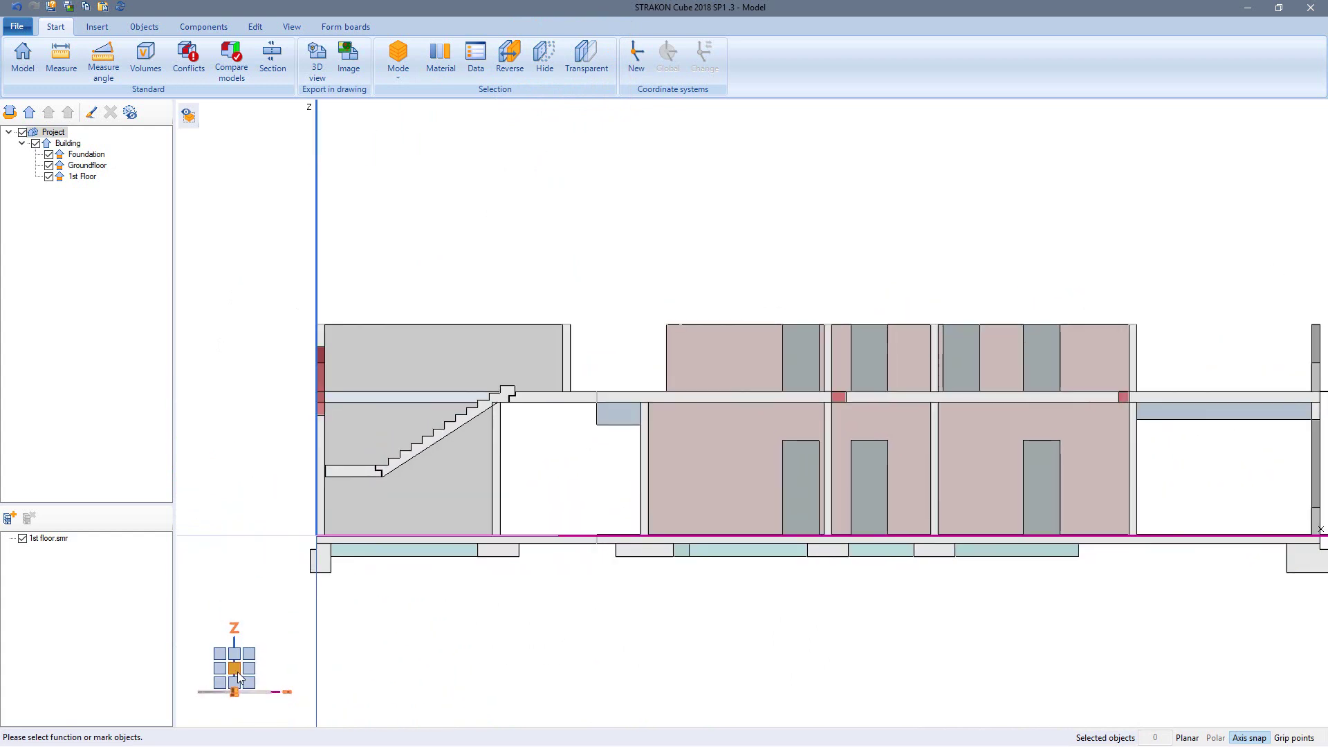
Export the elevation to the drawing as a 3D view after reviewing its section line settings
click(320, 69)
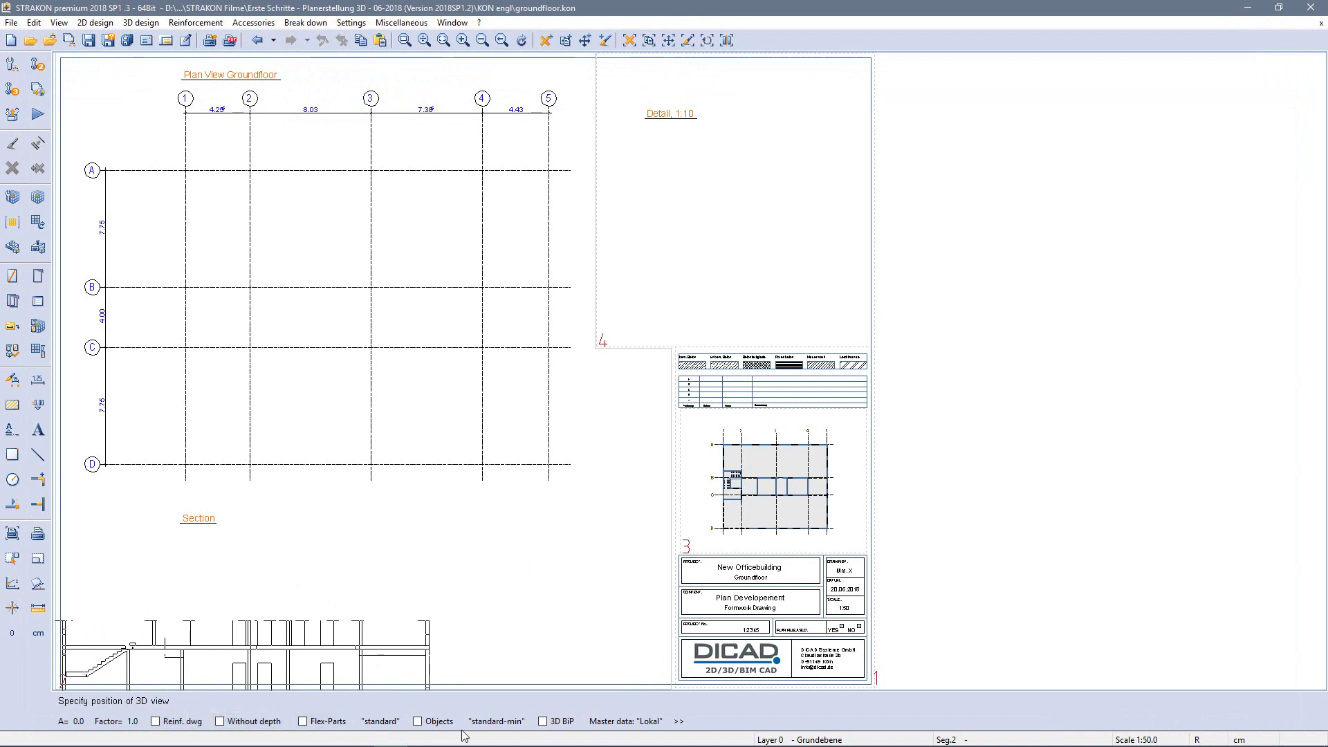
click(685, 723)
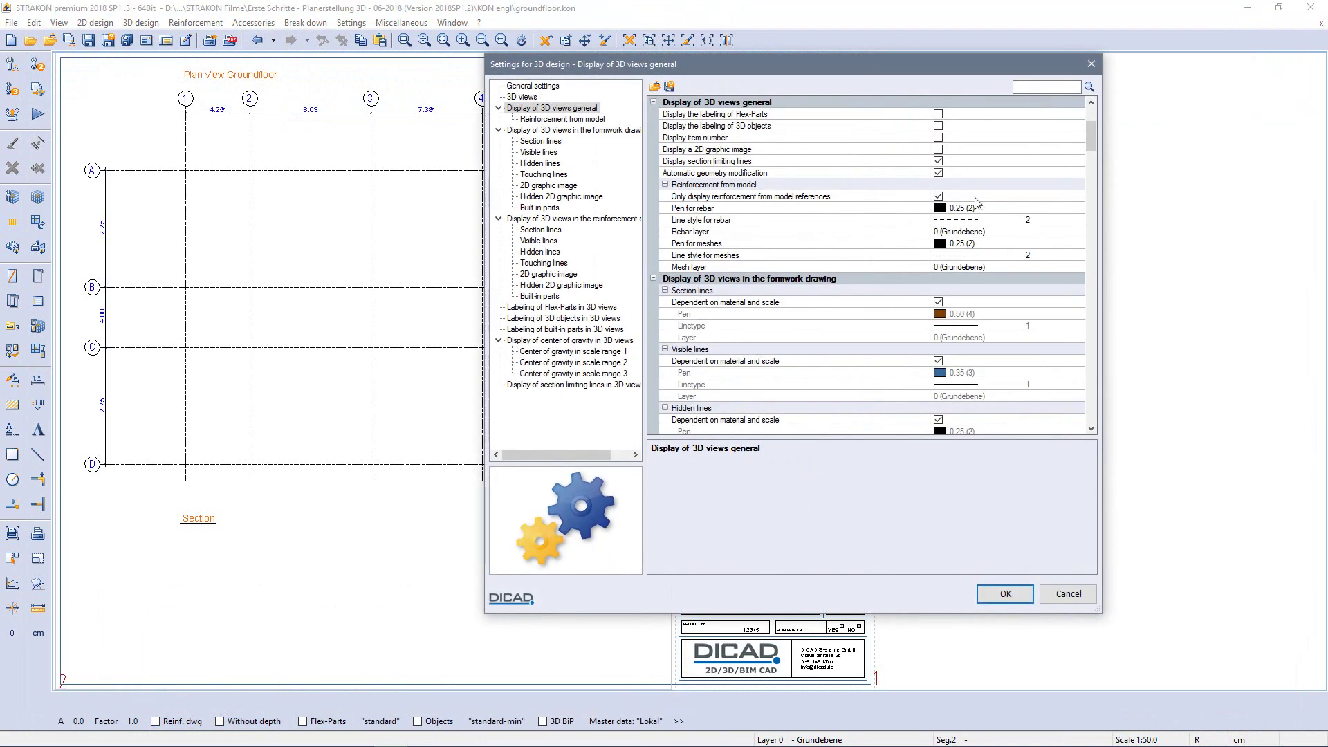
mouse_move(1091, 138)
mouse_down()
mouse_move(1090, 194)
mouse_move(1095, 143)
mouse_up()
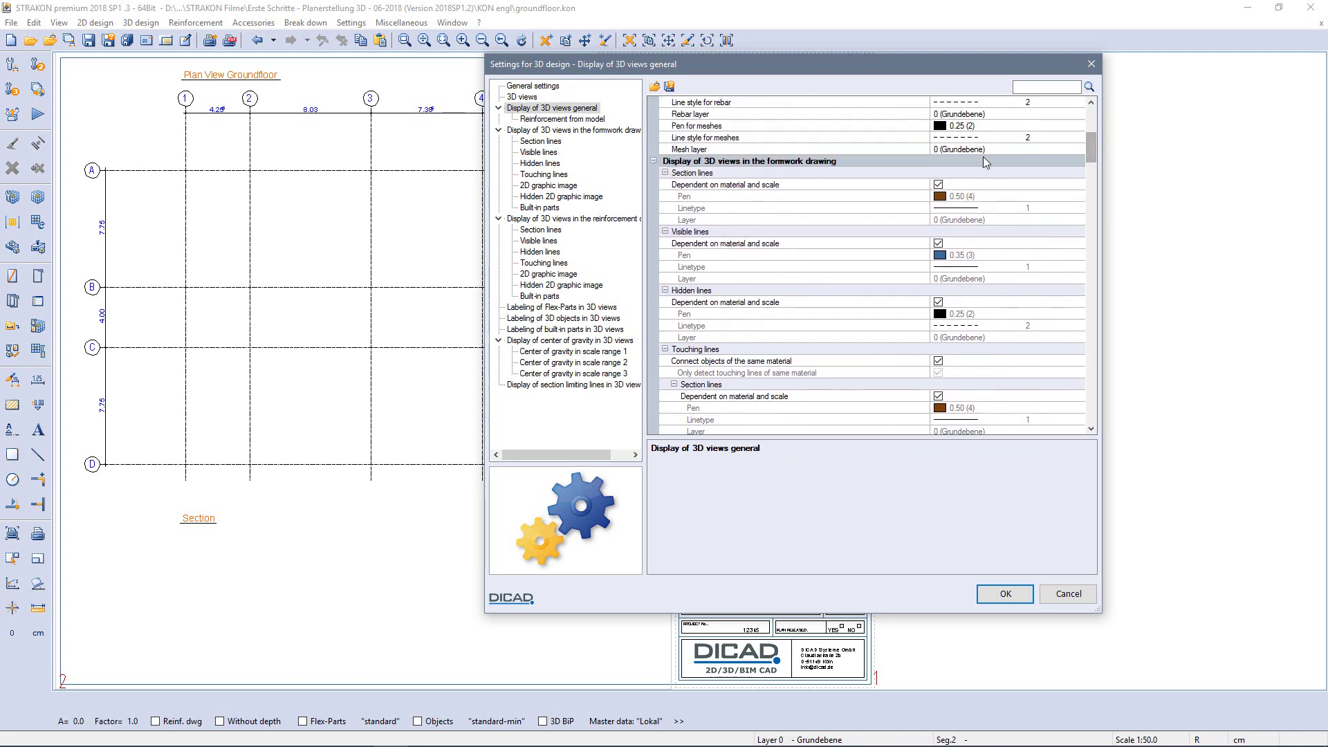
click(829, 185)
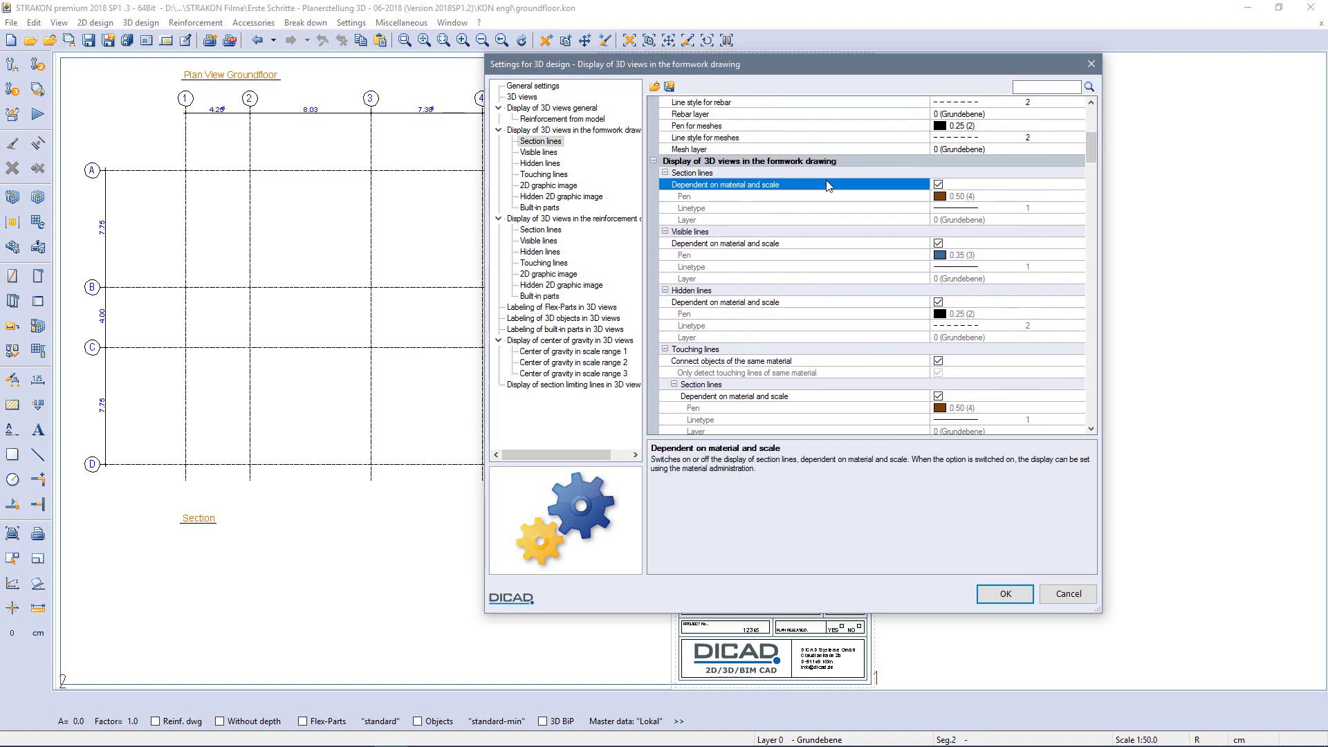
click(1004, 594)
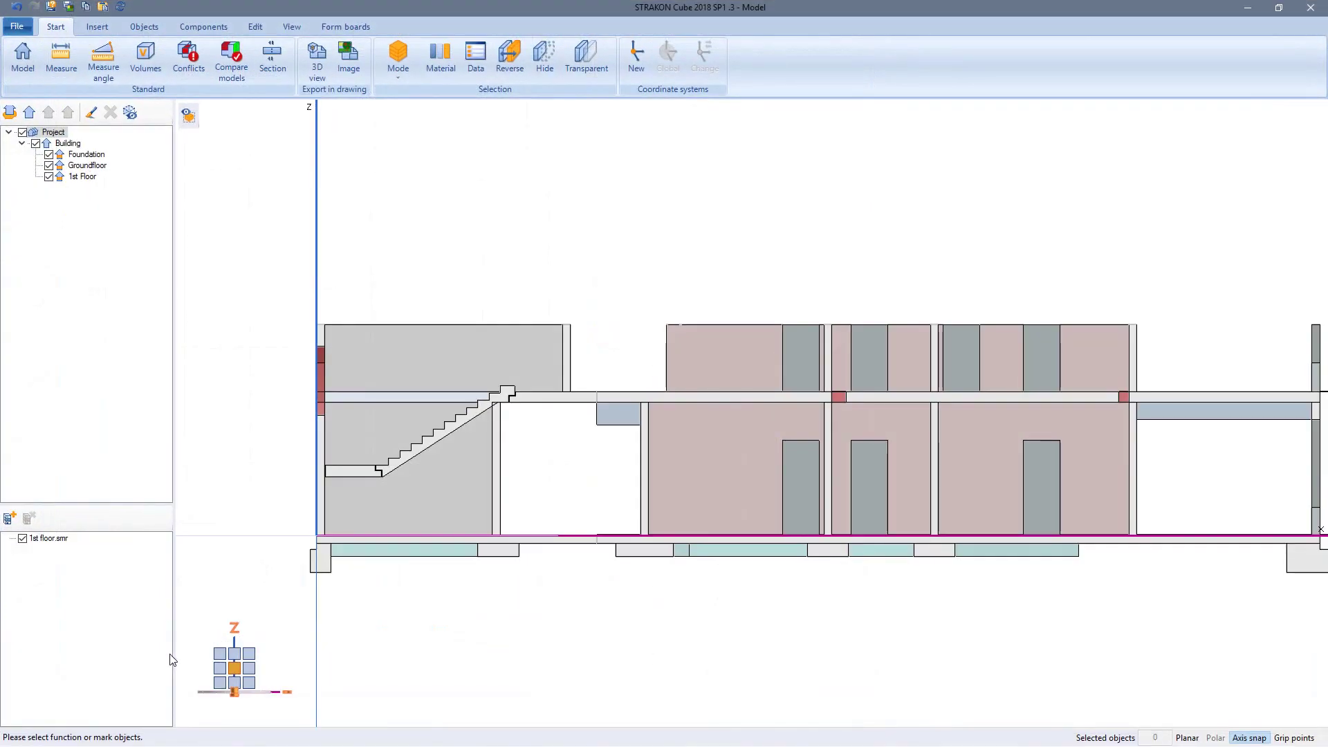
Close the Cube window, zoom into the placed Section, and compare it without and with hidden lines
click(1311, 7)
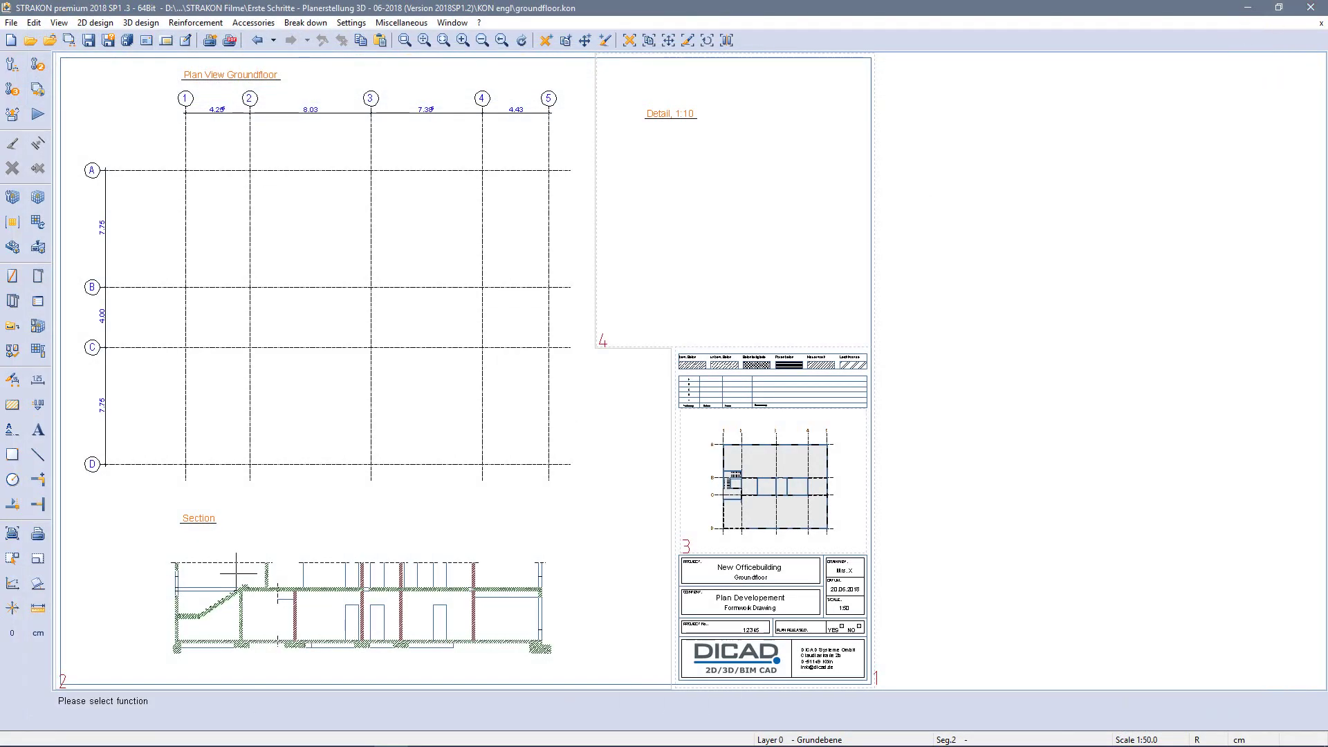
drag(232, 649, 585, 521)
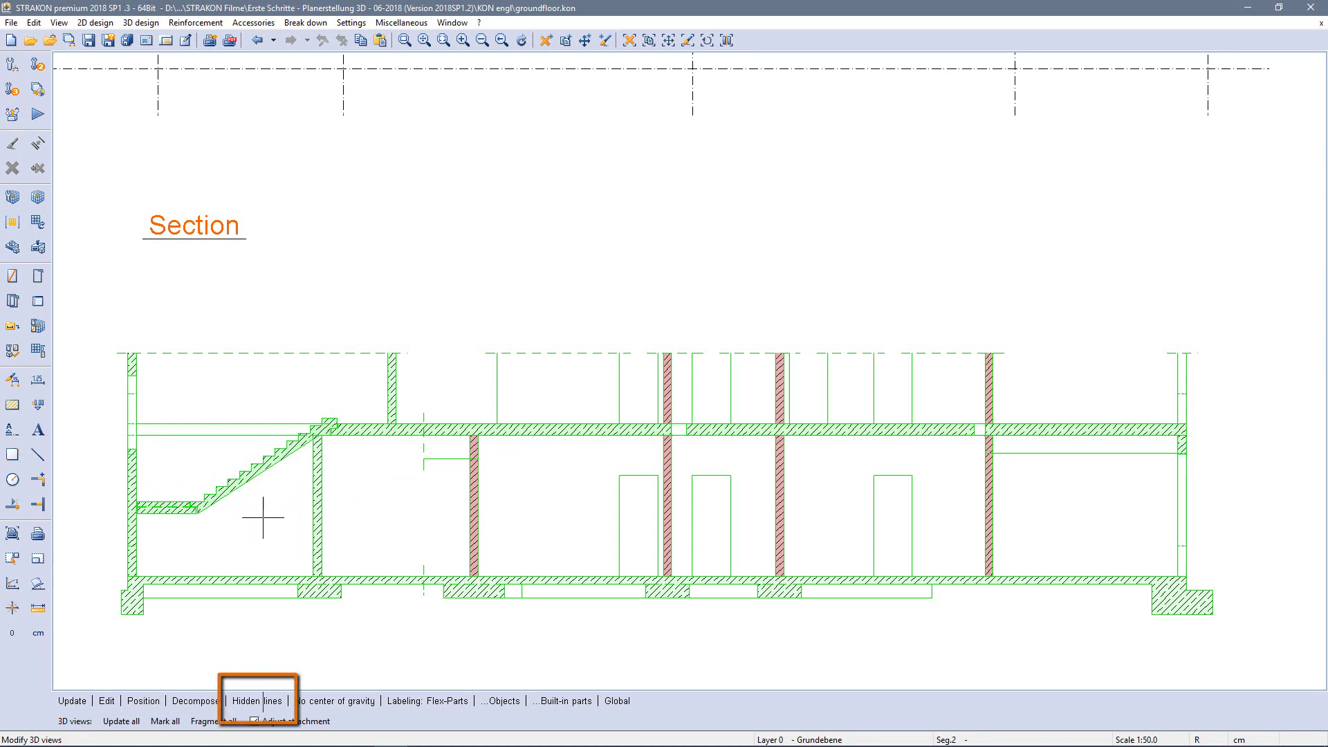
click(256, 701)
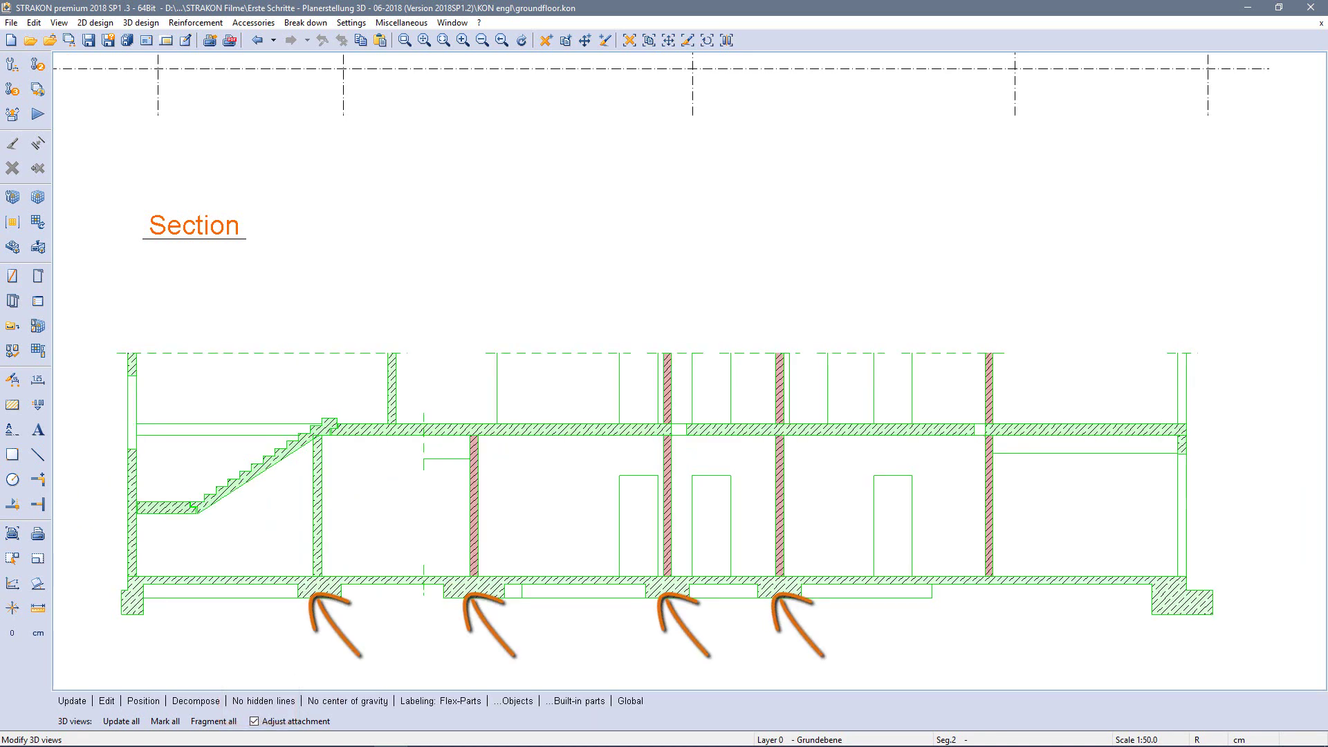
click(254, 701)
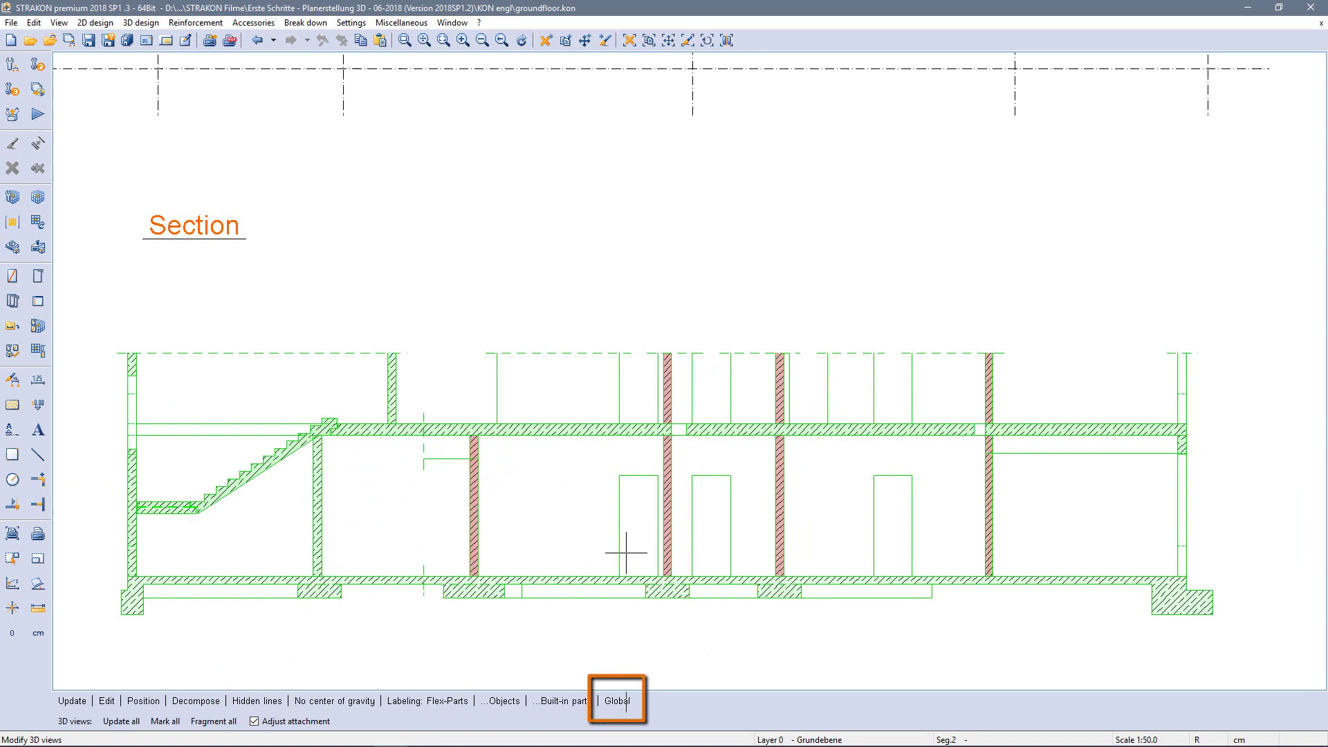
click(618, 700)
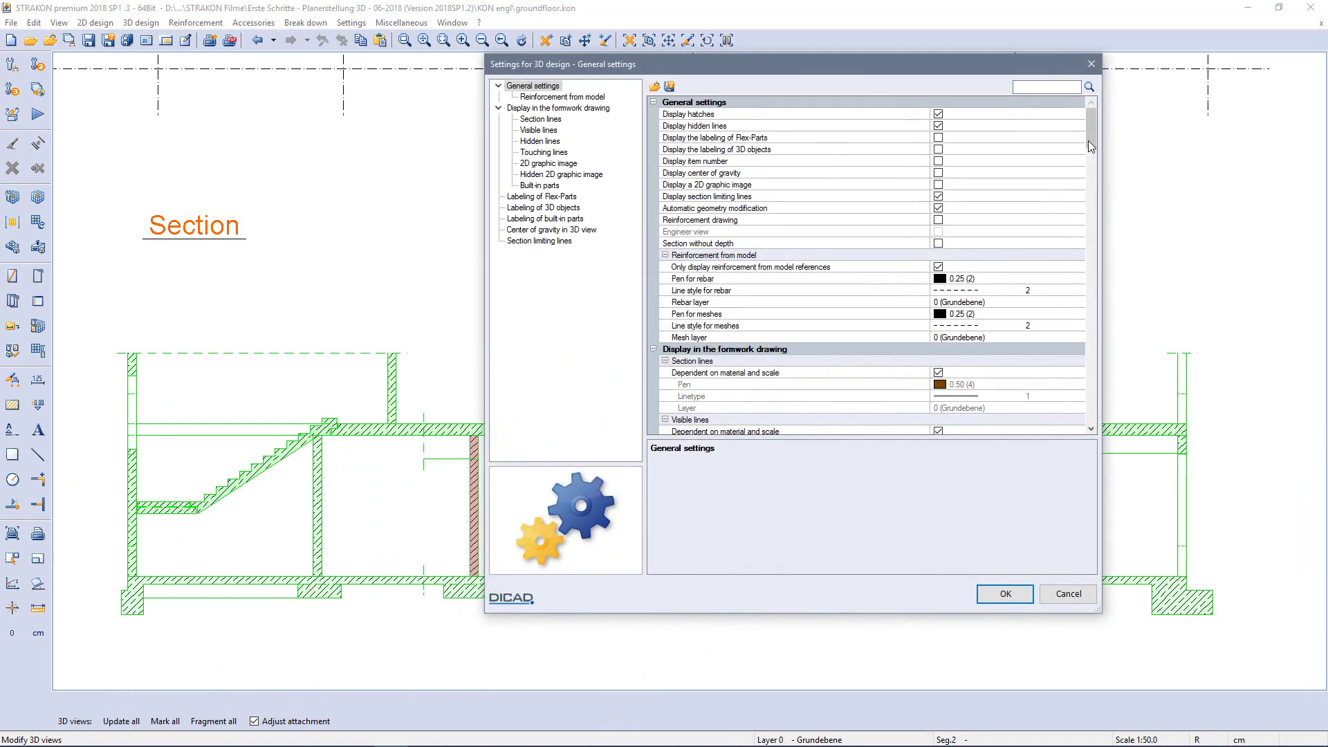
Make section lines independent of material and scale and draw them with pen 0.70 (5)
drag(1090, 133, 1087, 161)
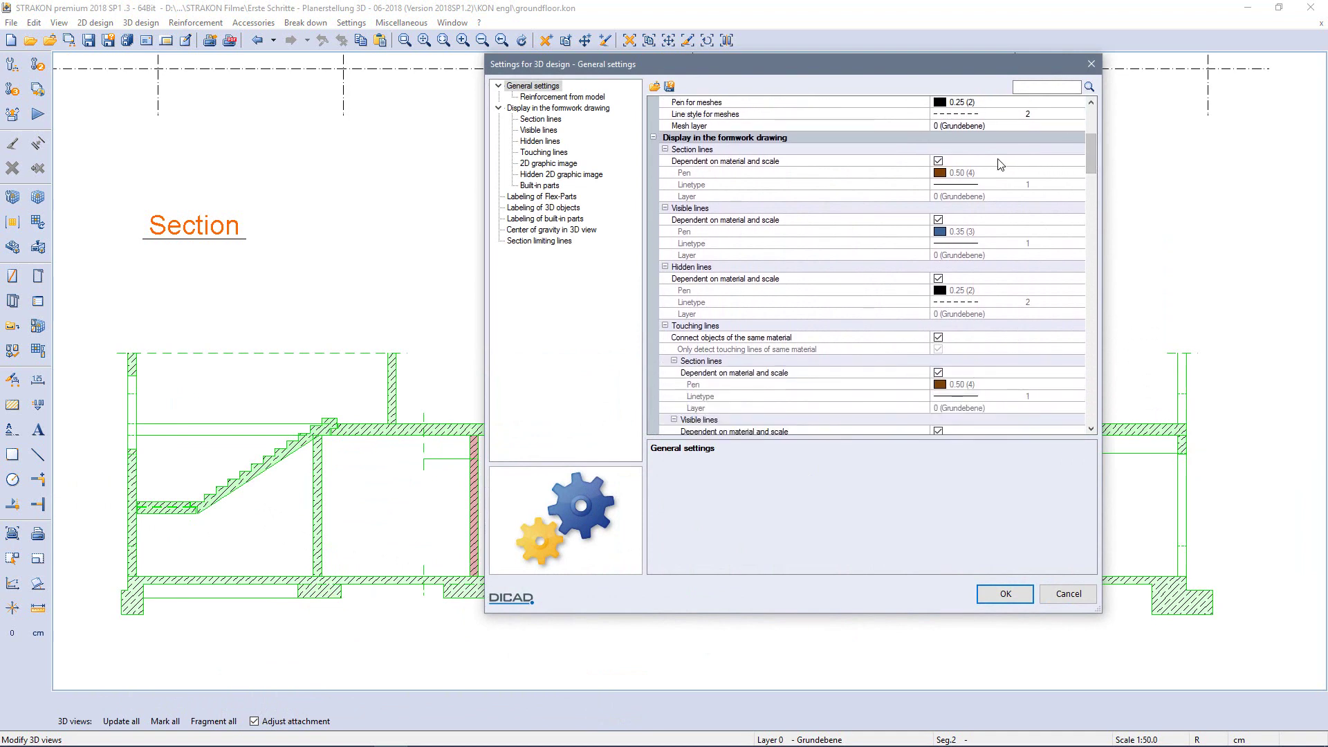
click(902, 168)
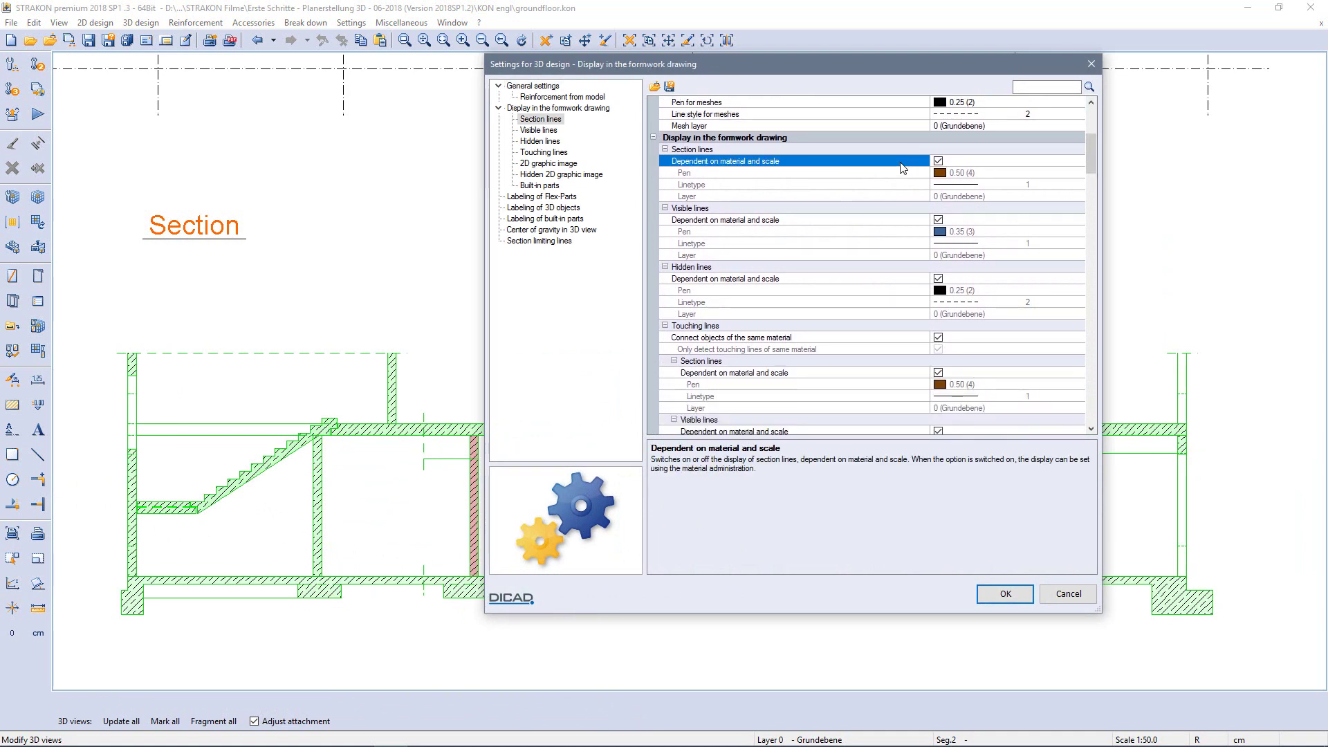
click(938, 161)
click(995, 174)
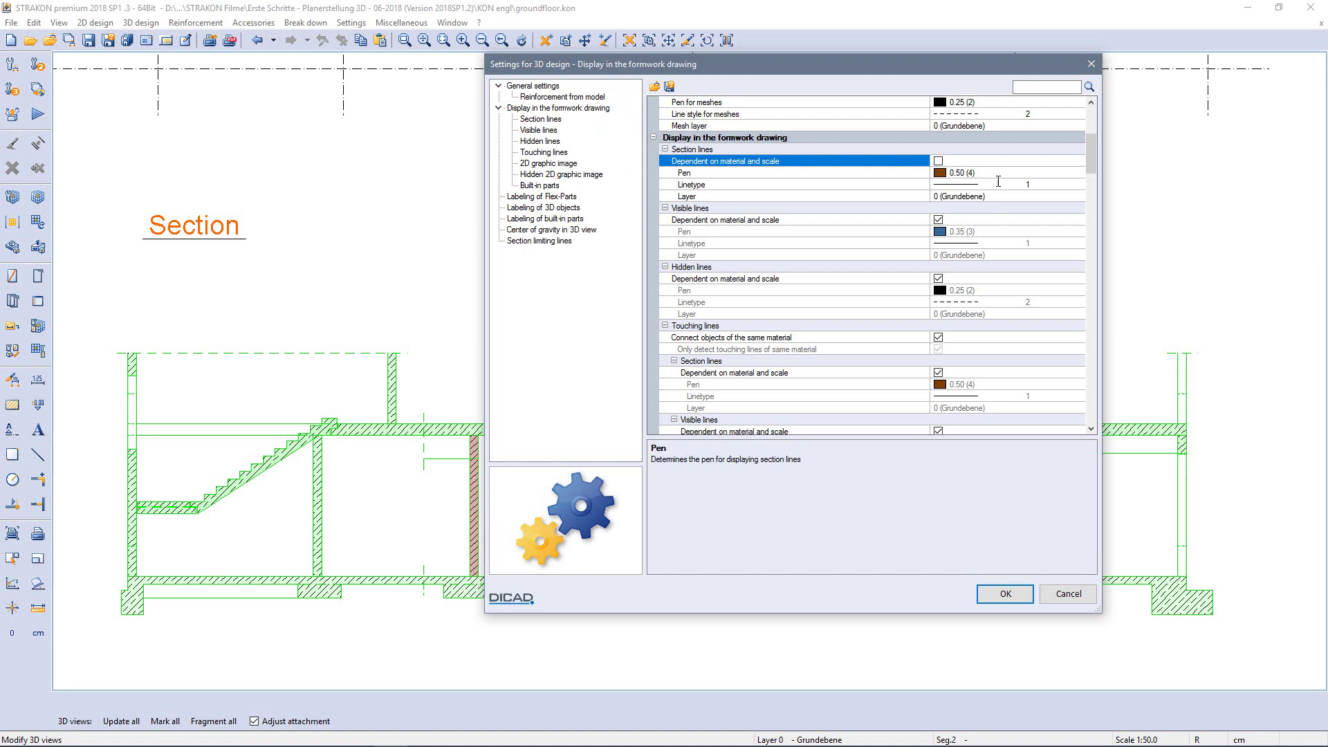
click(1079, 176)
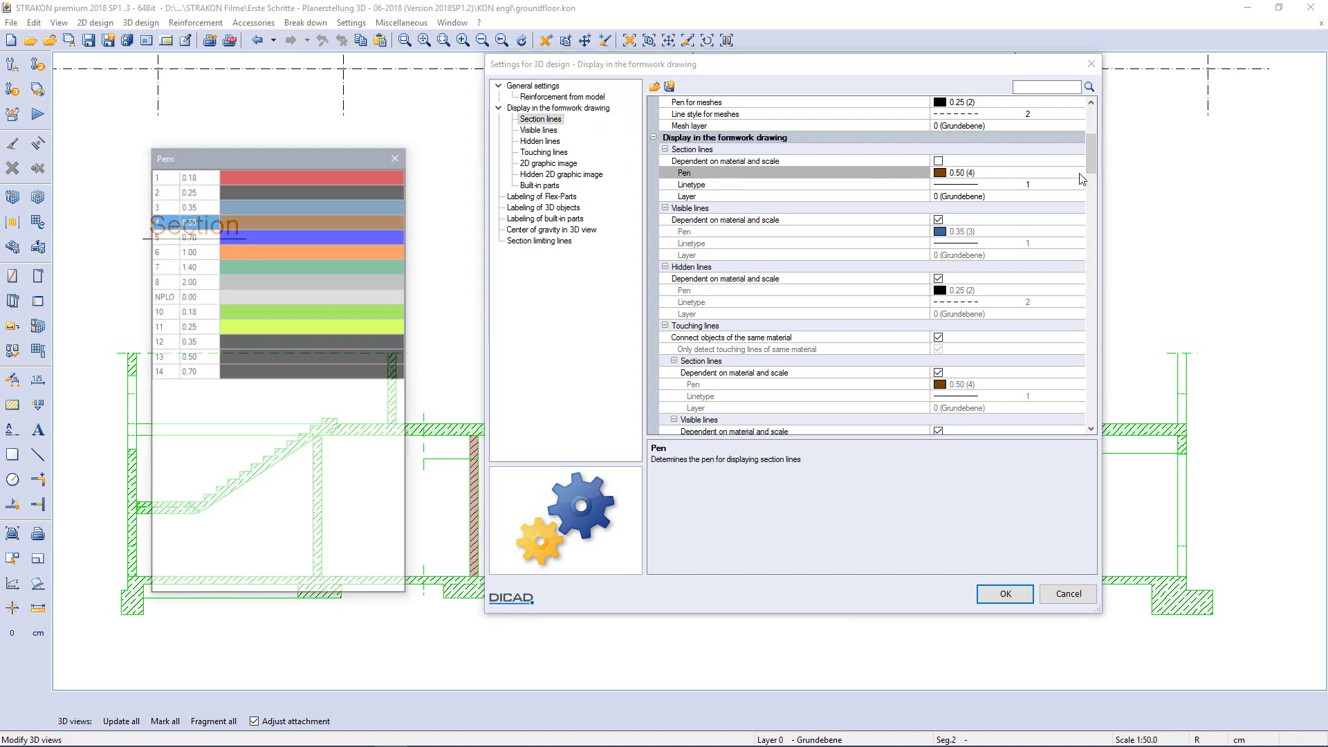
click(389, 235)
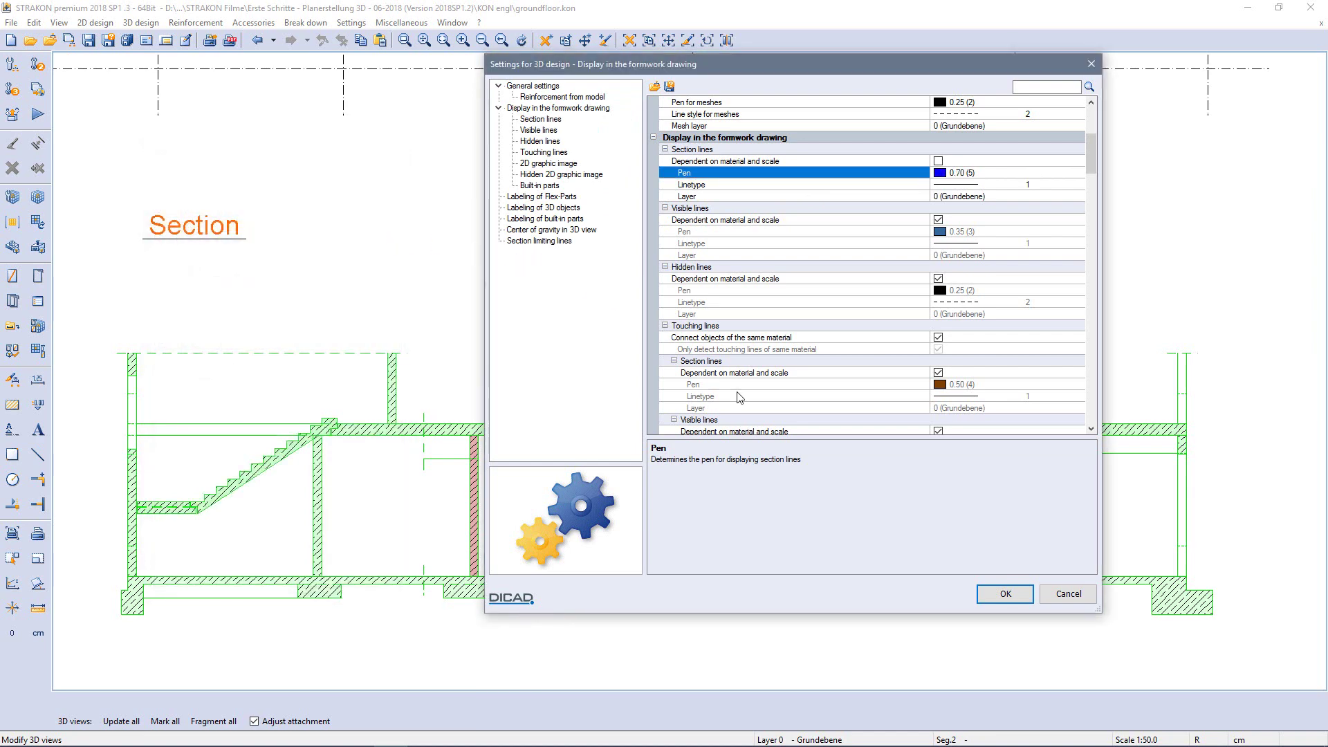
click(1005, 593)
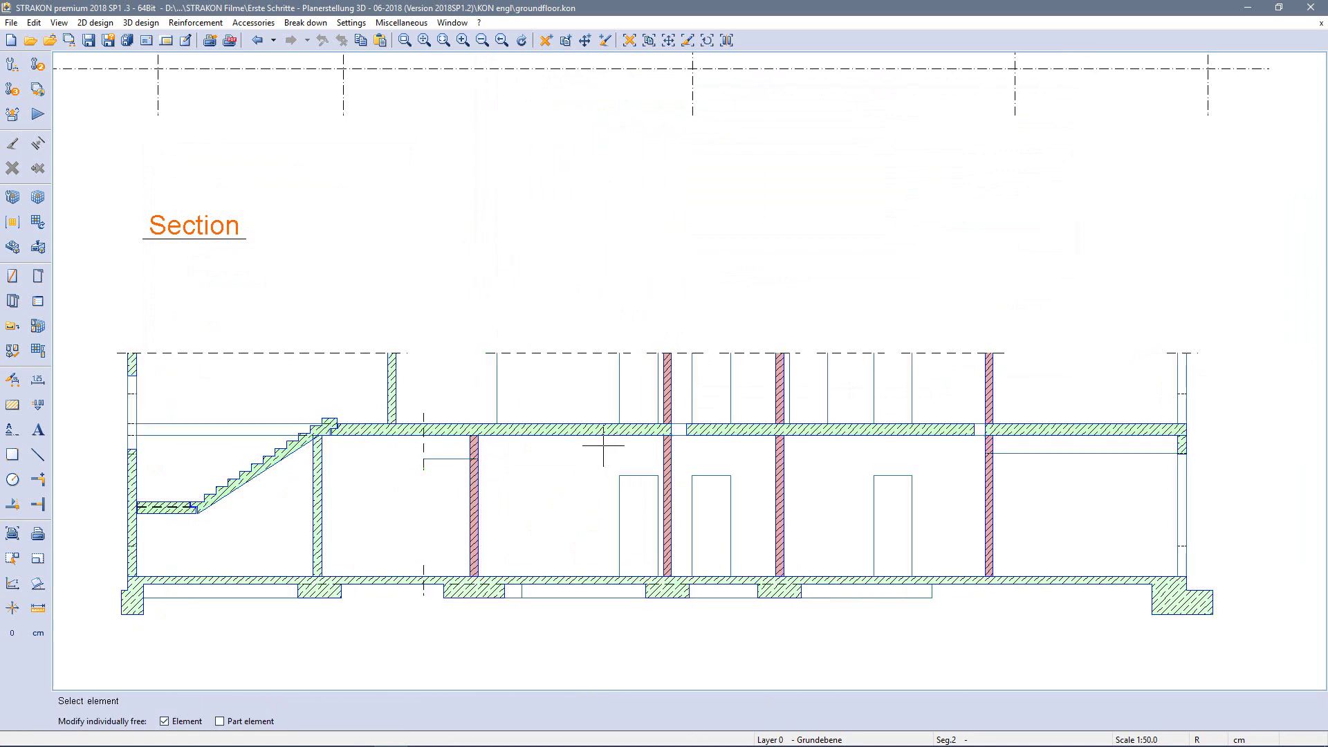
In material administration, untick the background colour of C20/25's 1:10–1:50 hatching
click(352, 23)
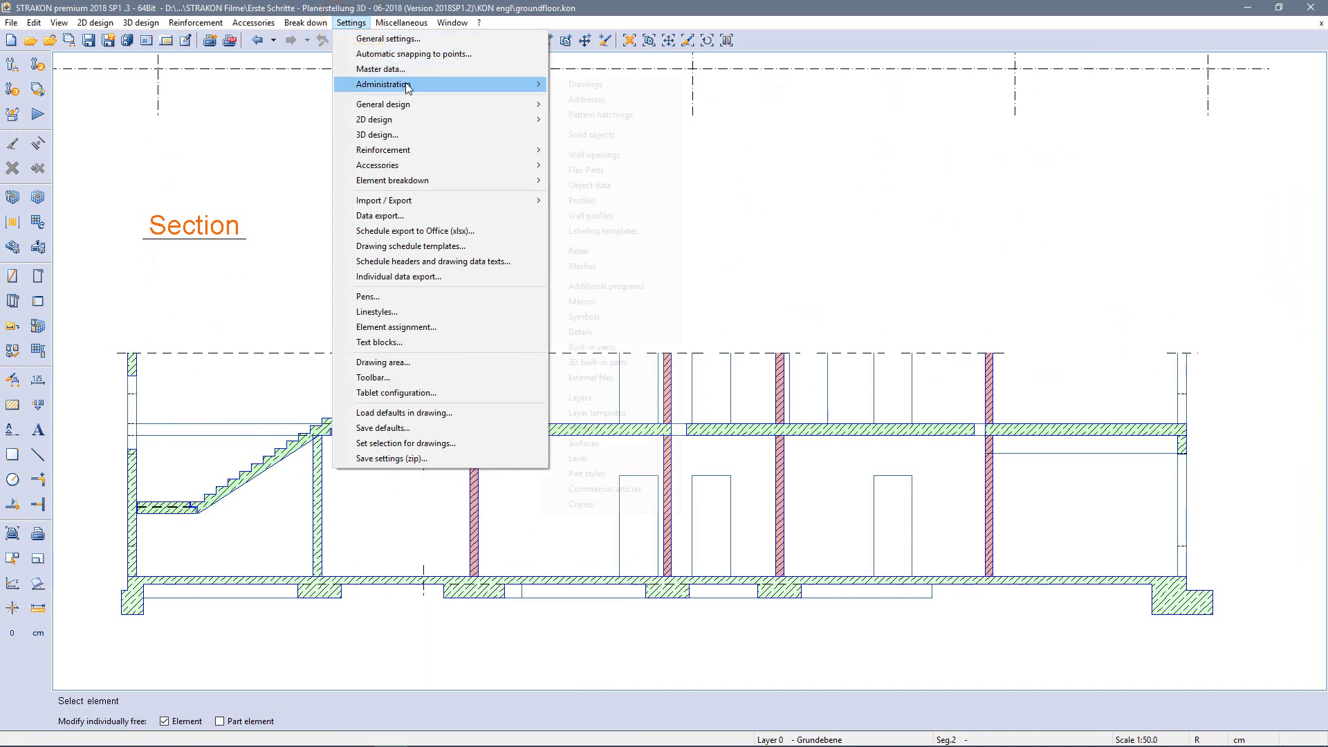
mouse_move(409, 86)
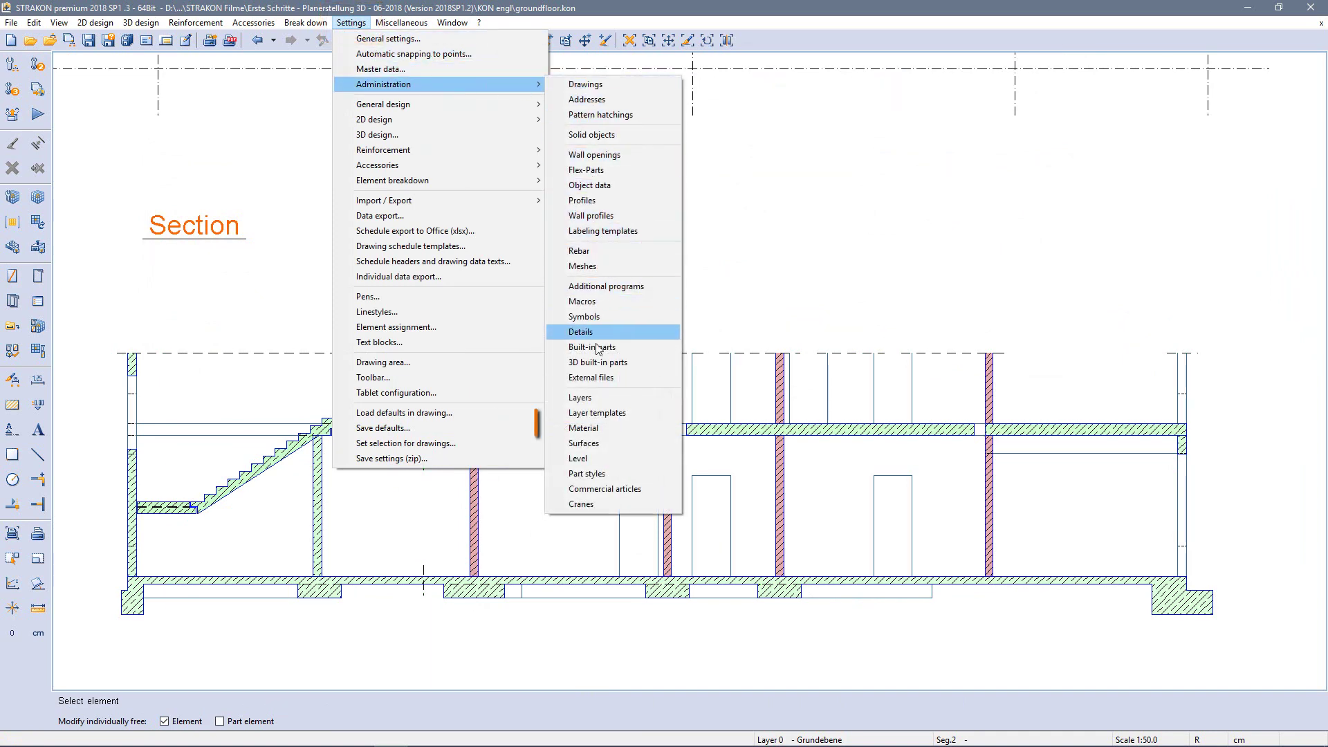
click(592, 430)
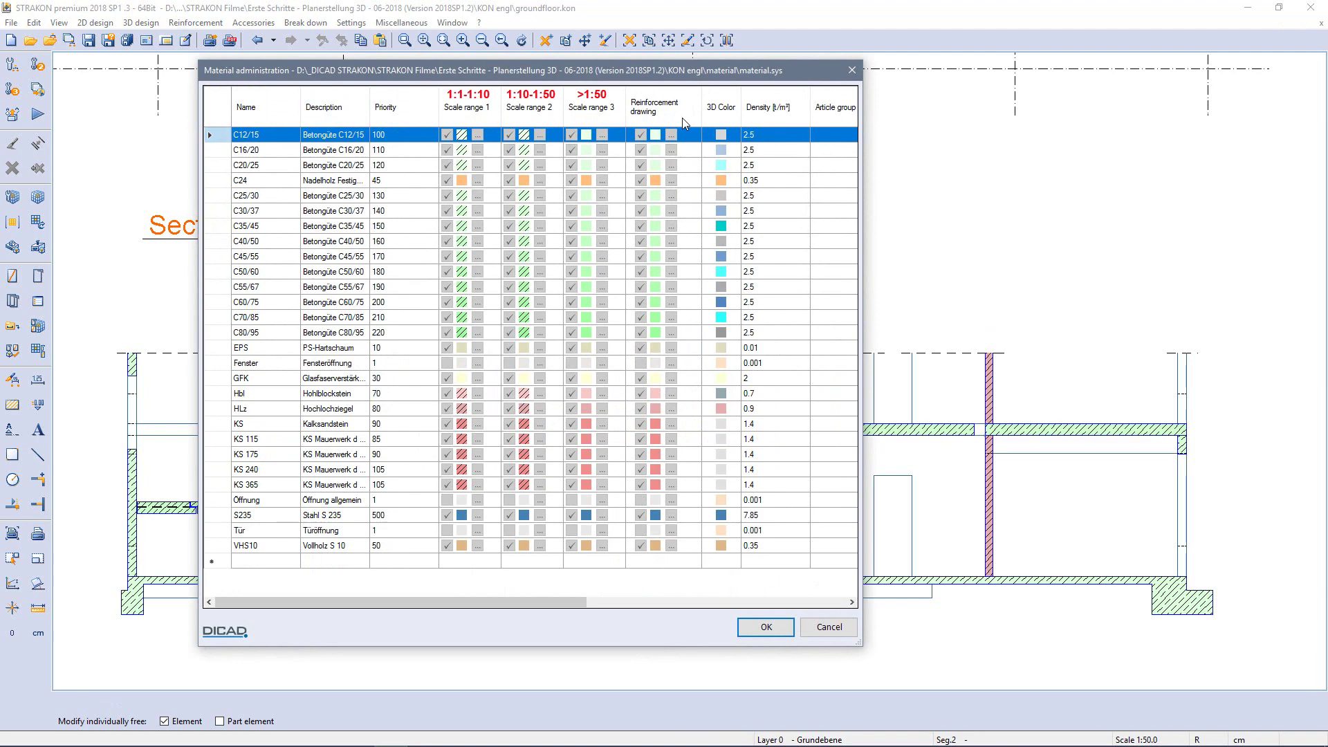
click(209, 165)
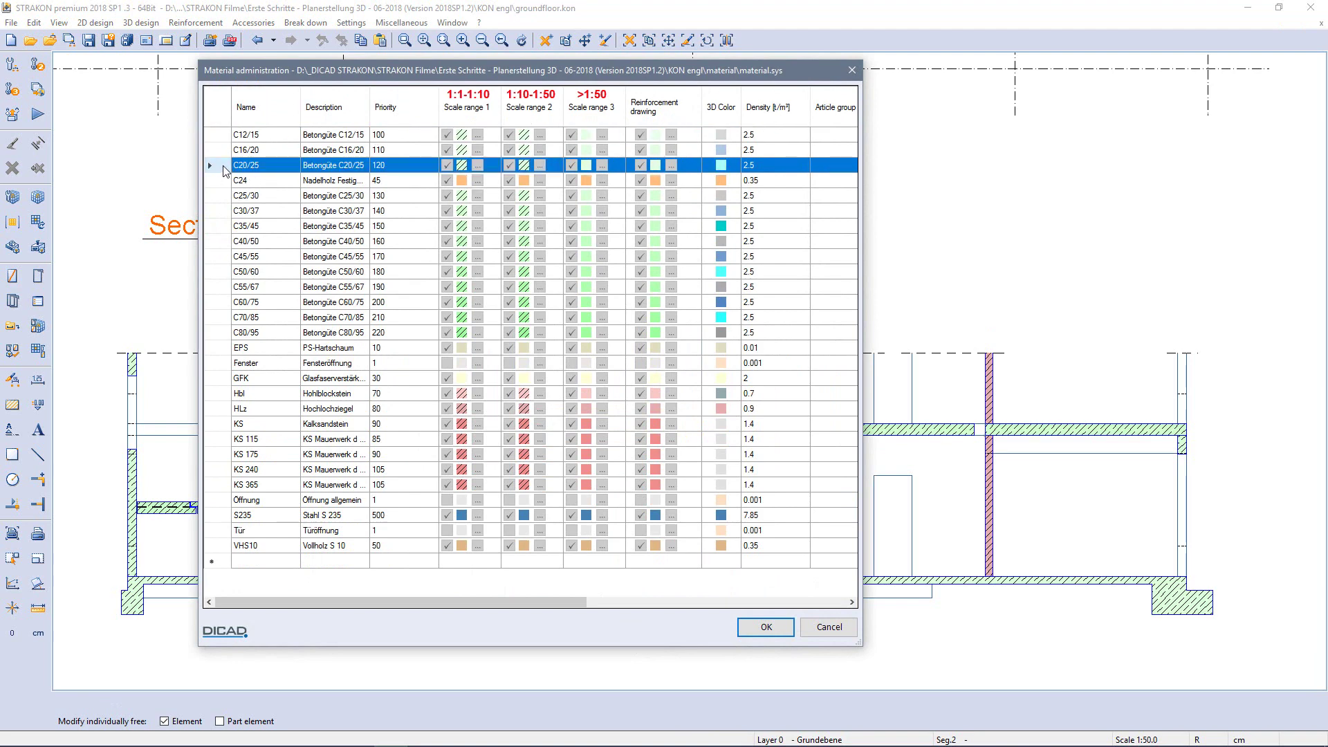
click(524, 166)
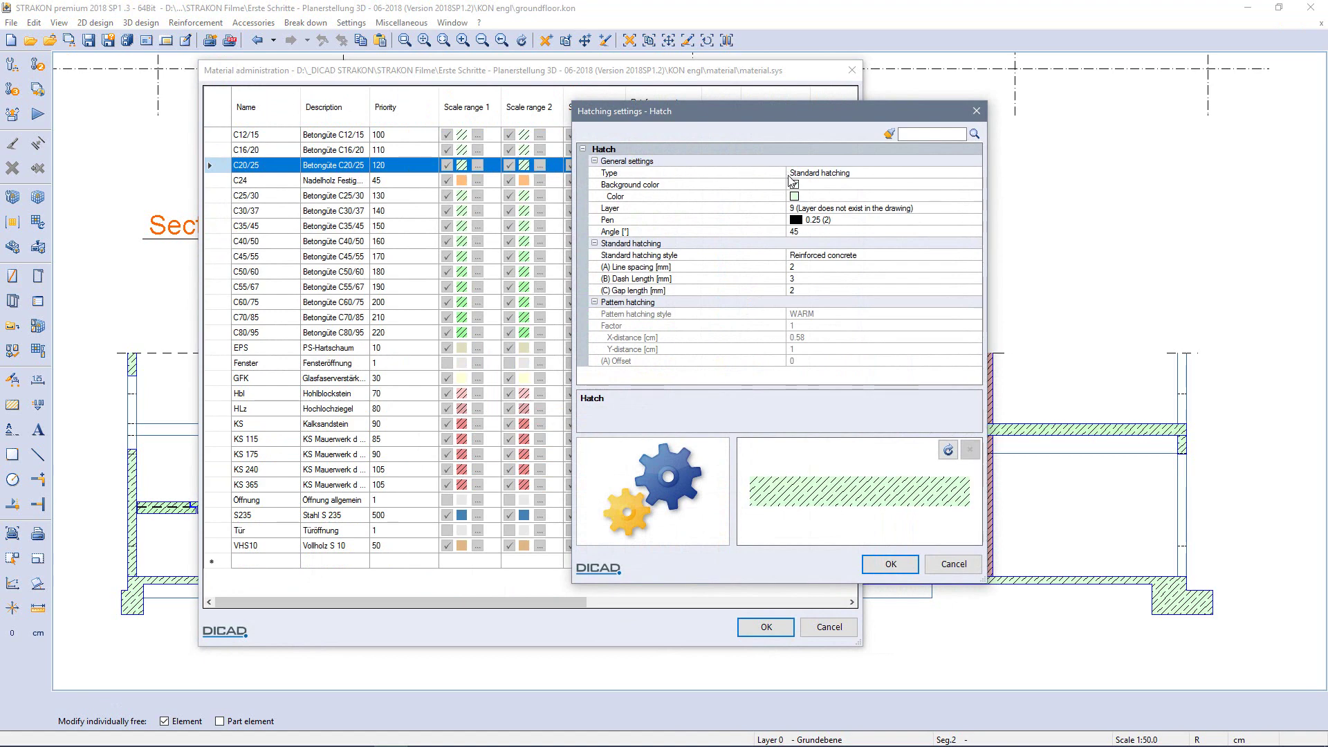
click(793, 184)
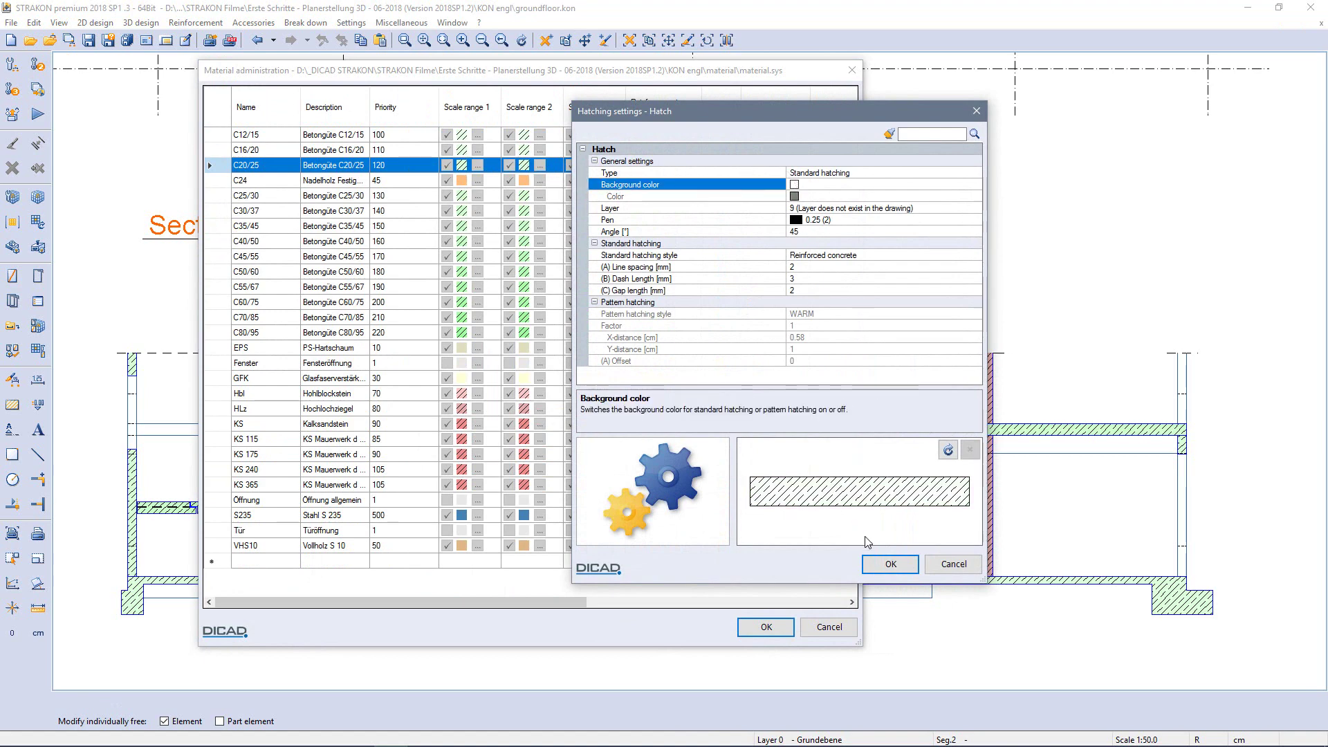
click(879, 568)
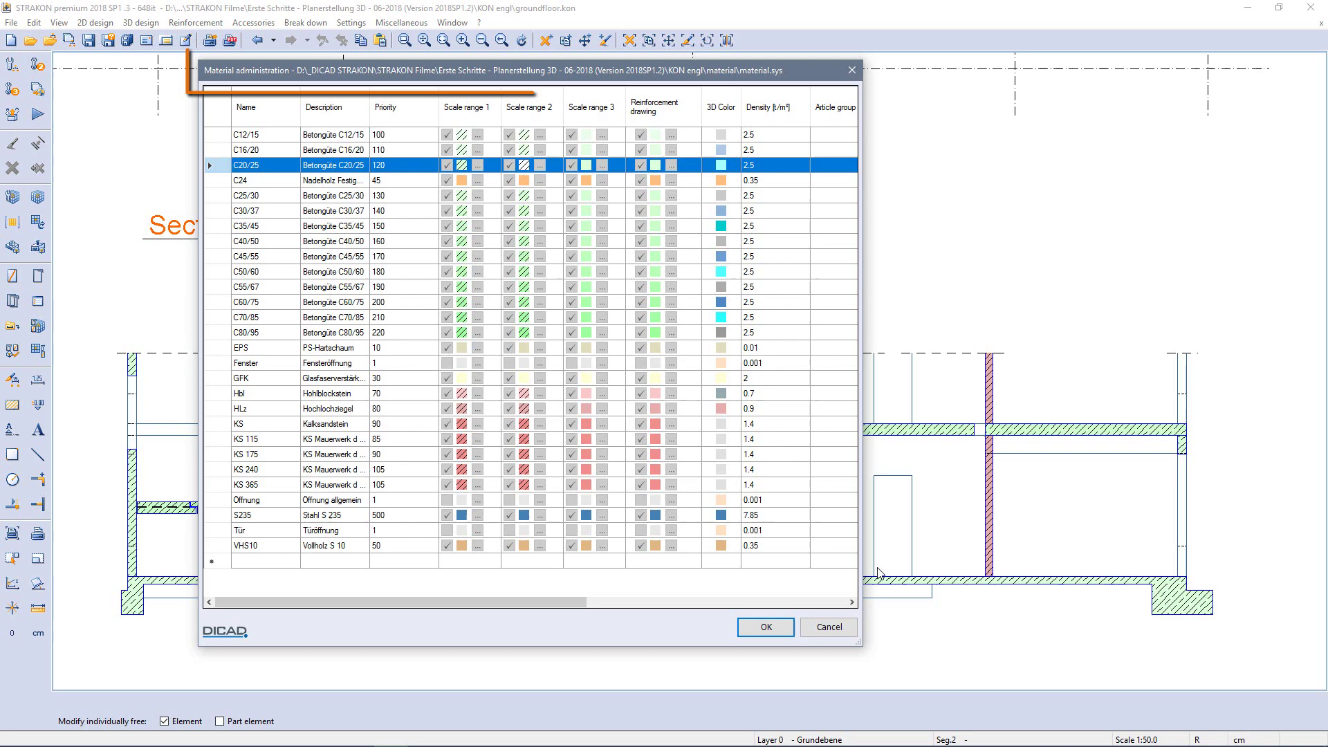
click(766, 626)
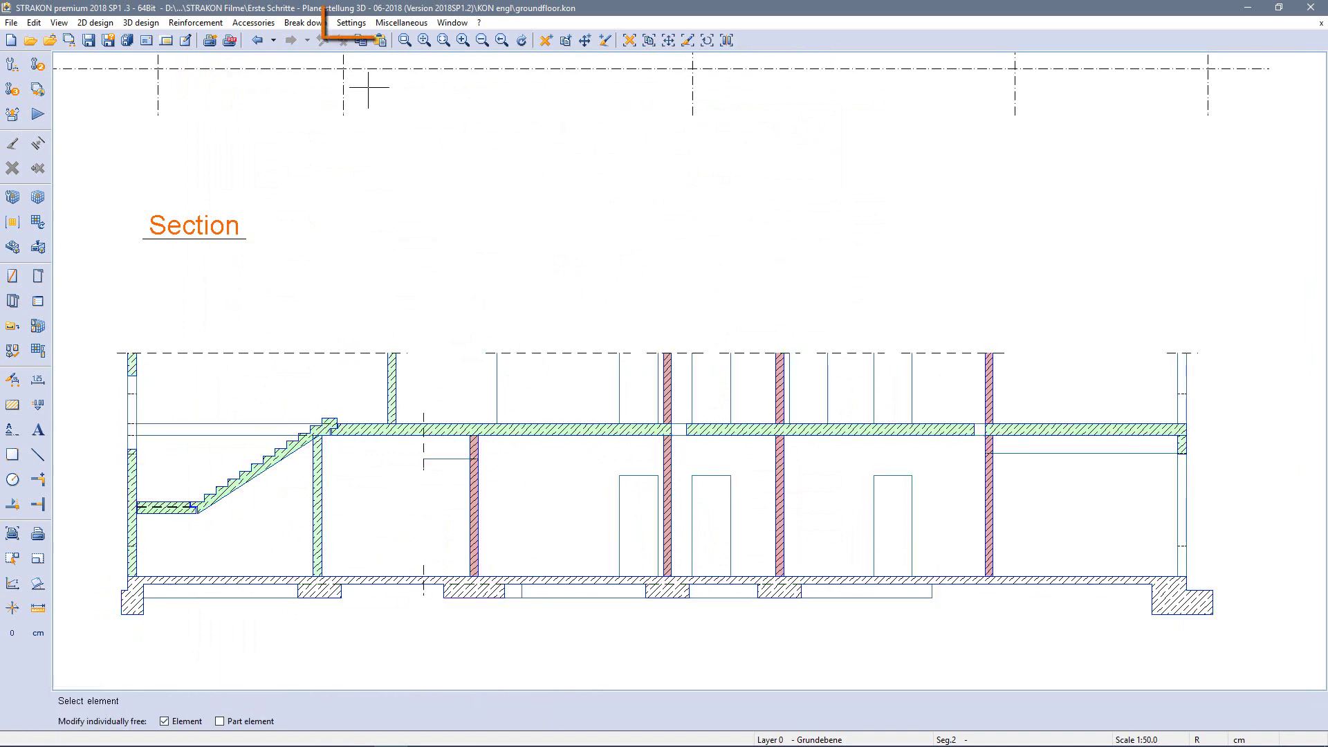
click(354, 24)
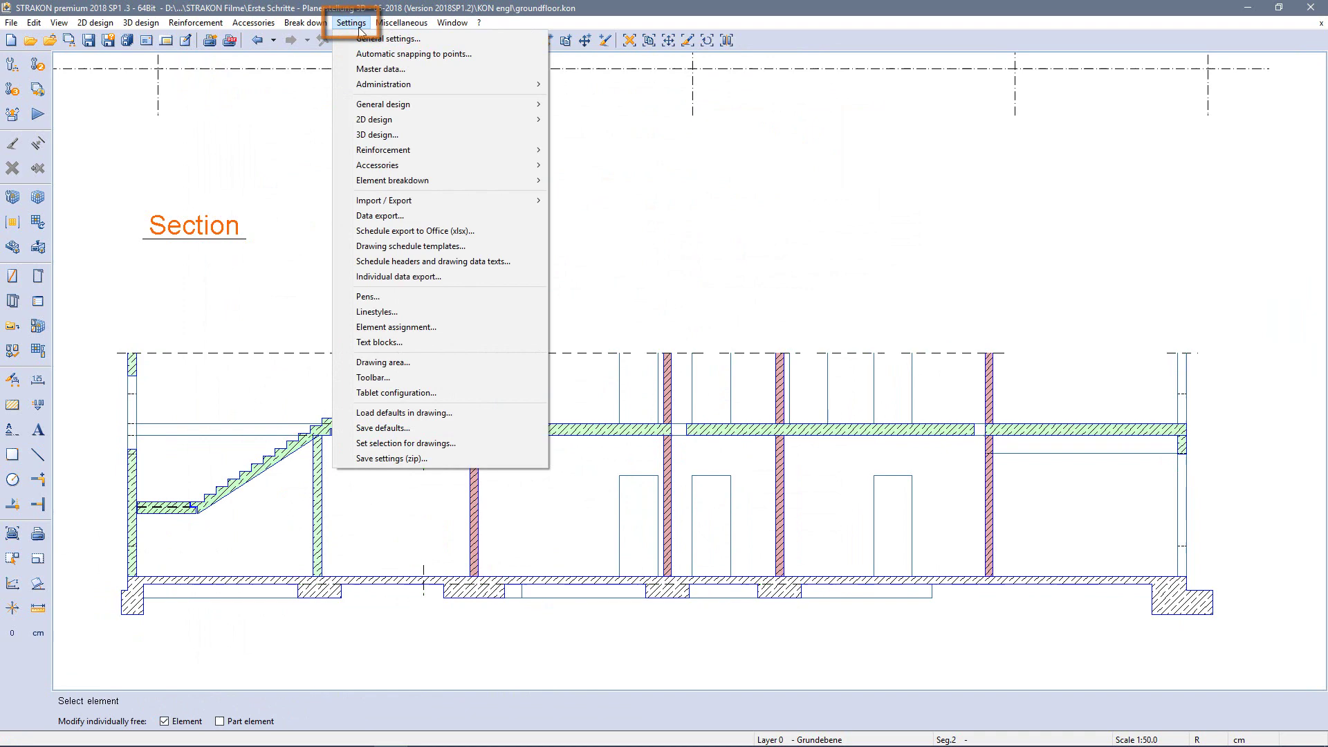
click(377, 135)
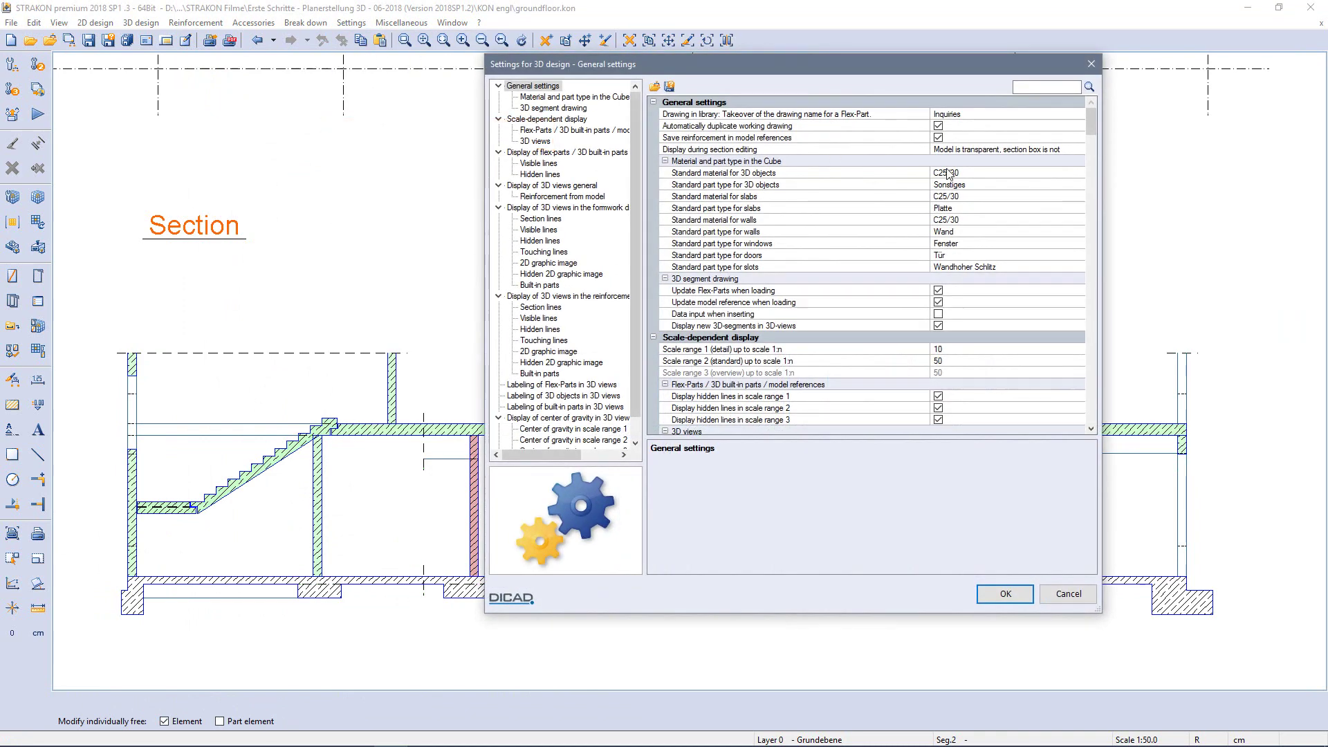
scroll(1083, 143, down, 5)
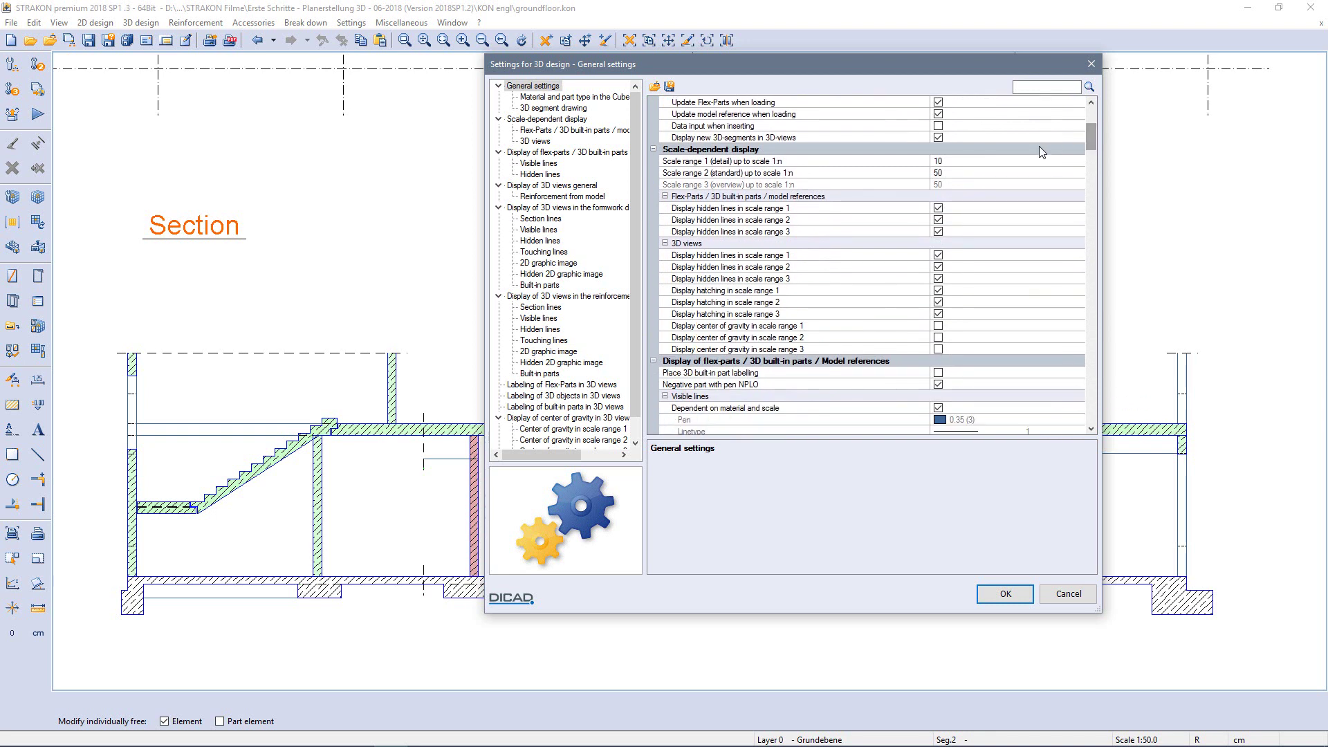
click(985, 163)
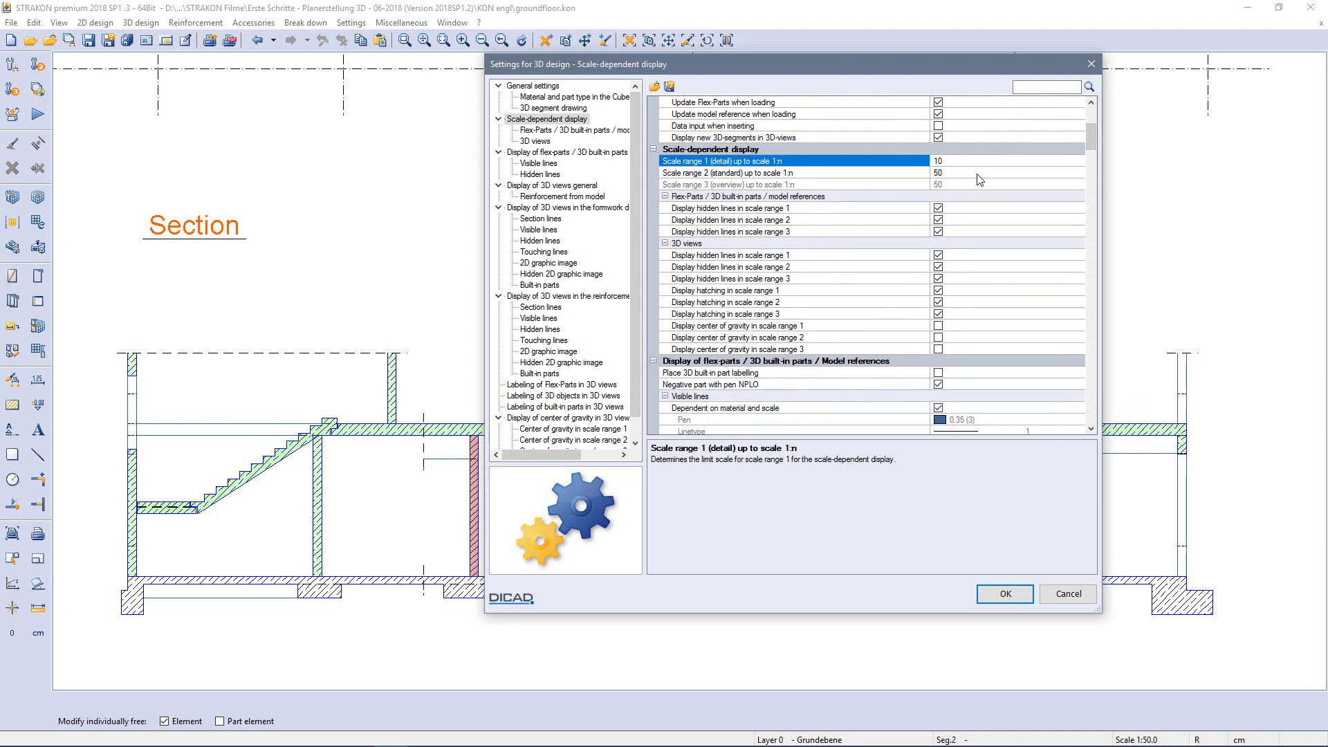
key(Down)
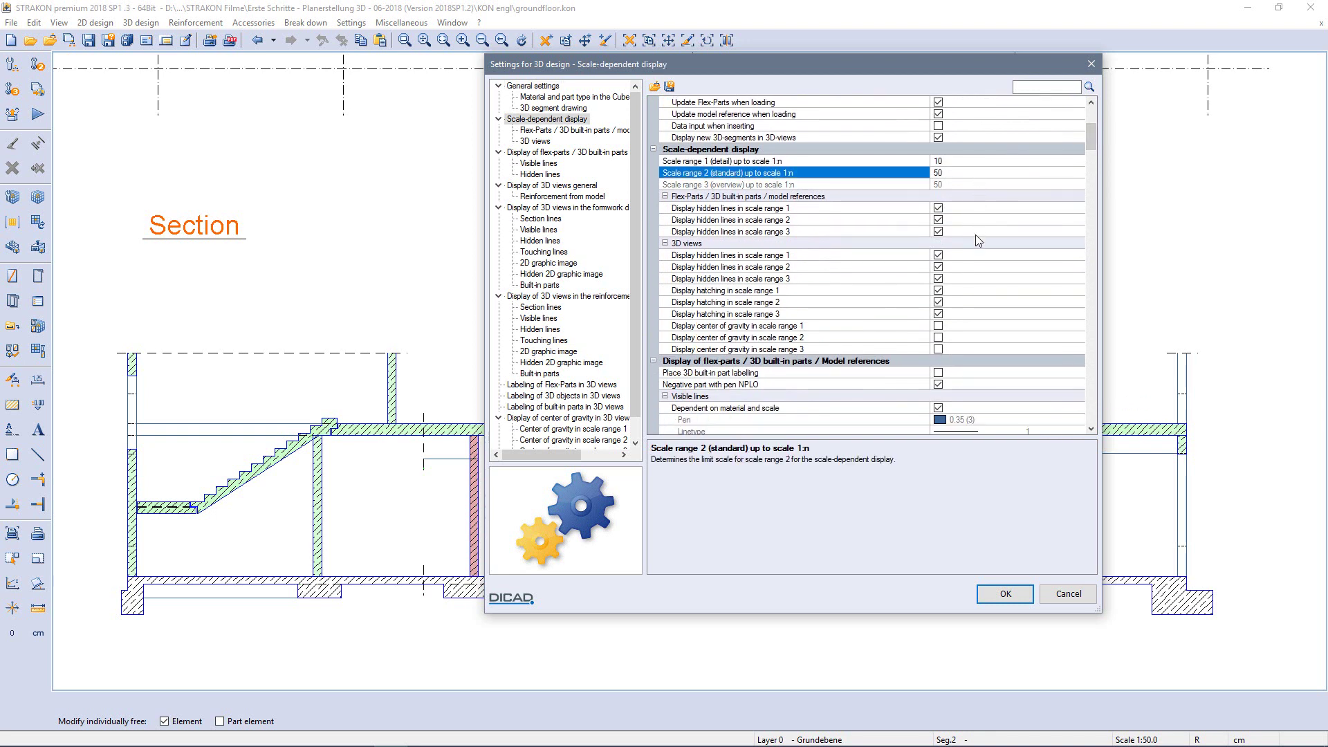
click(1003, 595)
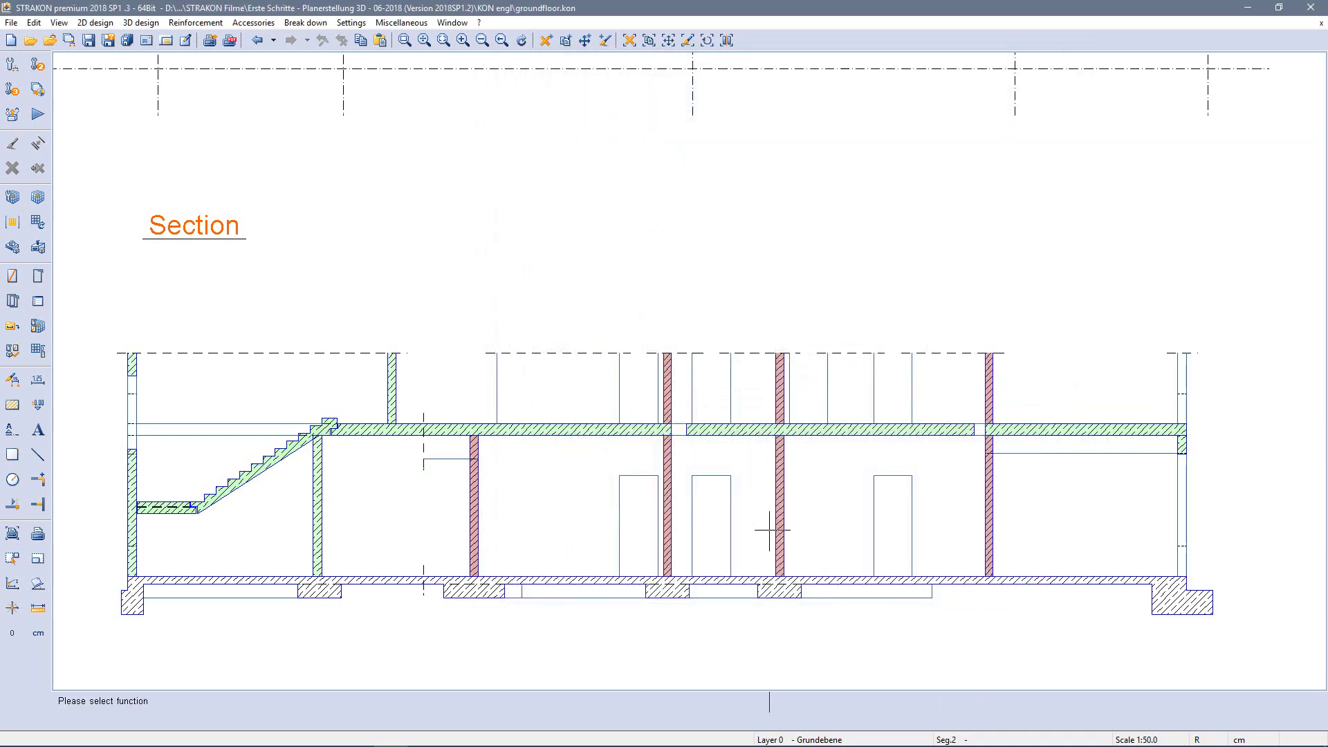
Edit the section in Cube and extrude its top face into a solid block
right_drag(441, 528, 417, 512)
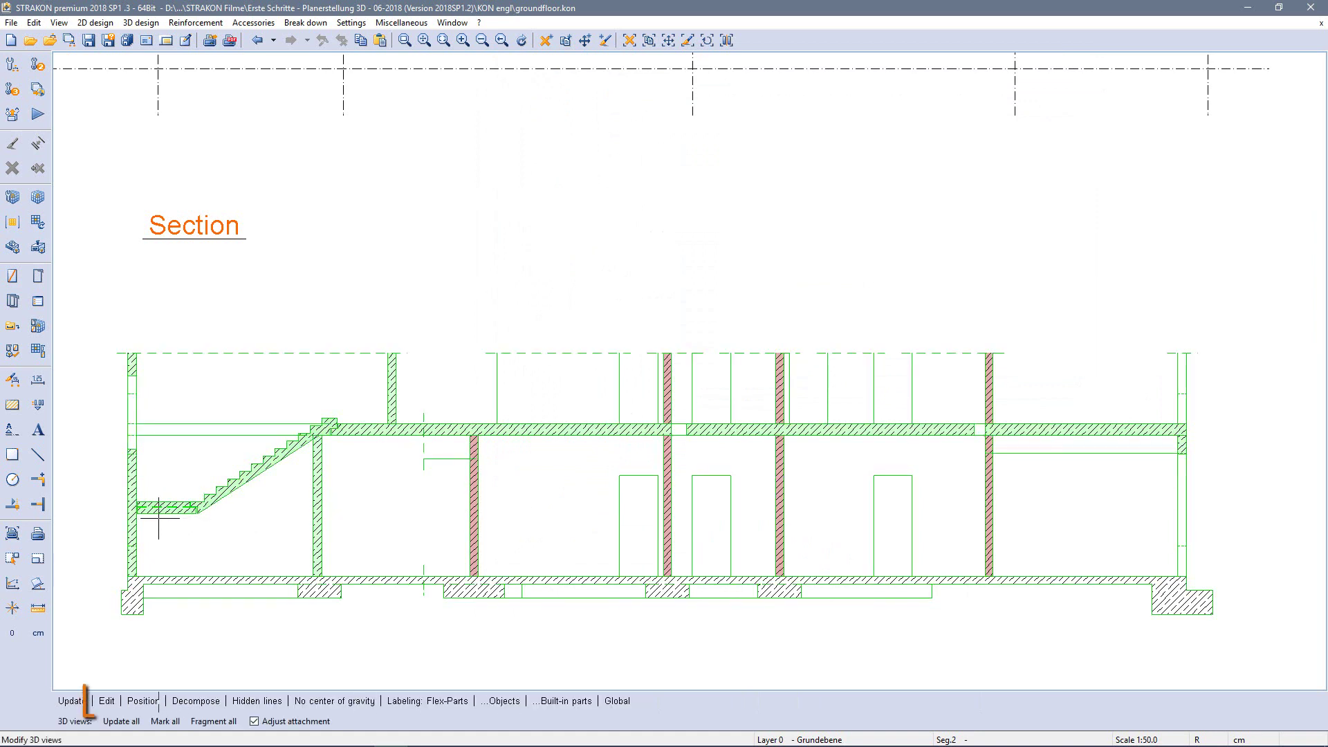
click(107, 701)
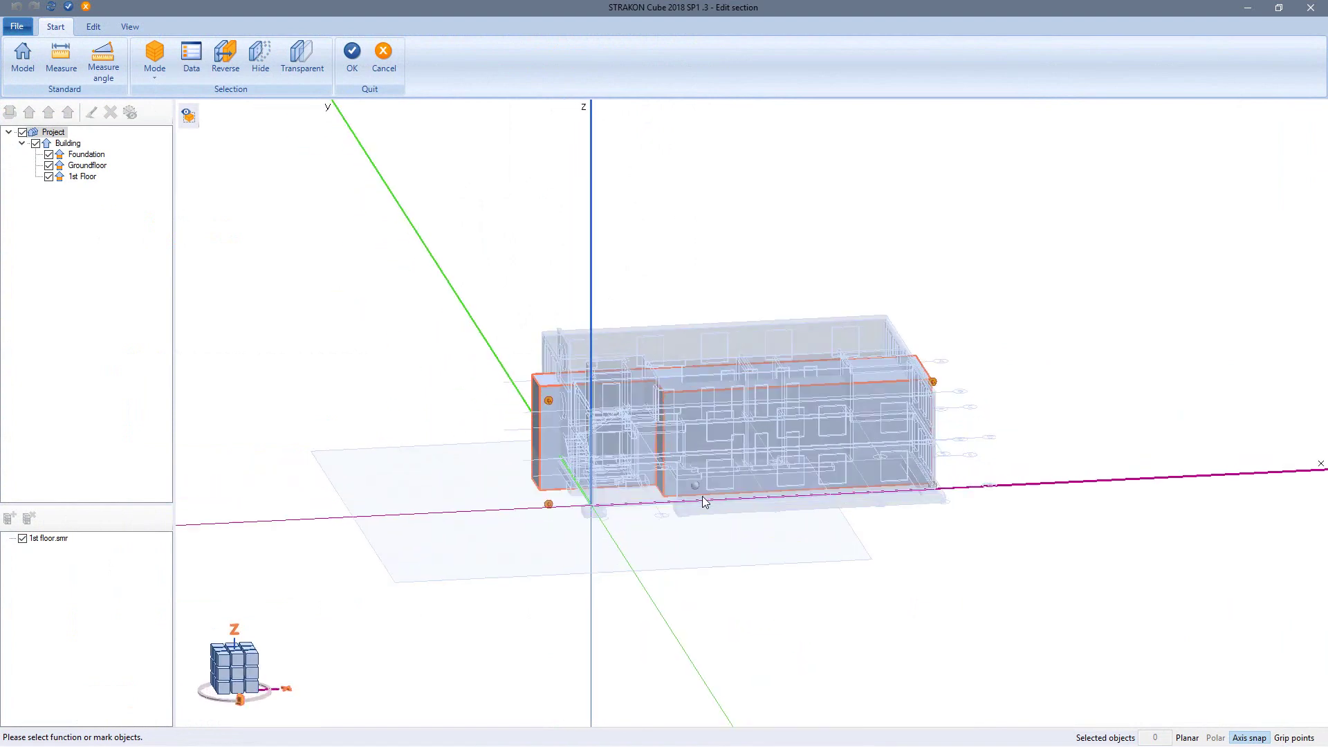
scroll(609, 391, up, 6)
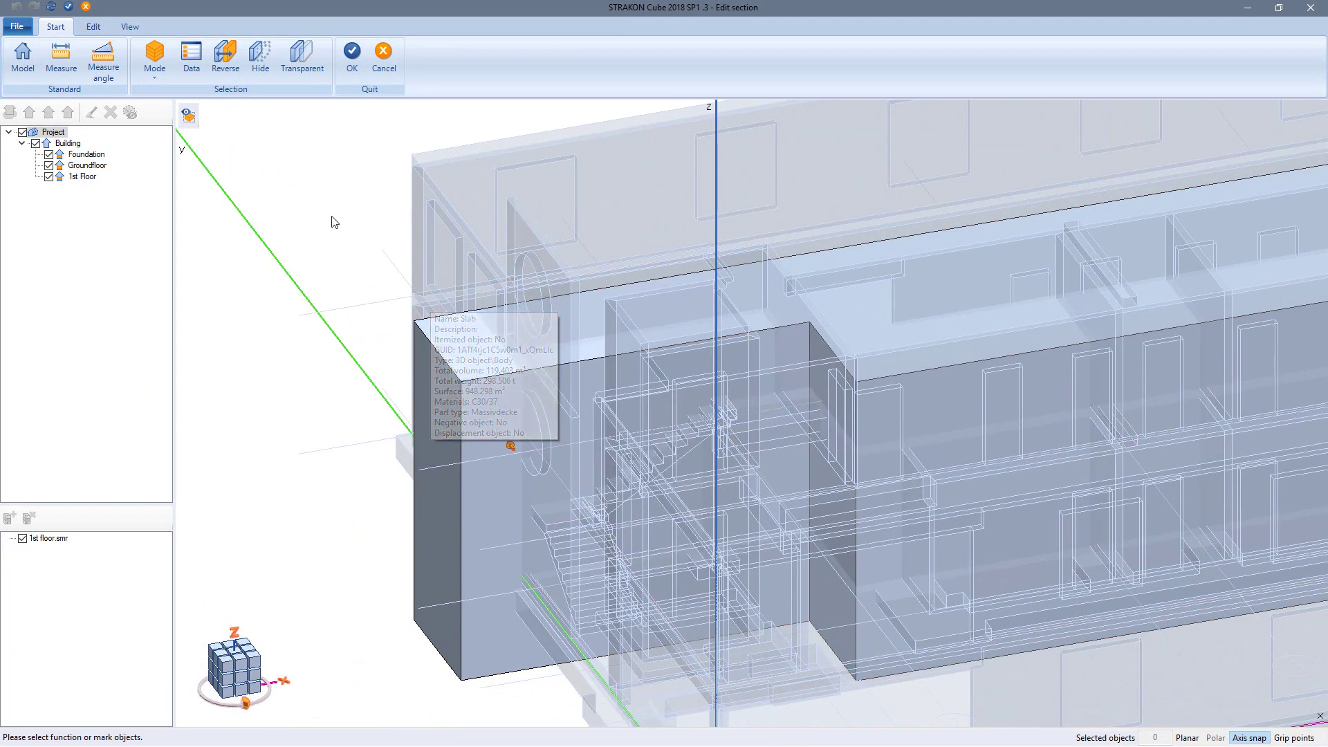
click(97, 28)
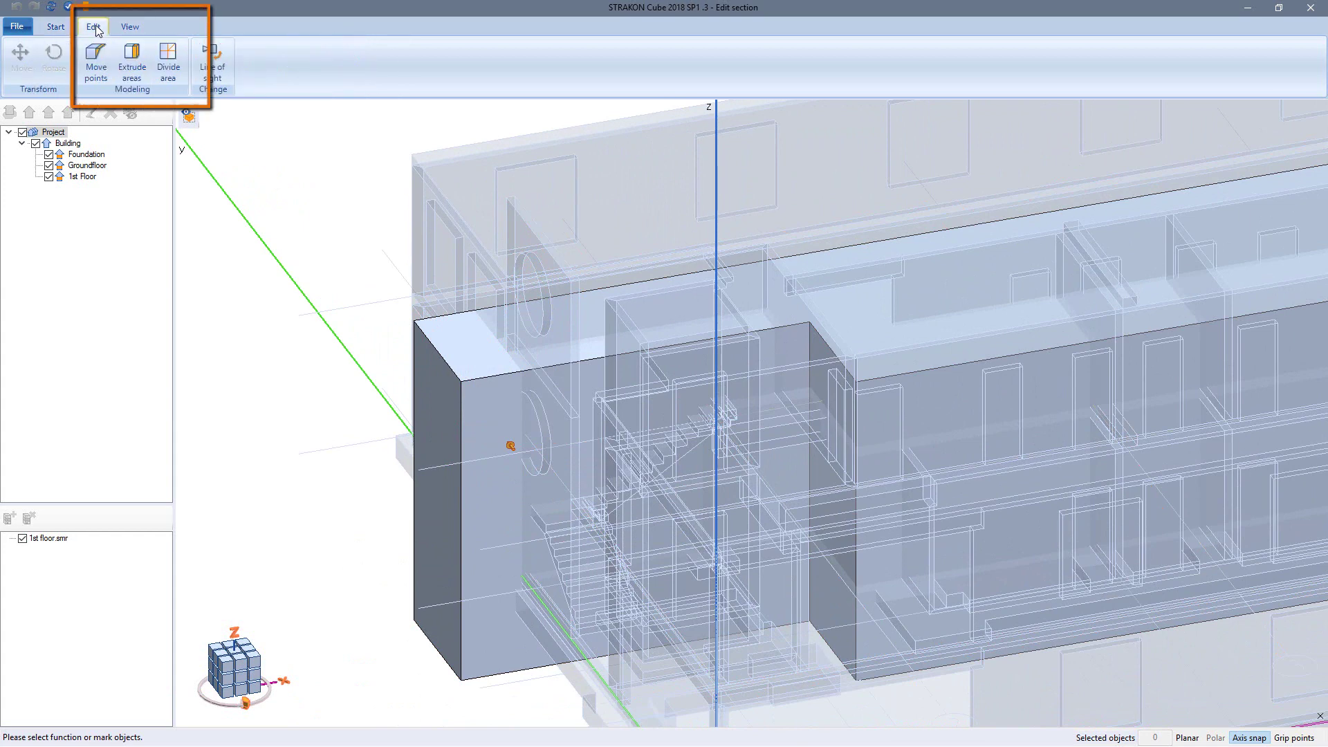
click(133, 62)
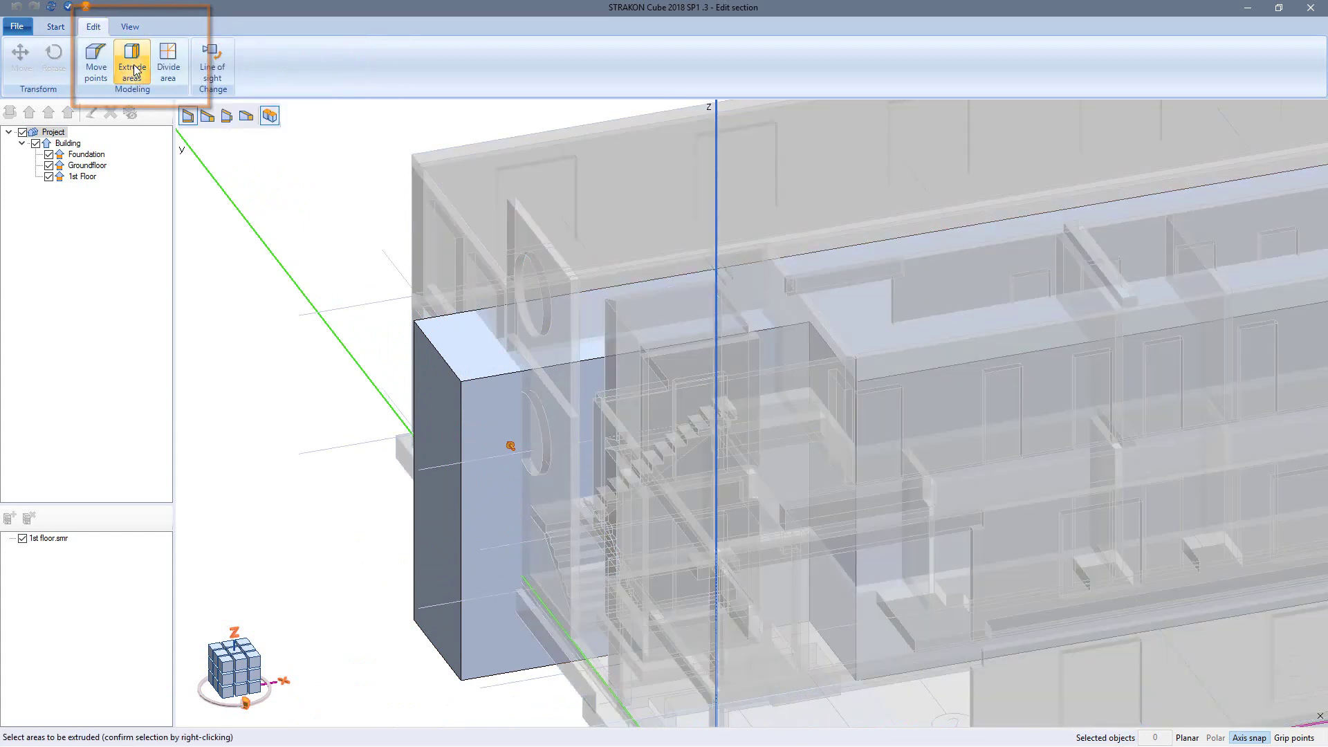
click(449, 350)
right_click(449, 346)
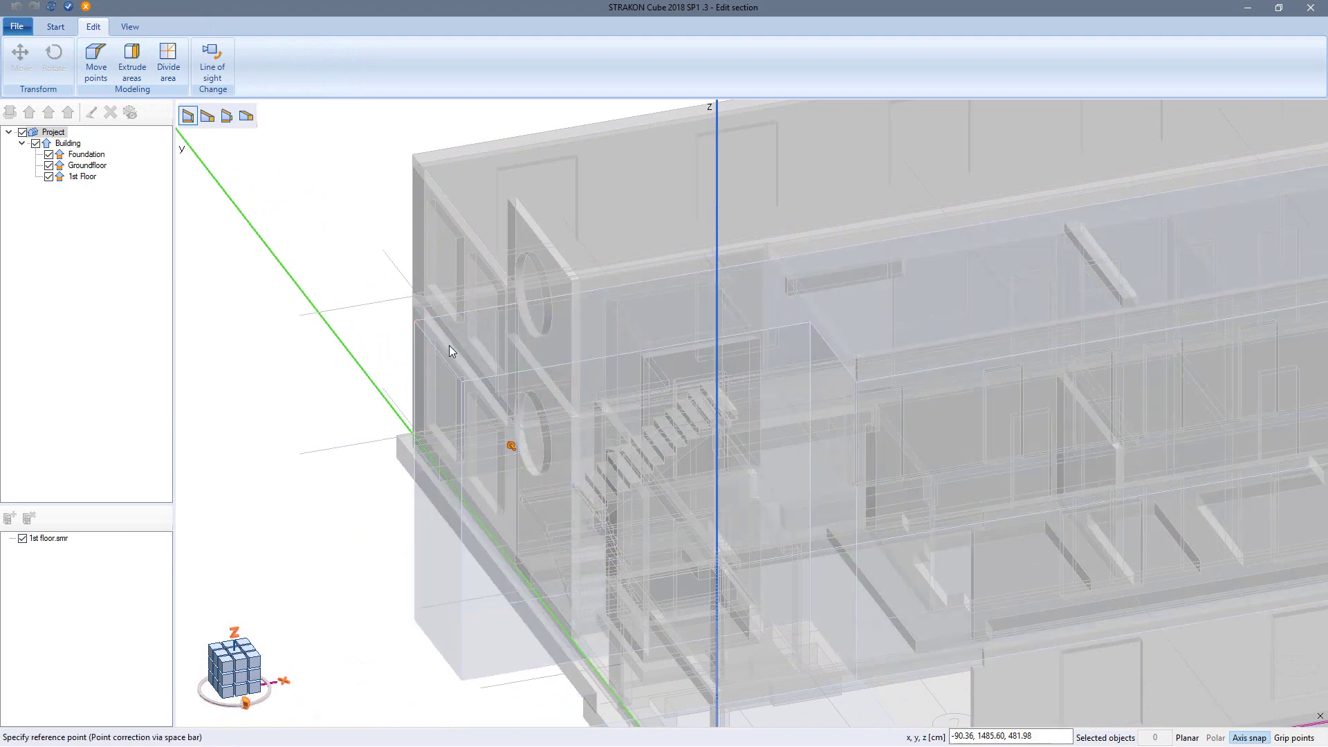
click(461, 381)
click(545, 309)
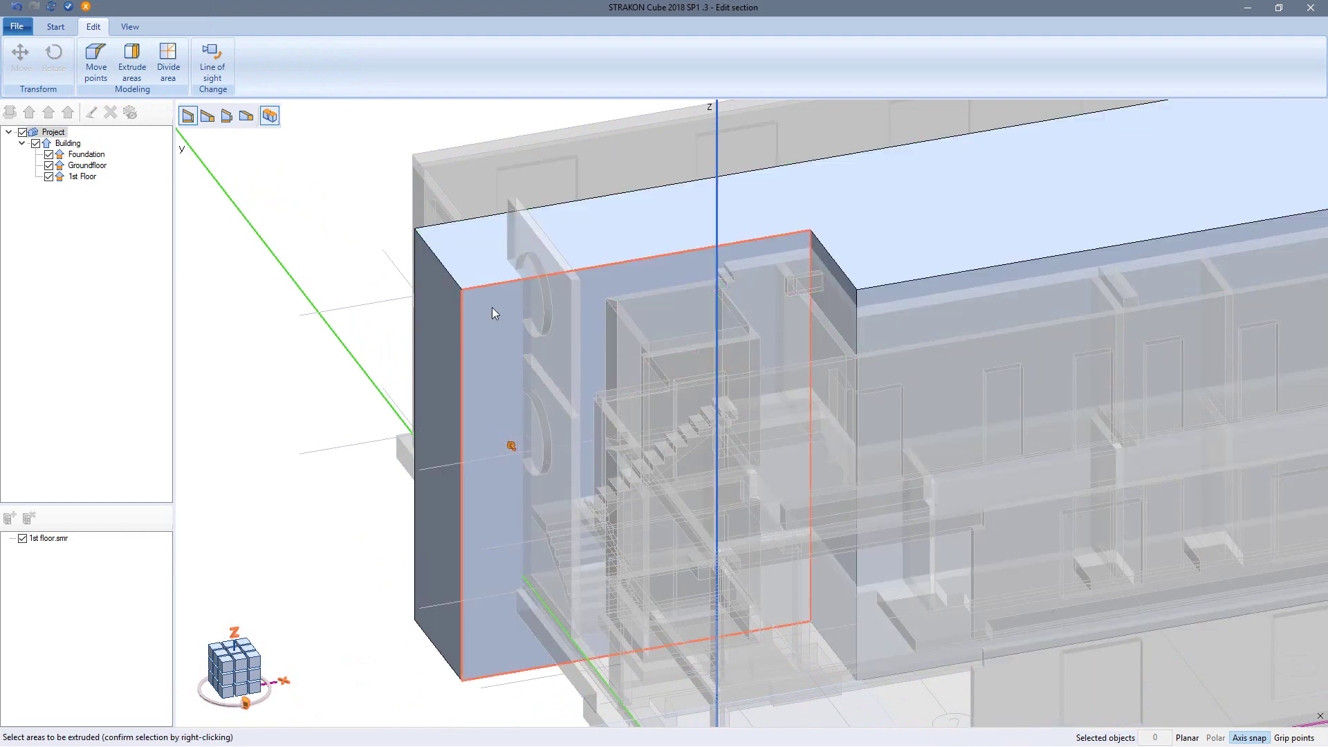
key(Escape)
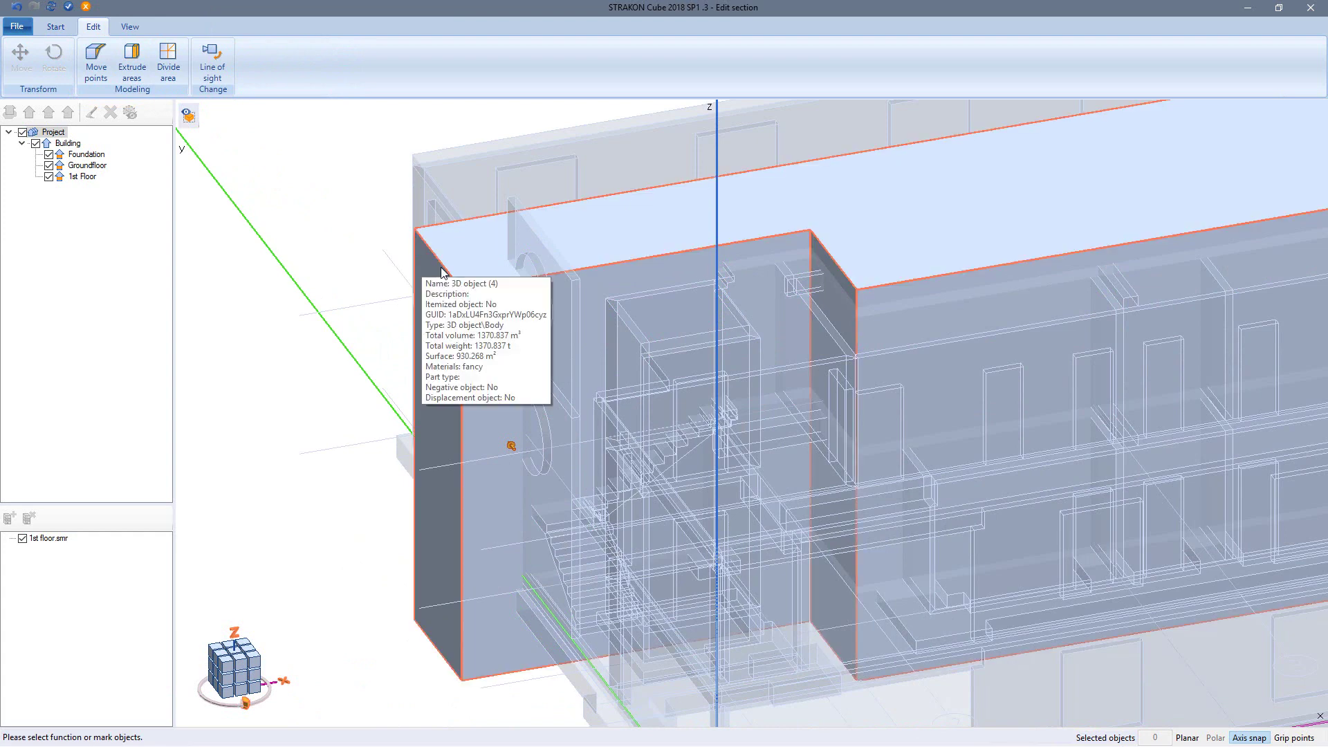
Make the extruded block transparent, hide a beam inside the building, and accept the edited section
click(441, 267)
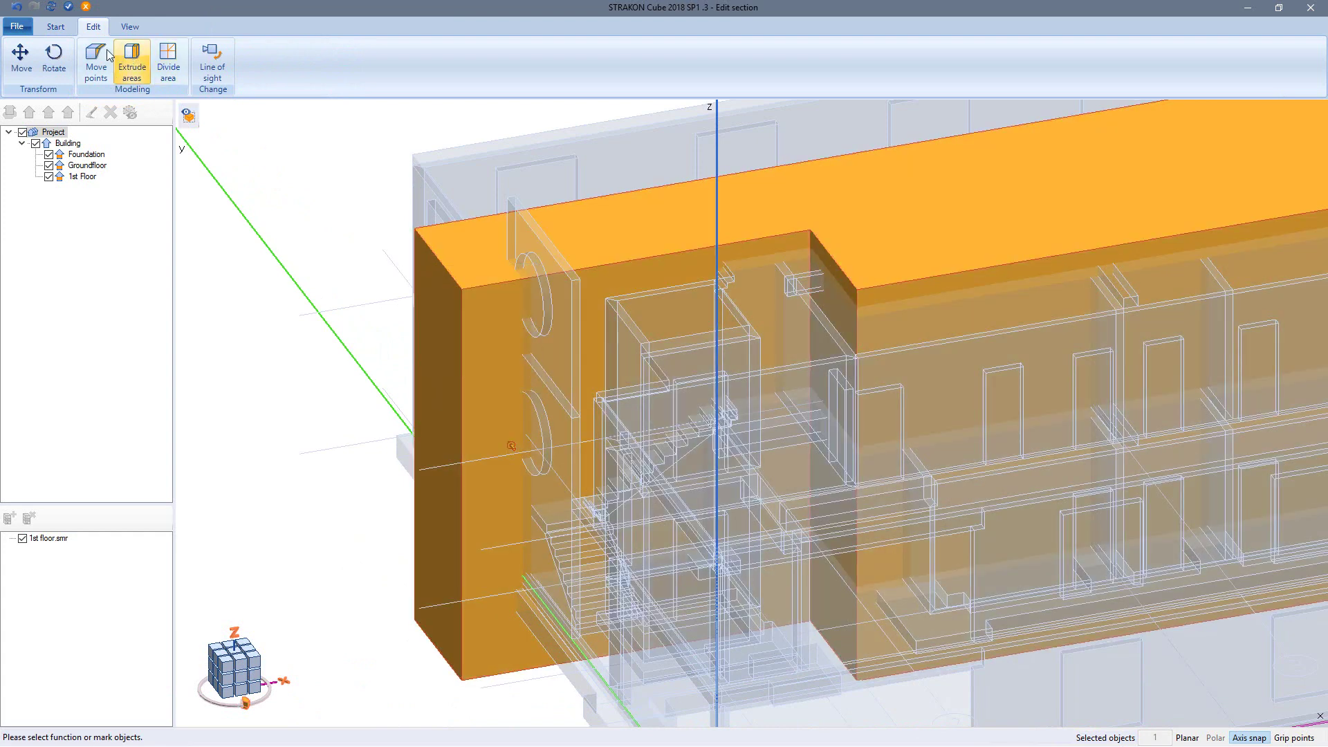
click(63, 31)
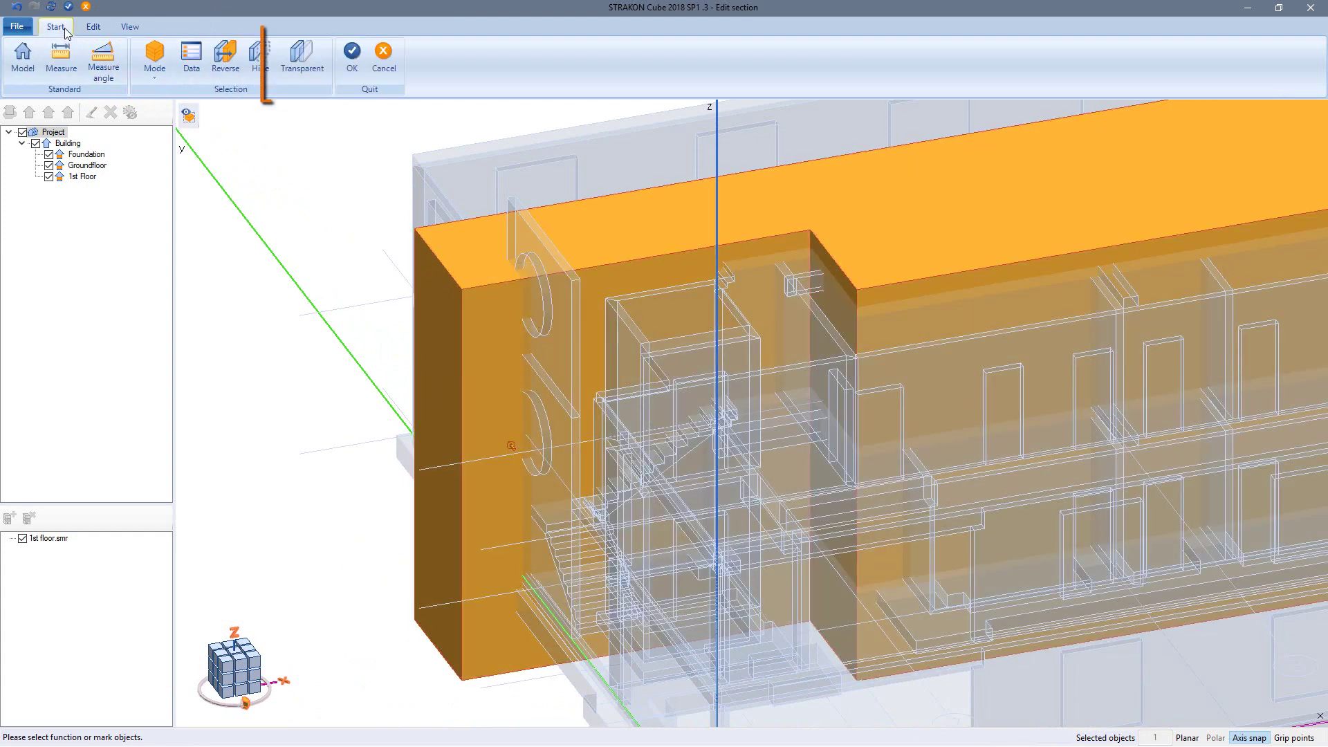
click(303, 69)
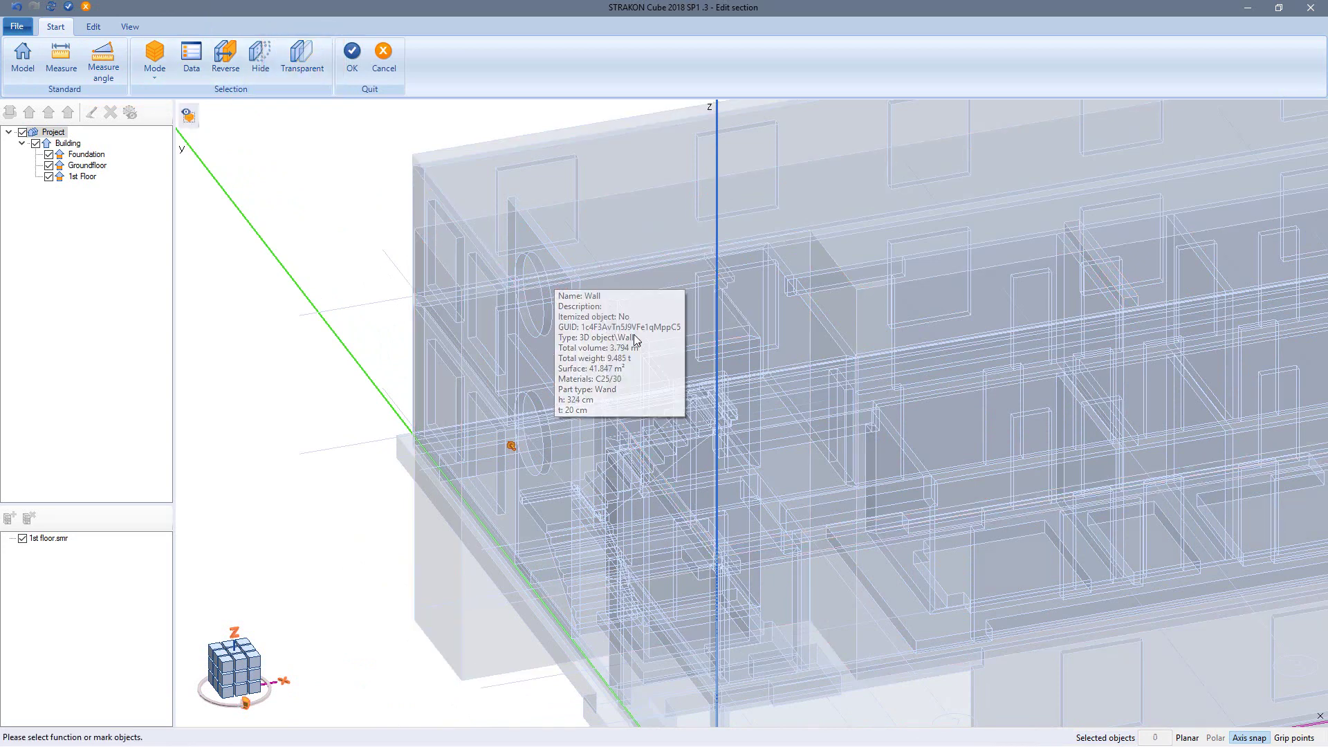
click(778, 448)
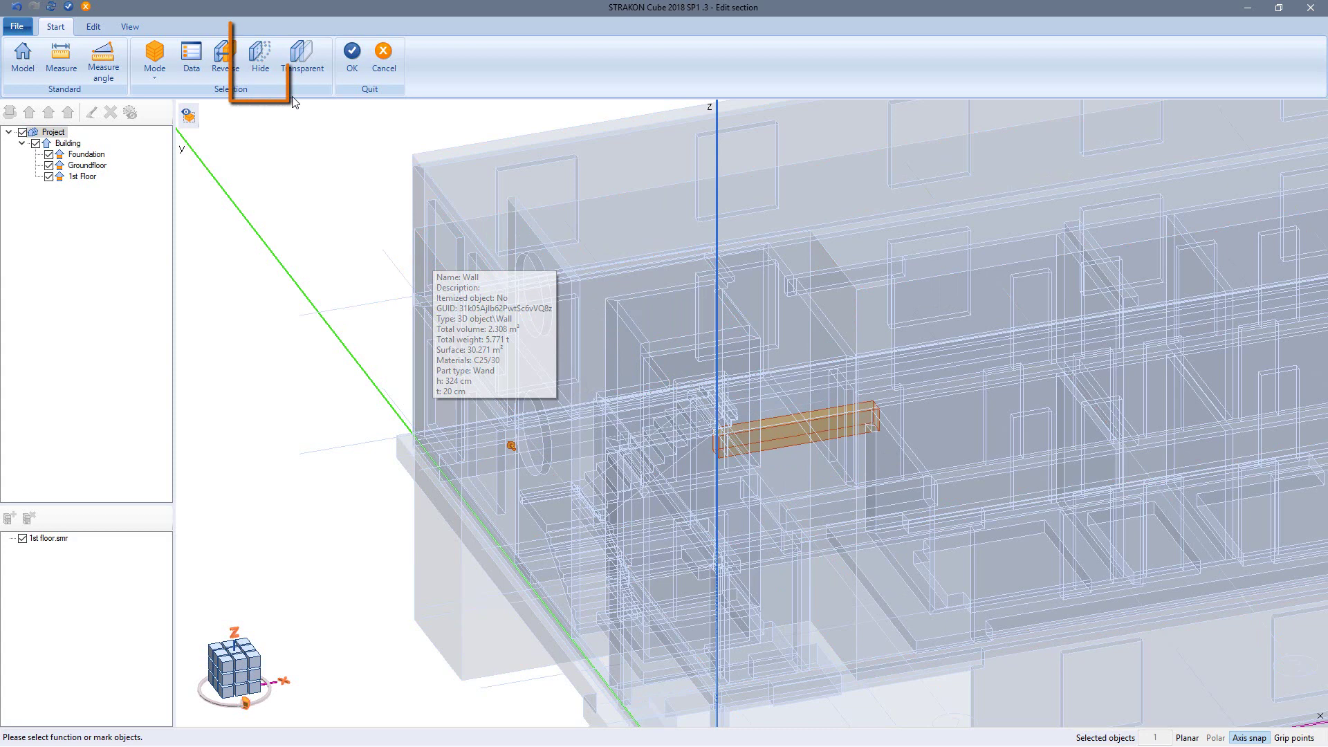
click(262, 69)
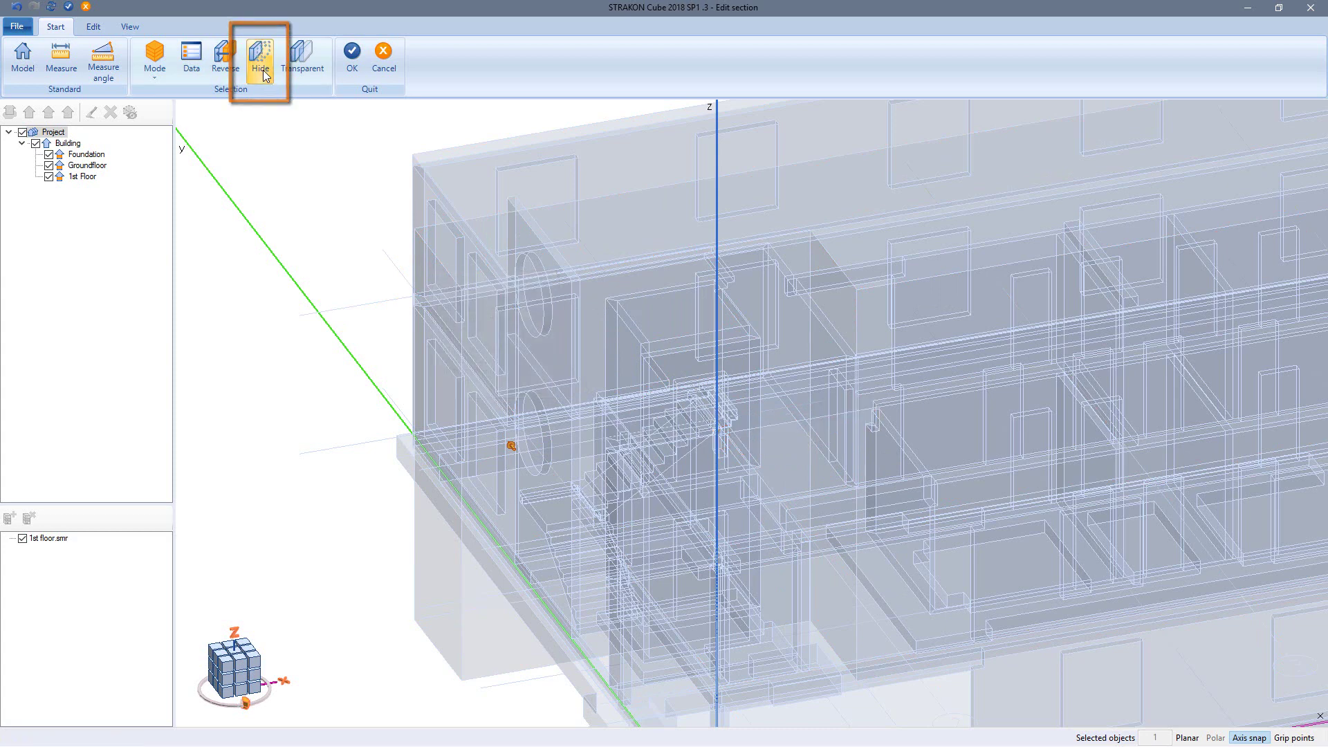
click(353, 69)
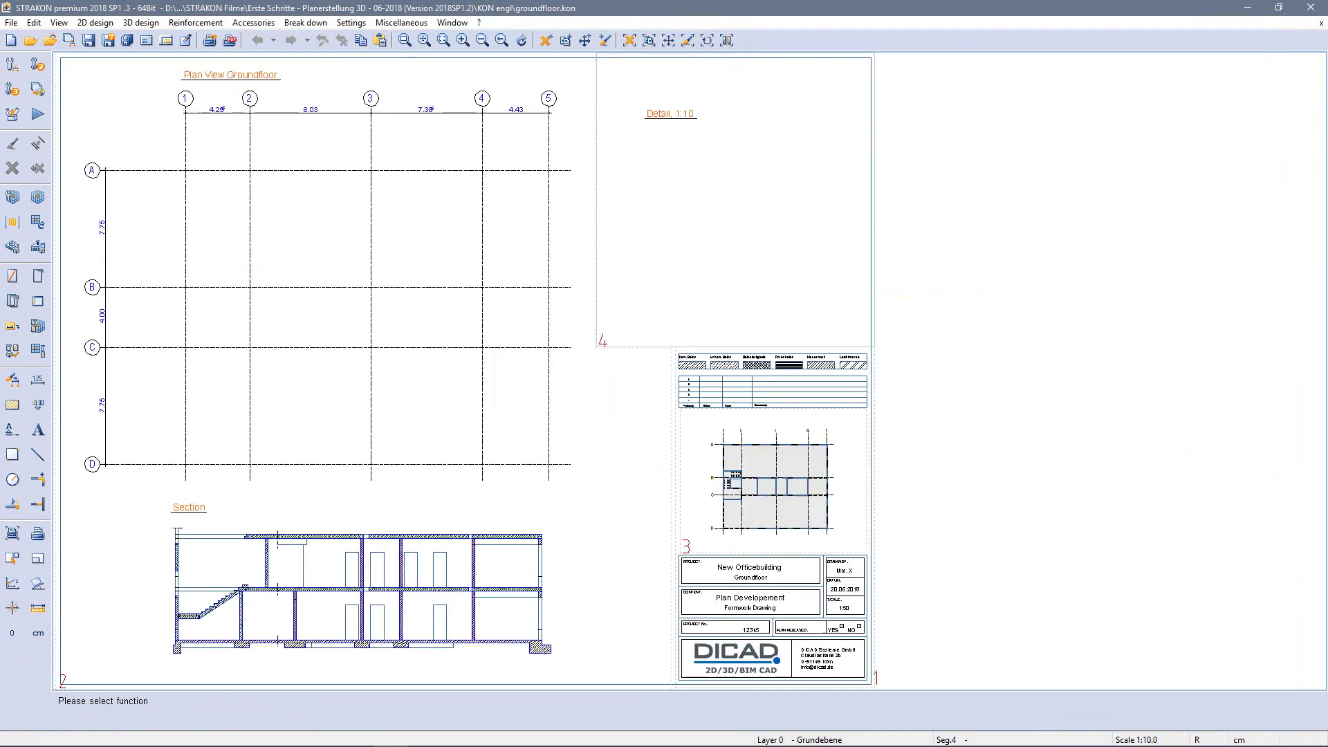
Launch STRAKON Cube from the formwork drawing to show the Foundation, Groundfloor and 1st Floor model
click(38, 199)
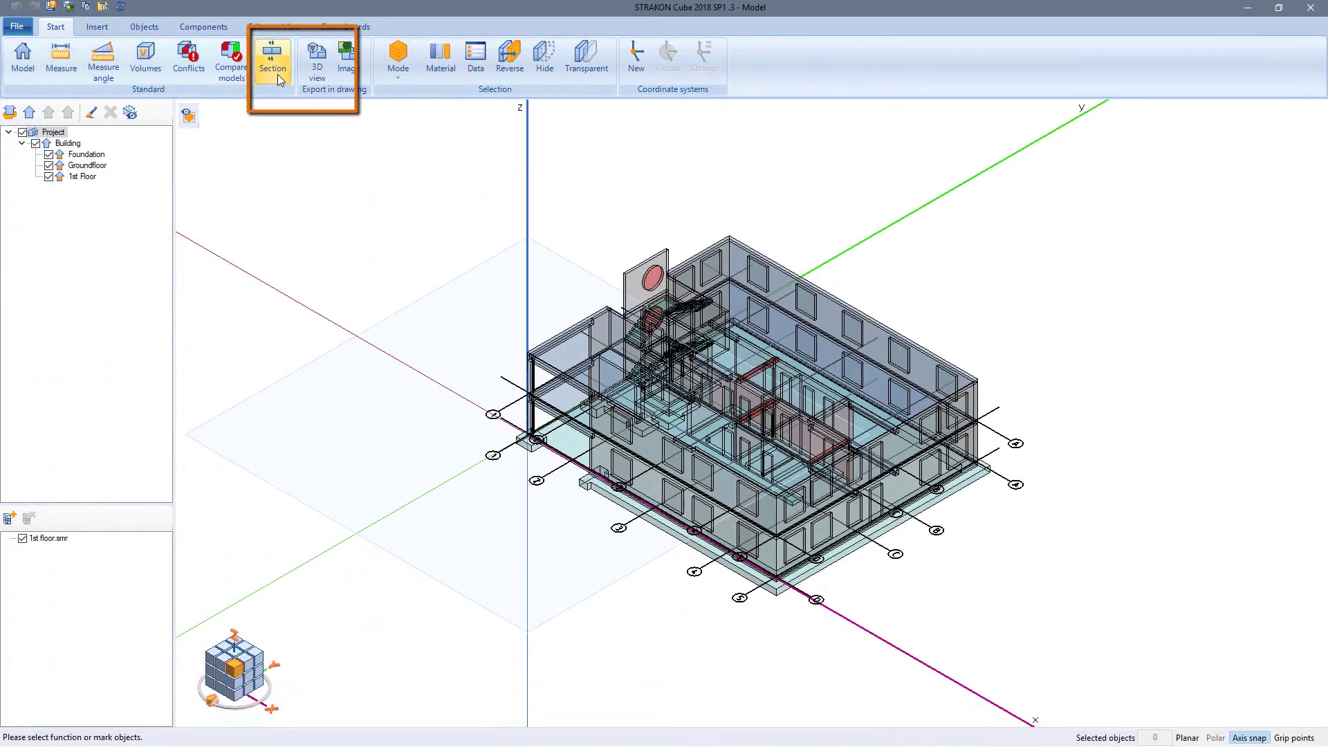
Draw a section line across the stair landing and set the cut depth
click(279, 79)
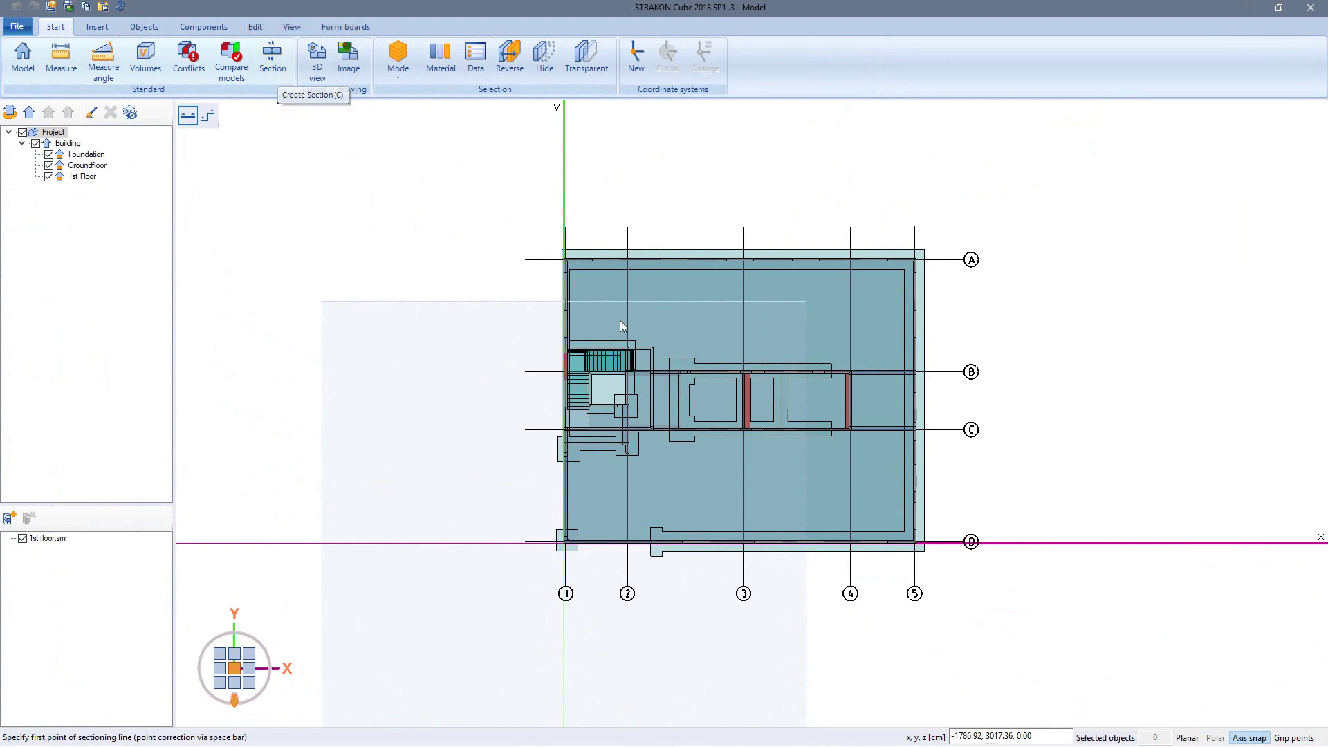
scroll(631, 365, up, 5)
scroll(631, 365, up, 2)
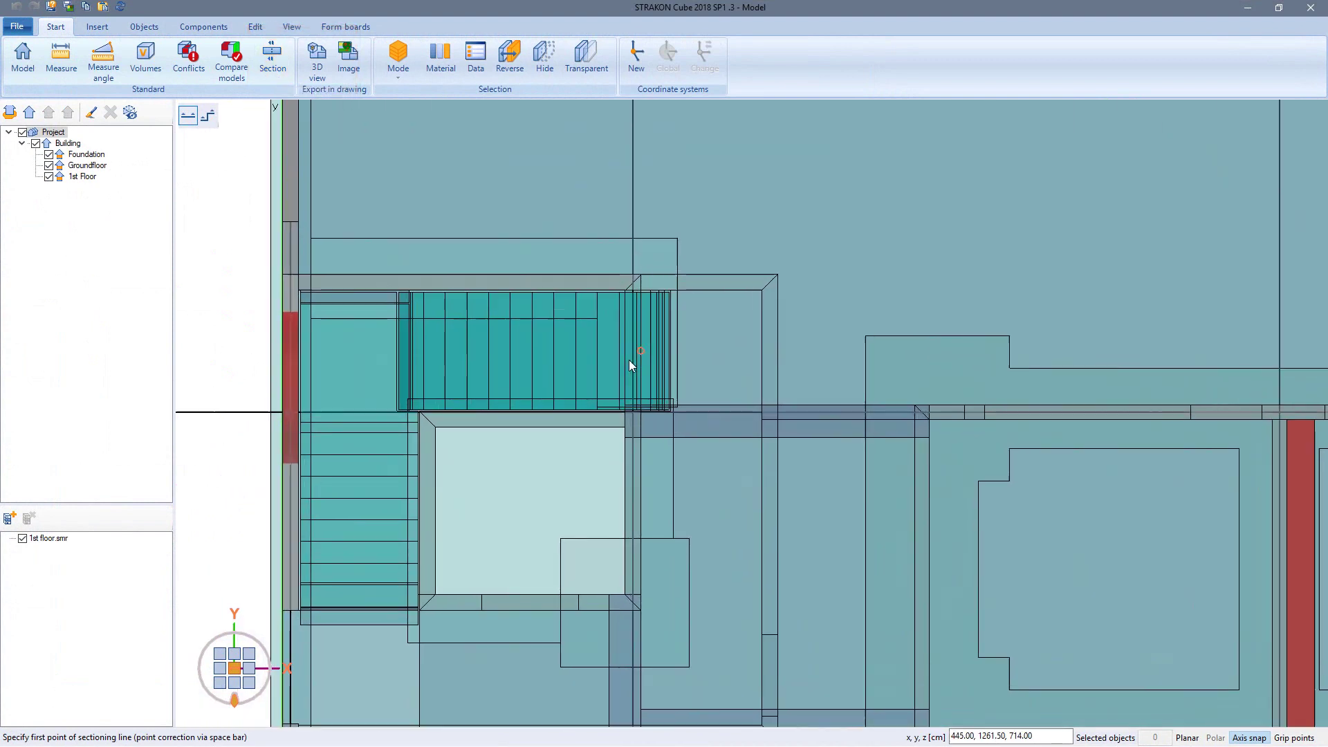
click(586, 351)
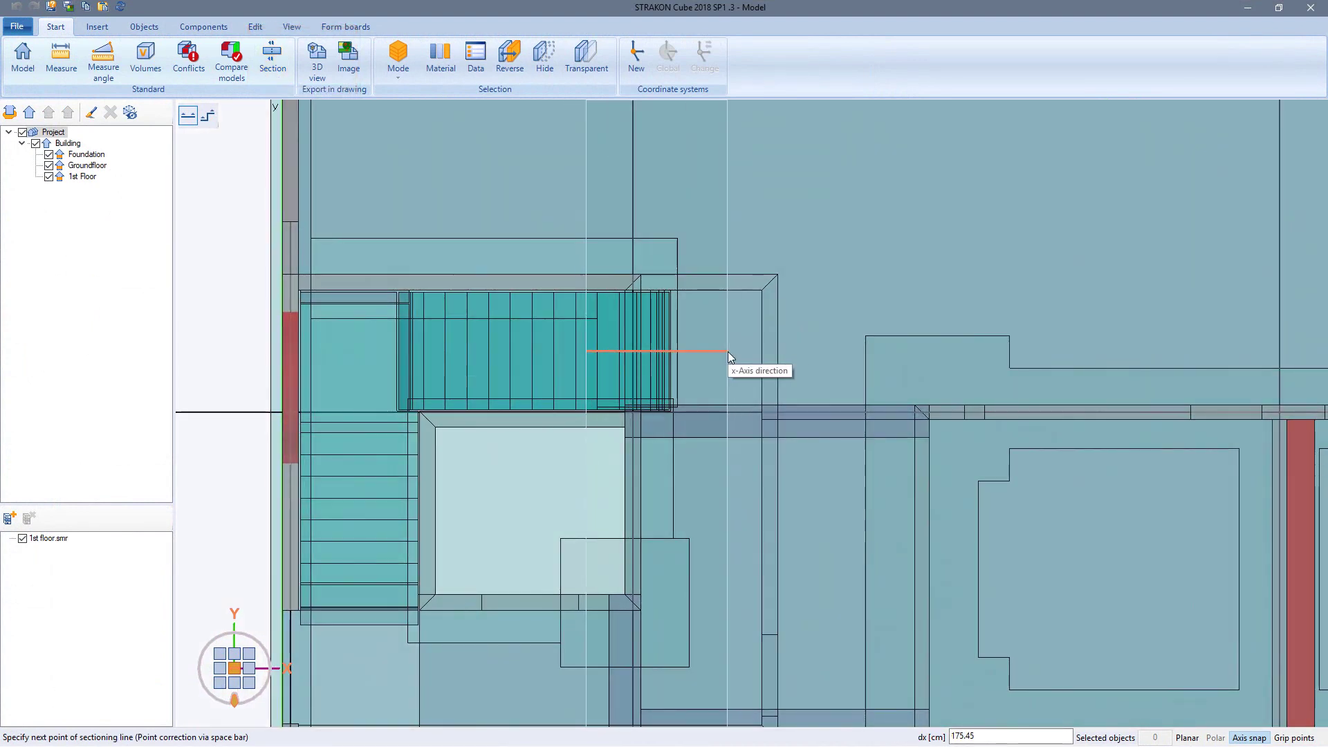
click(705, 351)
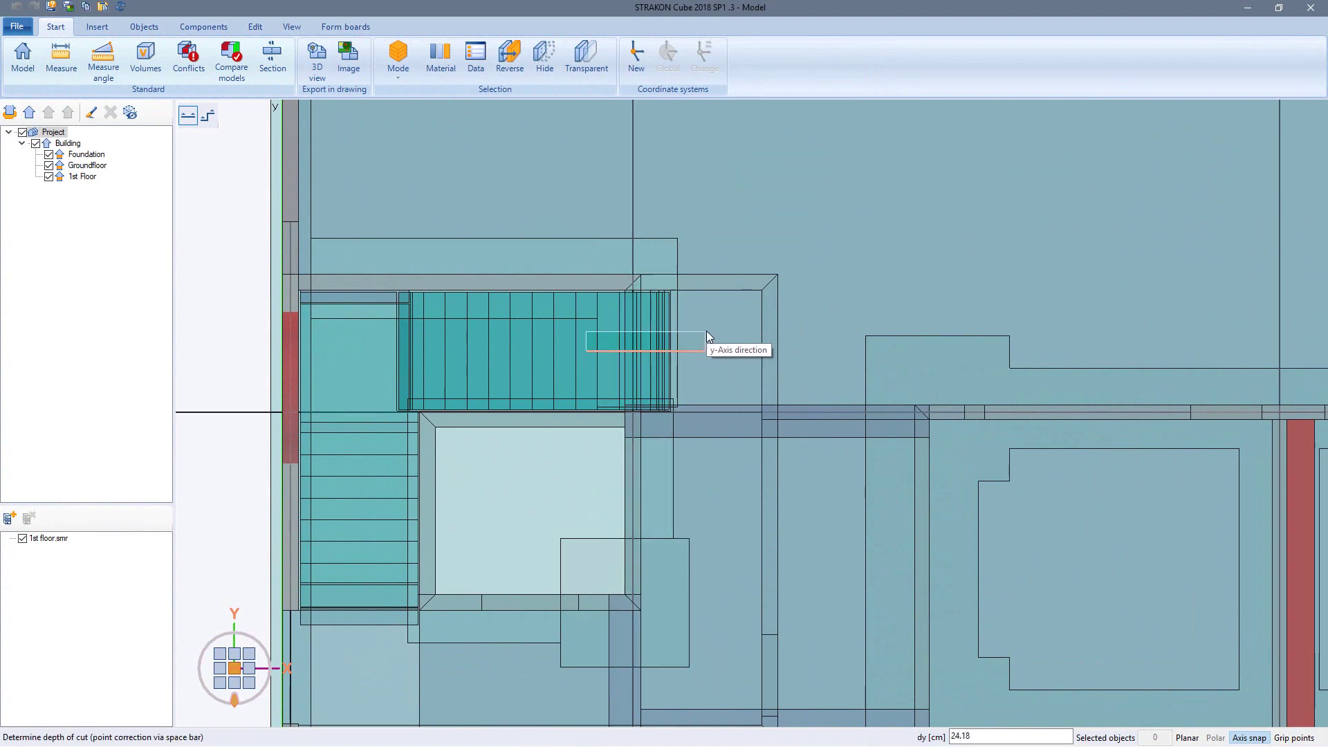
click(707, 331)
Bound the section from above the stair down to the wall and place it as a 3D view in Detail 1:10
scroll(707, 337, down, 2)
middle_drag(750, 418, 711, 193)
click(560, 251)
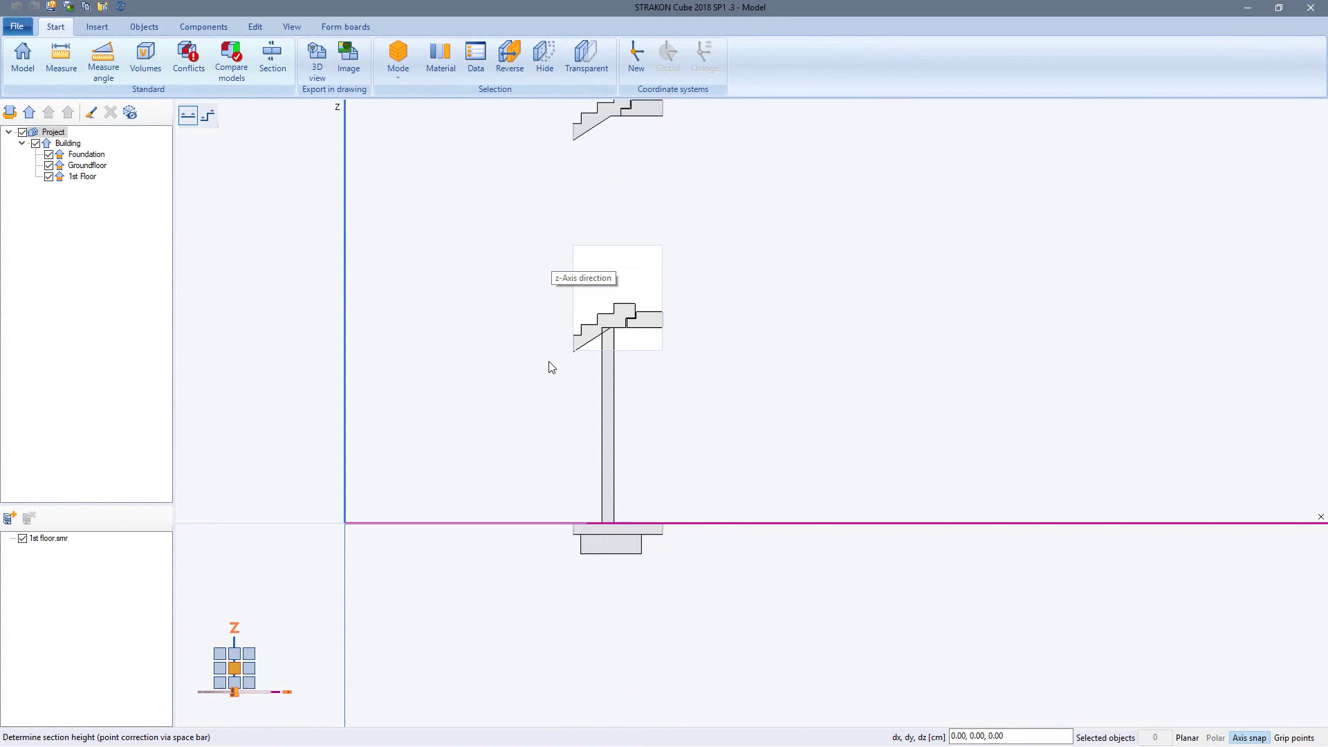
click(551, 385)
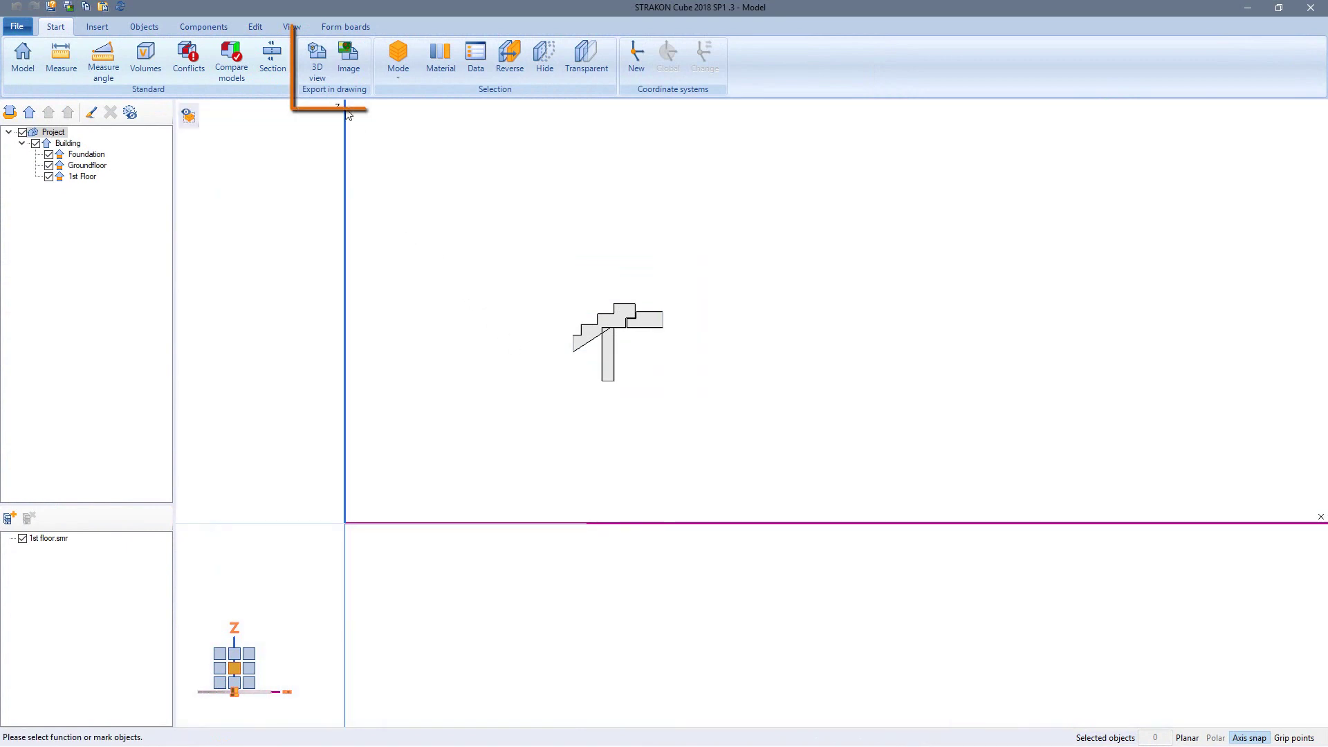
click(317, 66)
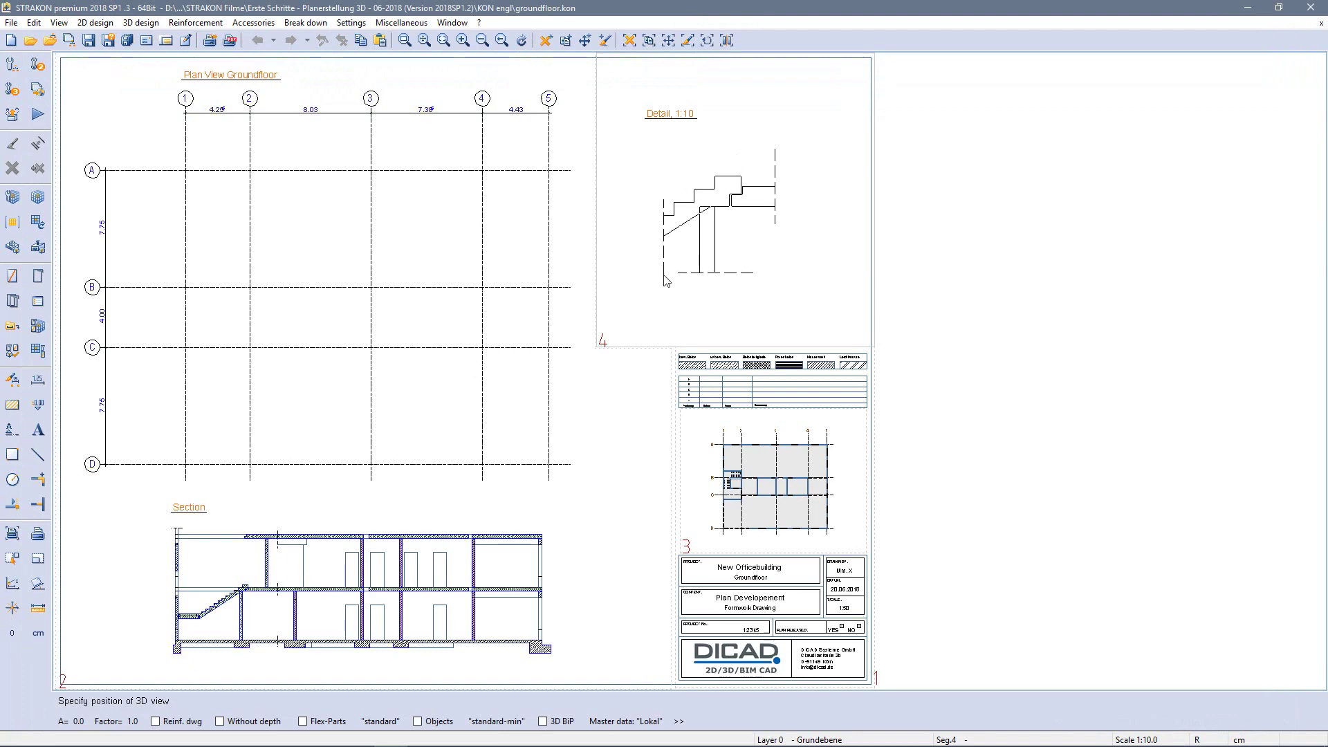
click(665, 279)
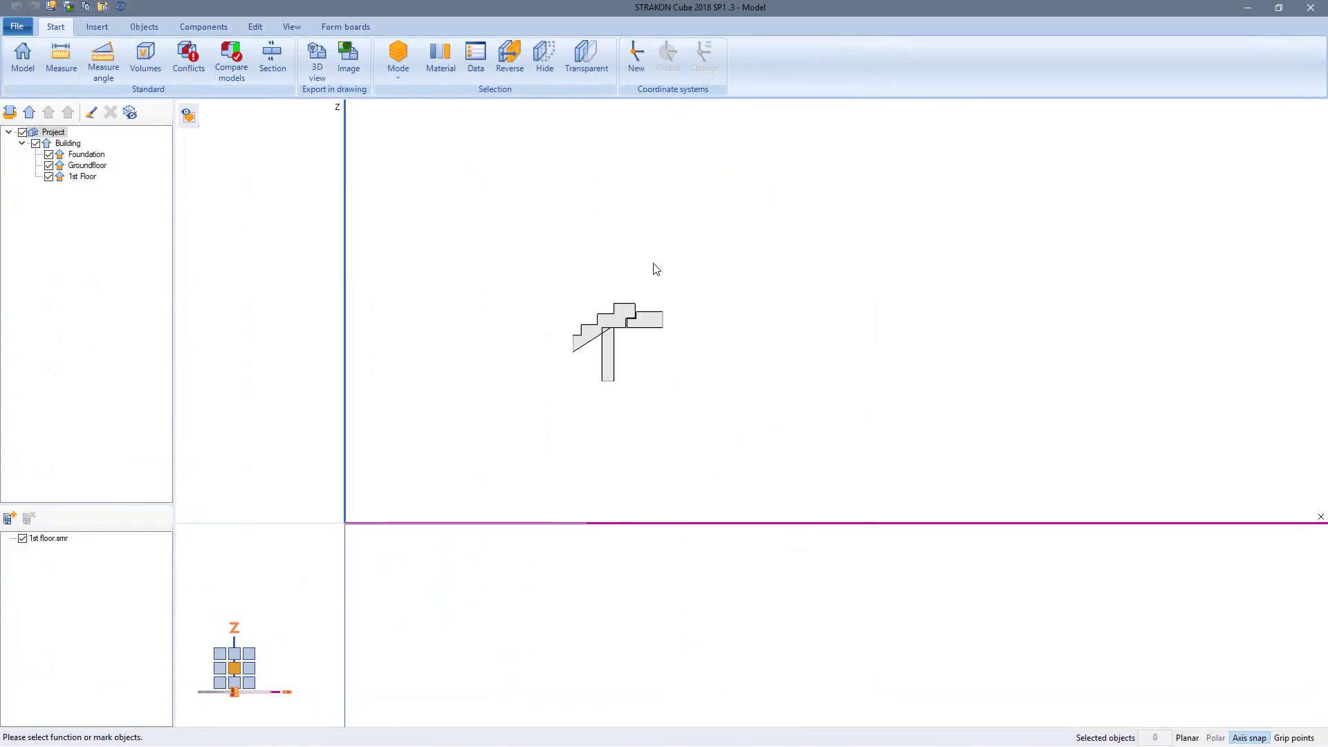
Restore the whole building in front elevation and cut a horizontal section through the floor
click(31, 61)
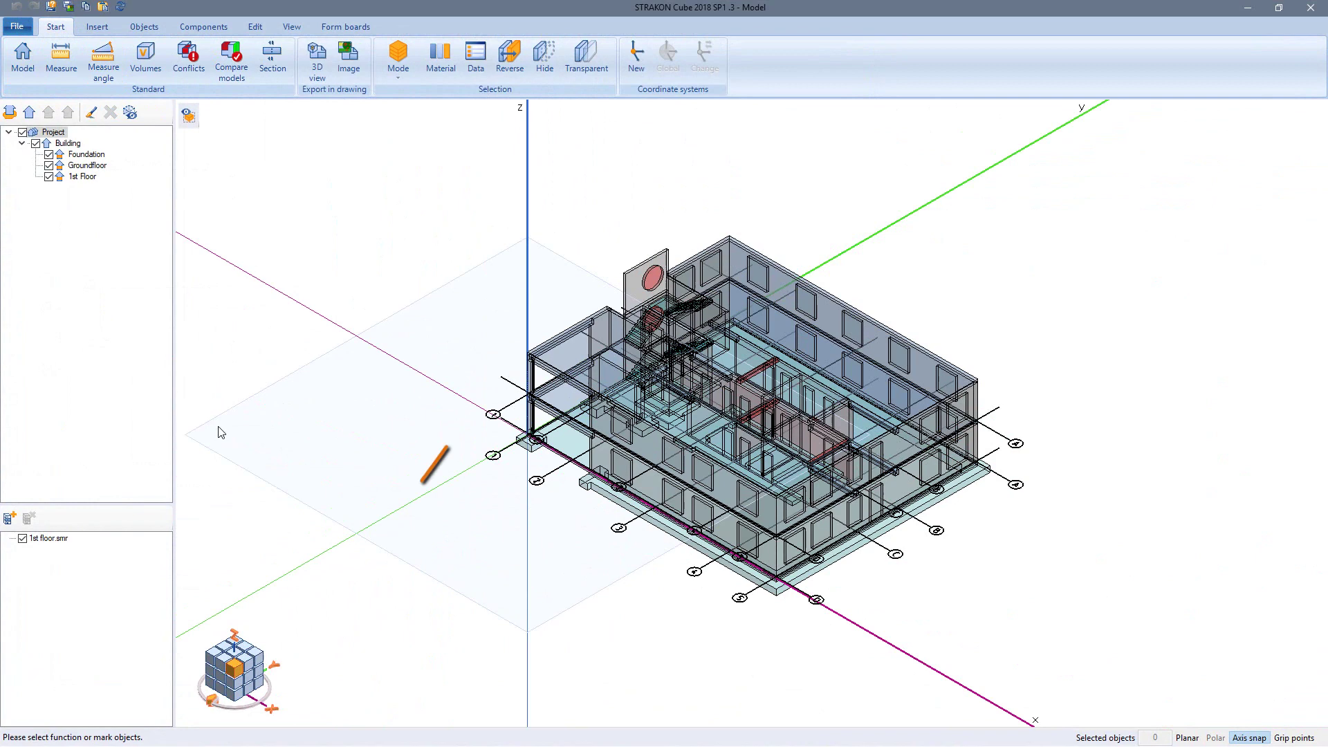
click(220, 683)
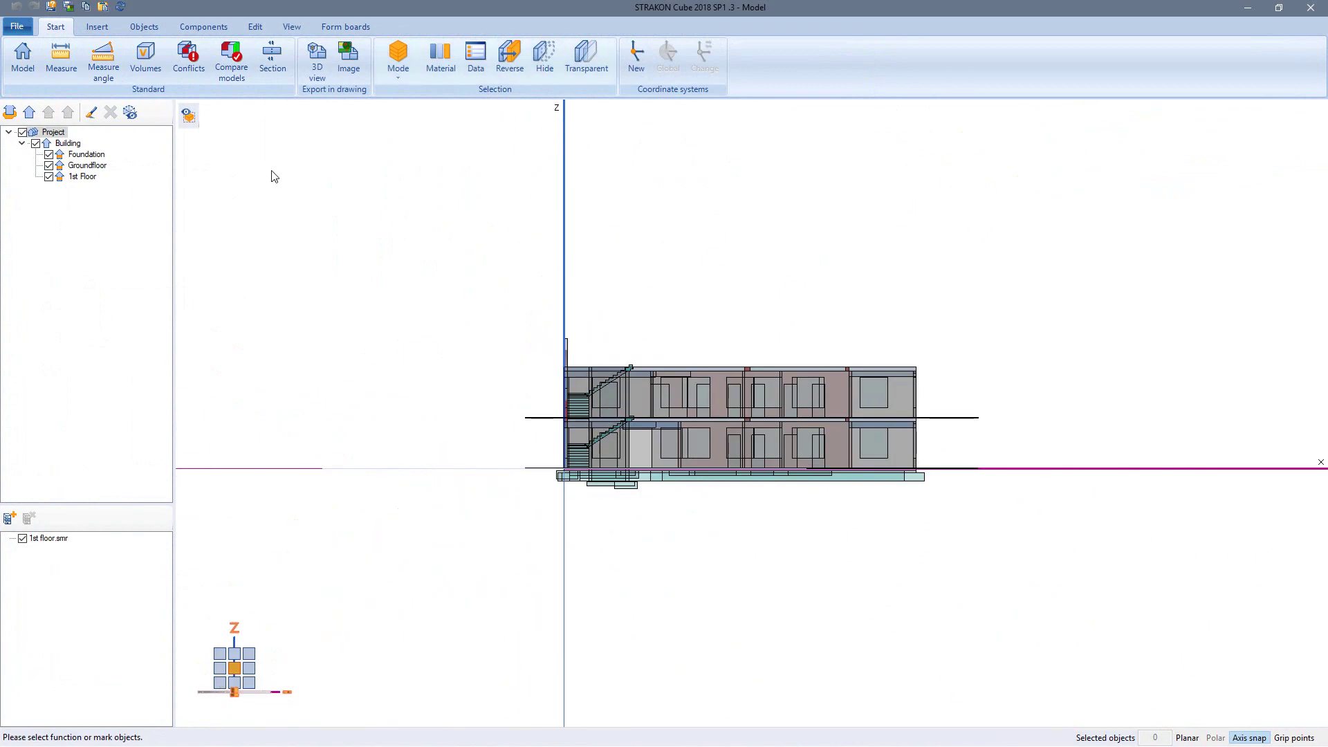
click(276, 74)
scroll(937, 431, up, 2)
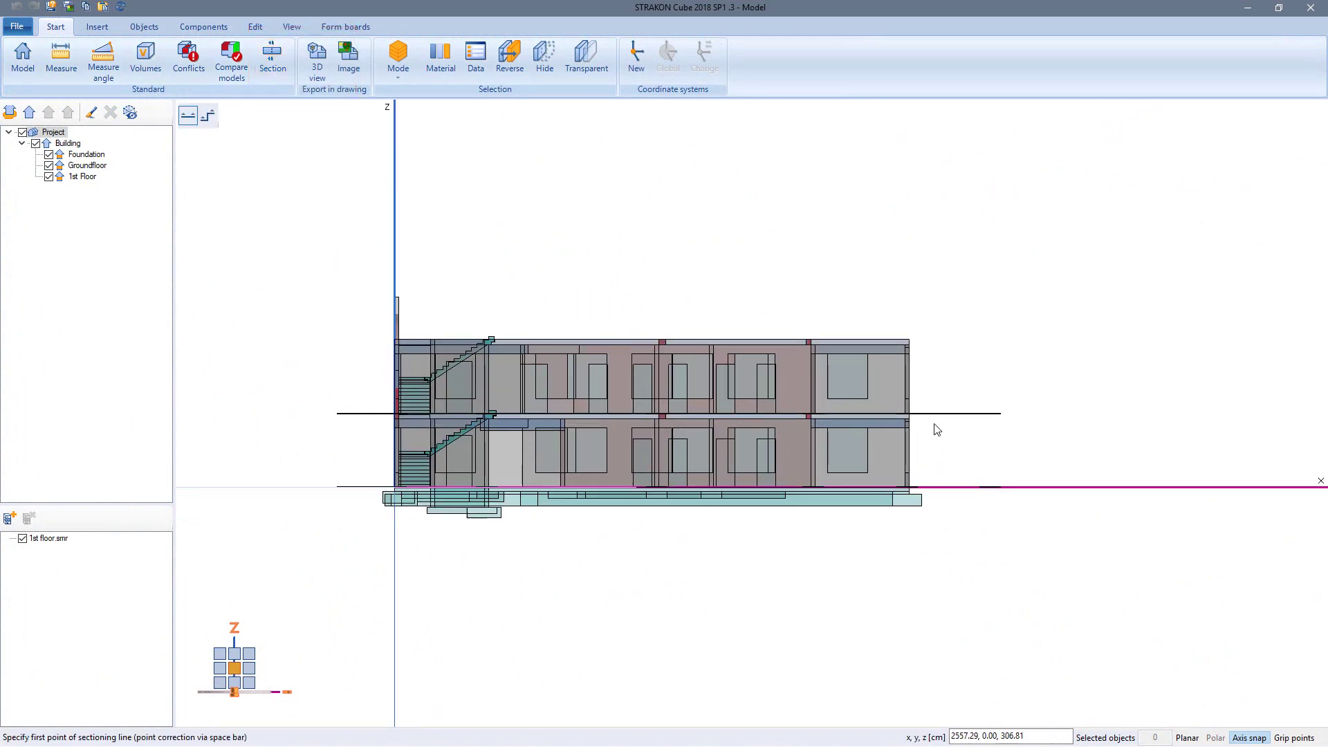
scroll(934, 428, up, 4)
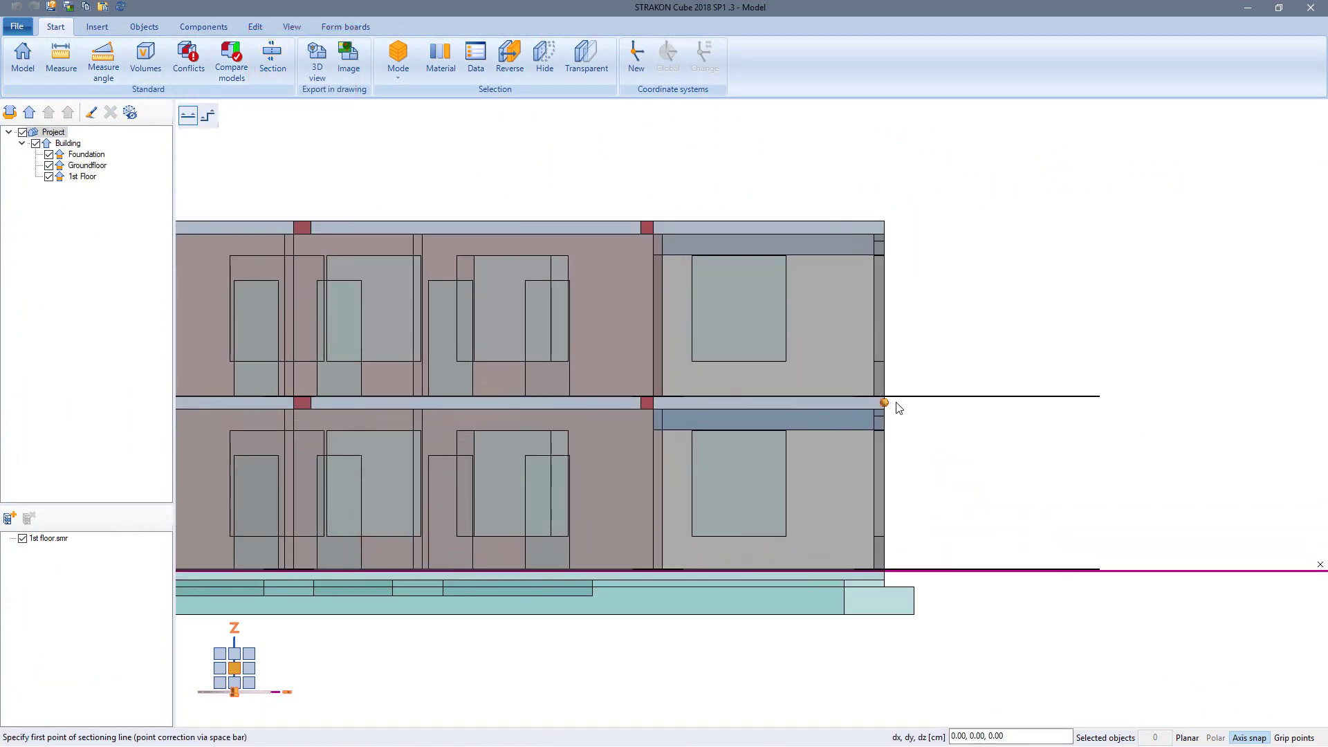
click(935, 411)
scroll(935, 411, down, 2)
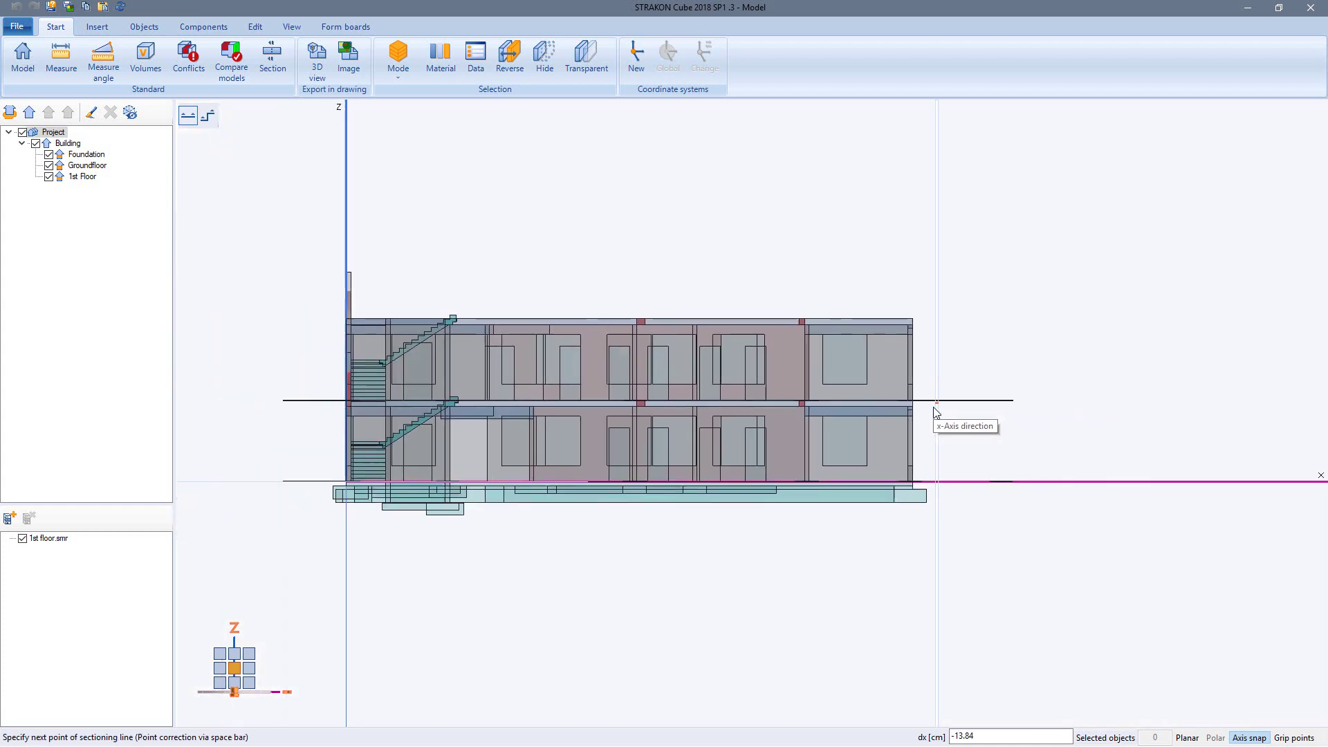
click(328, 411)
click(430, 453)
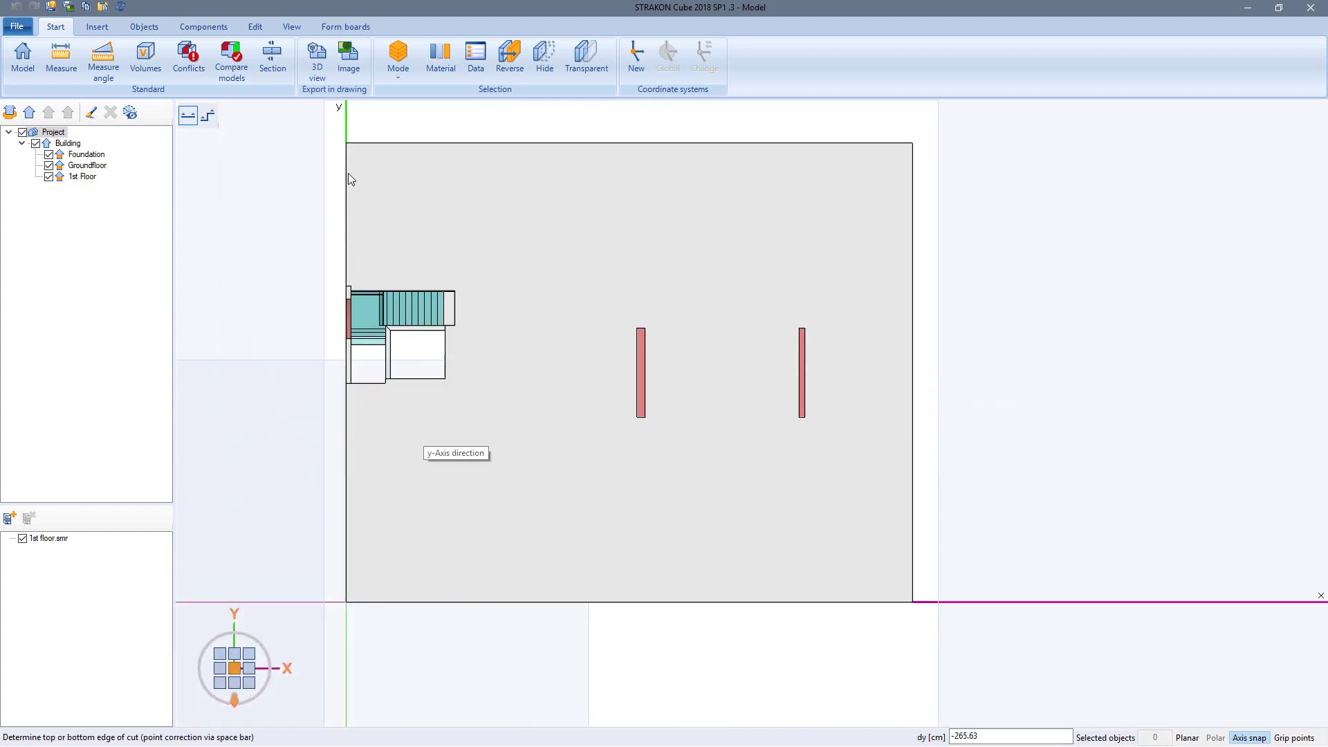
click(321, 128)
click(307, 617)
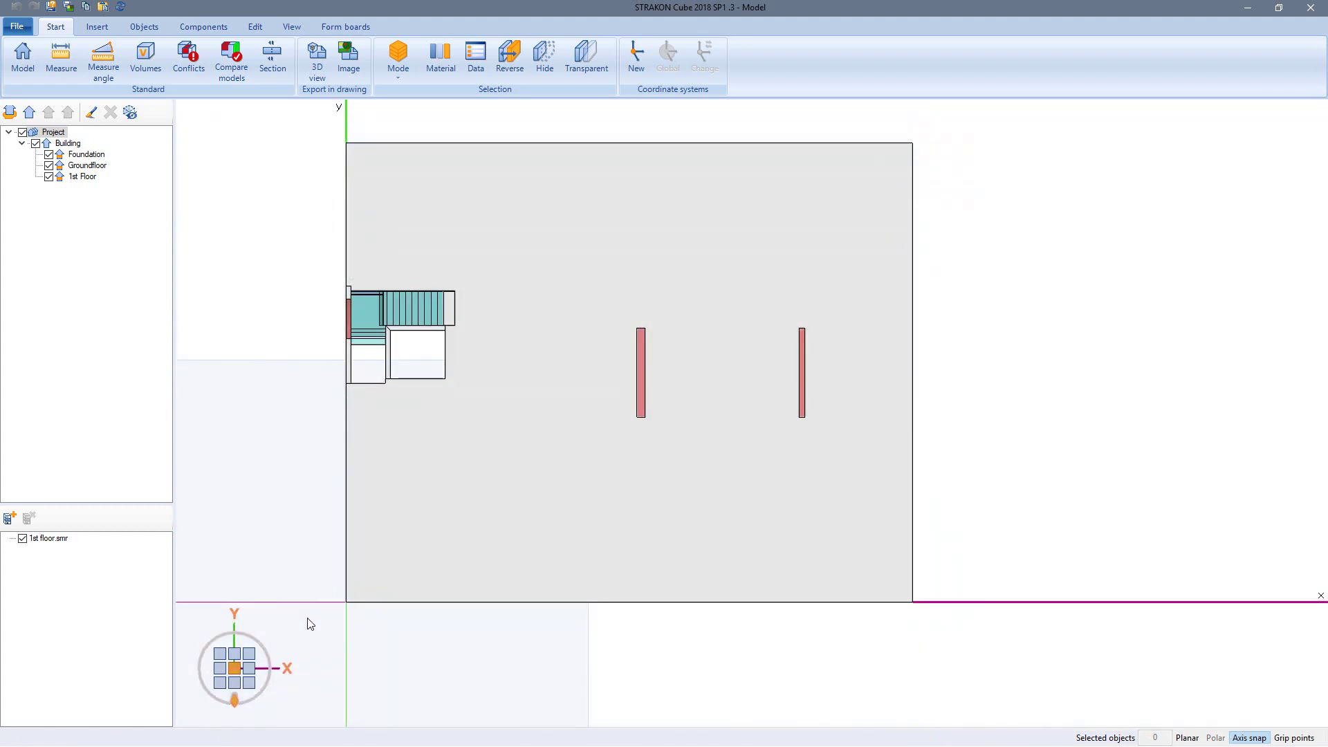
Hide the stair landing and stair flight within the section
click(380, 330)
click(408, 306)
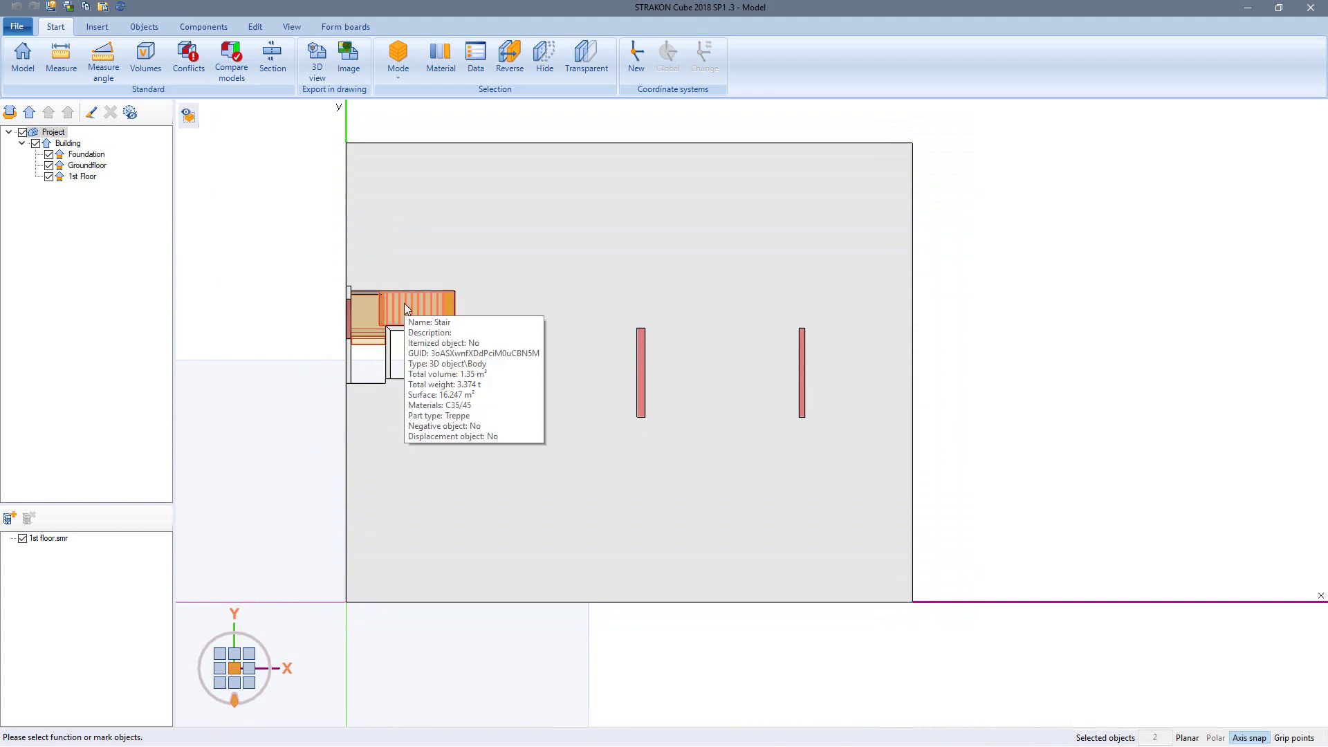
click(544, 72)
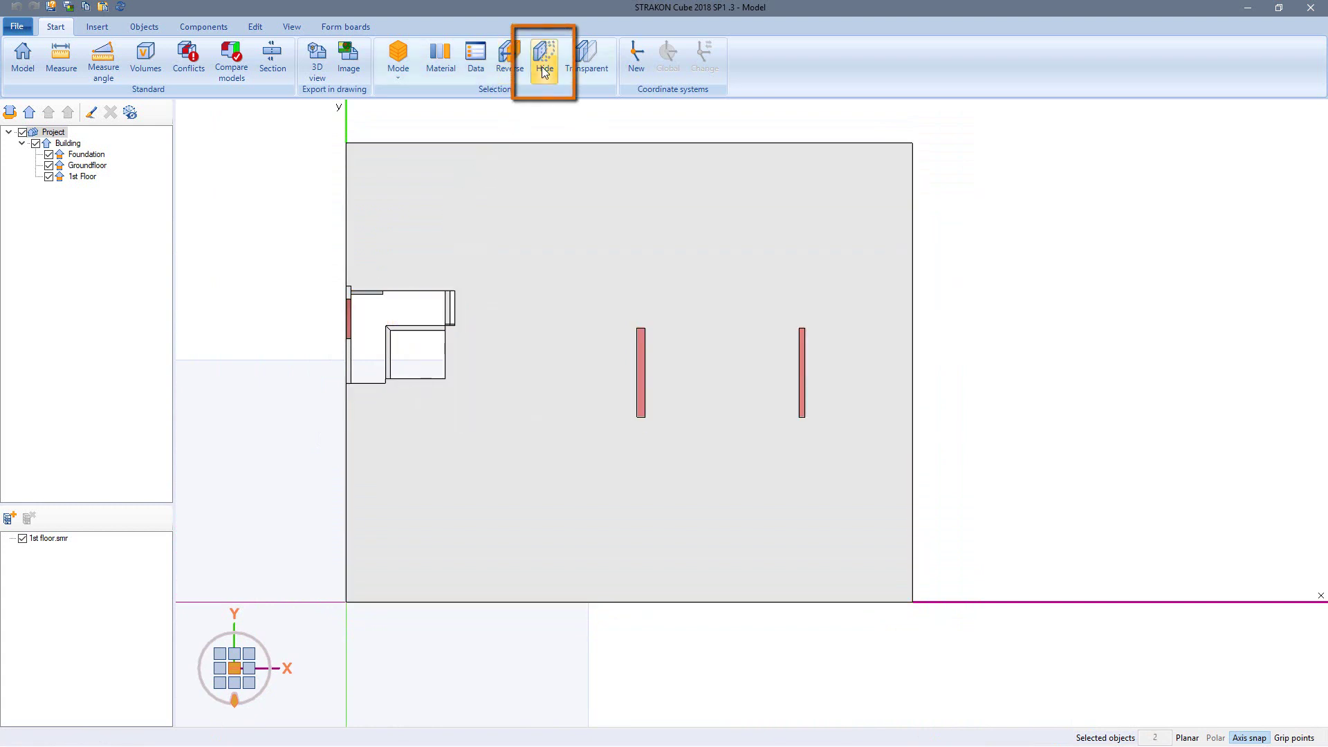
Place the section as an engineer's-view plan with offset -10,-10 on the groundfloor sheet, then close Cube
click(316, 70)
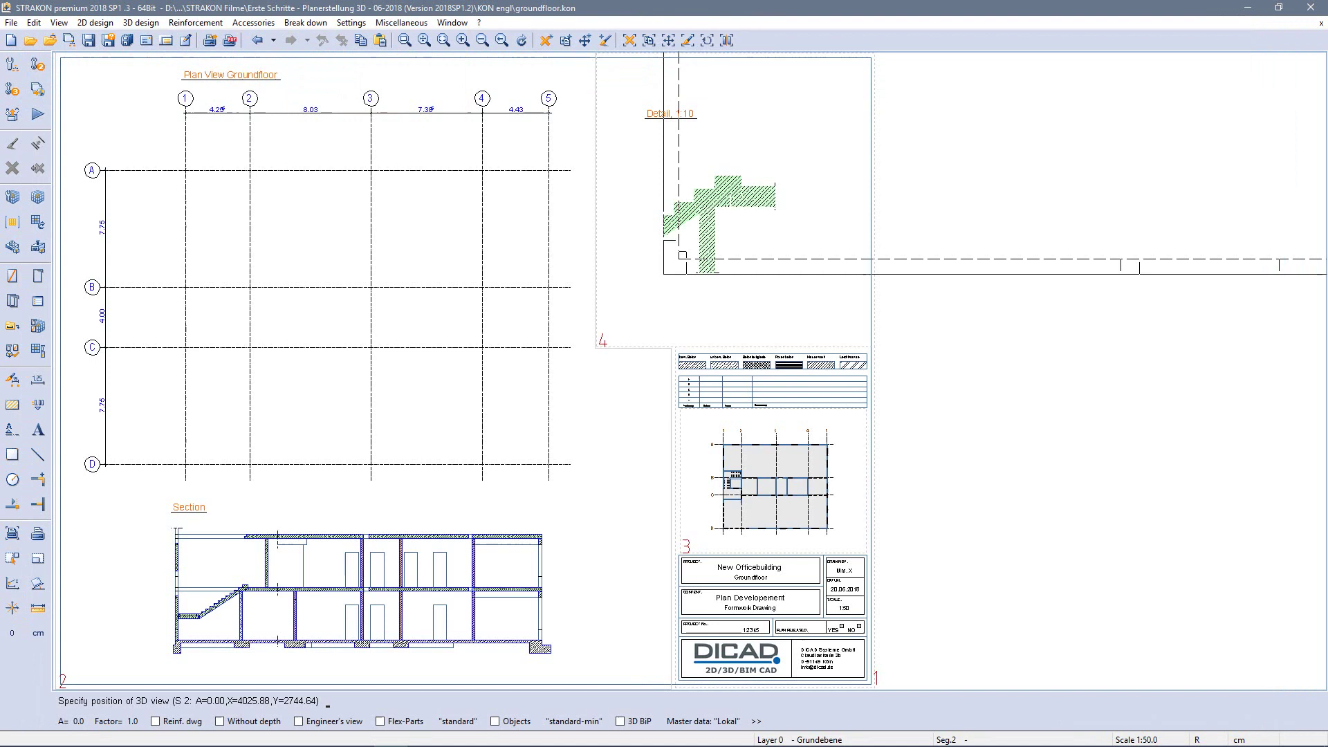
click(320, 724)
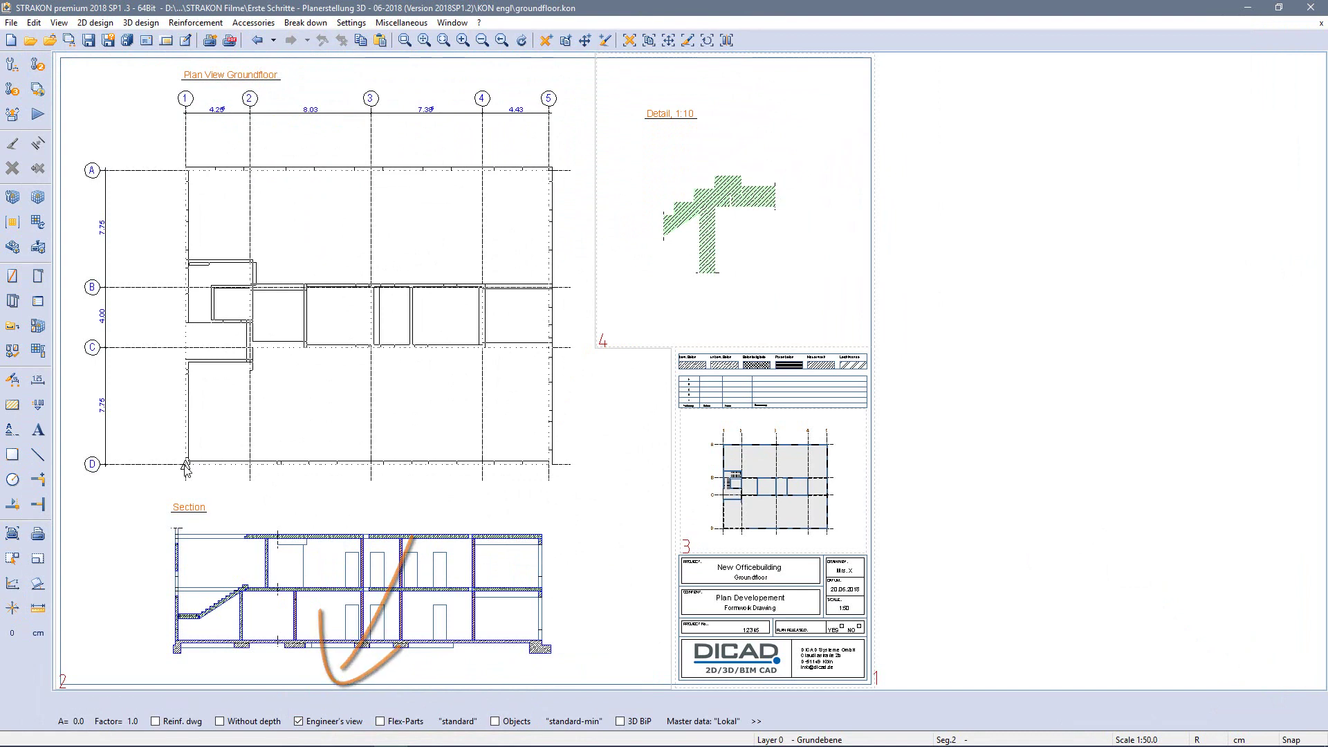
key(Return)
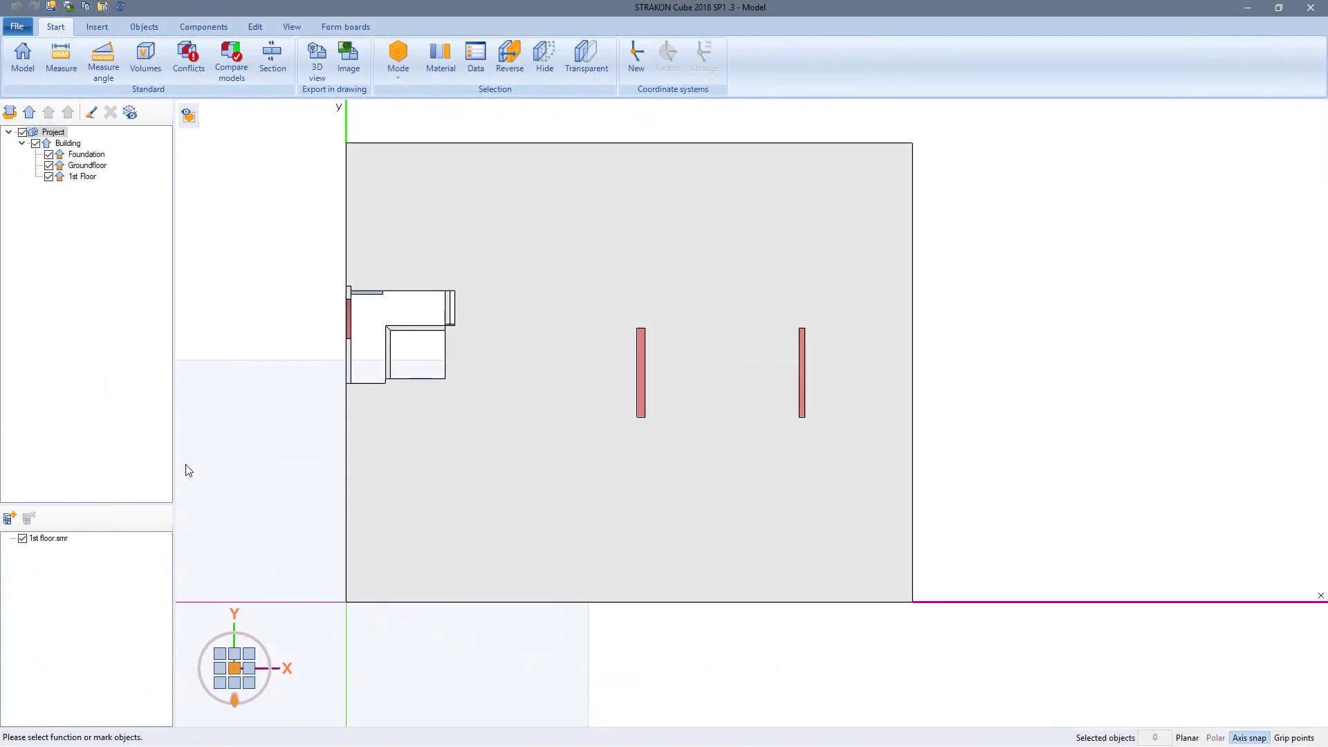
click(1311, 7)
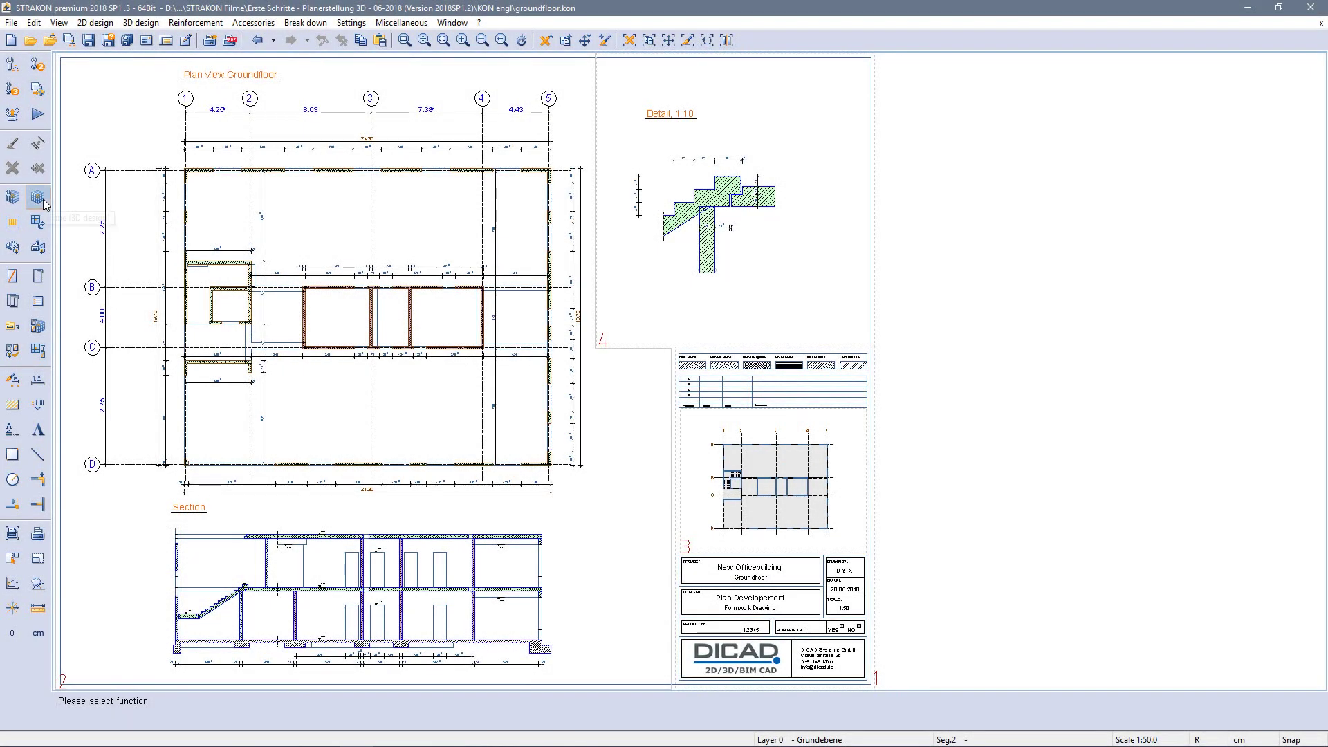
Reopen the model in Cube and hide the upper slabs to look into the floor
click(38, 199)
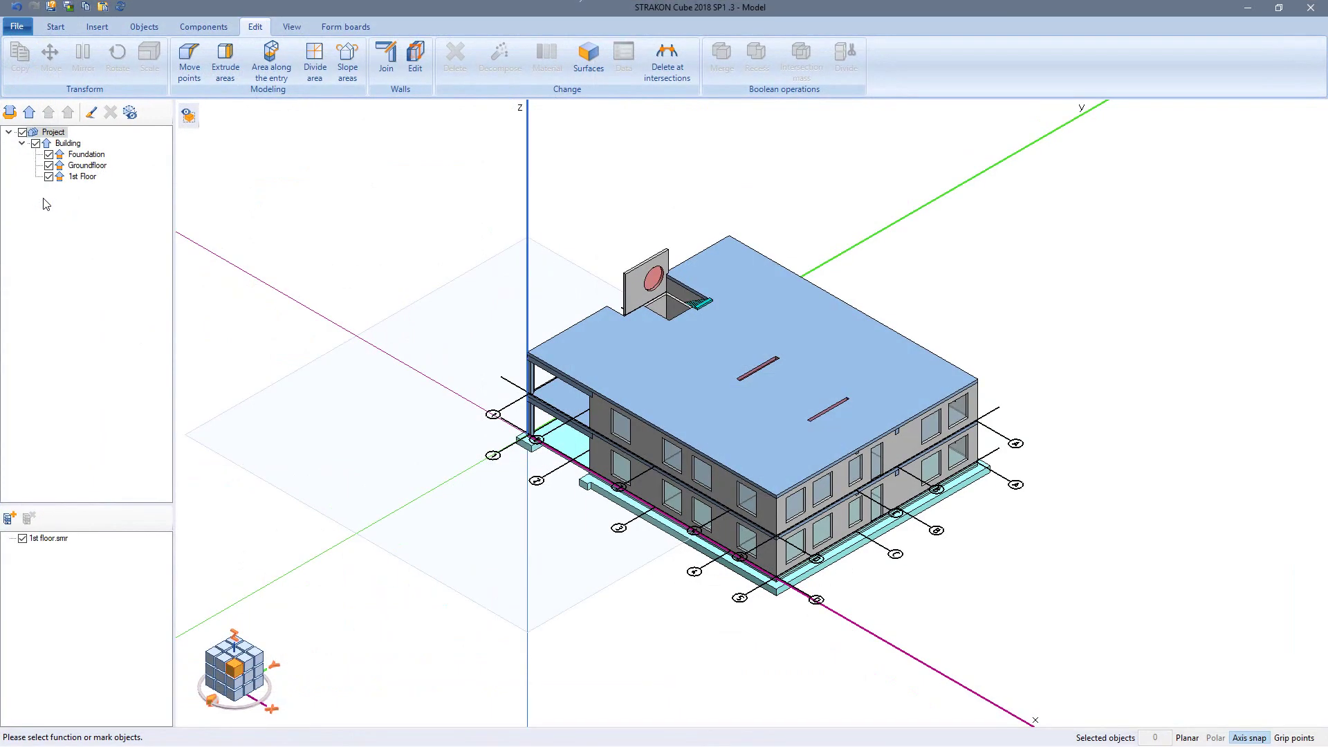
click(720, 405)
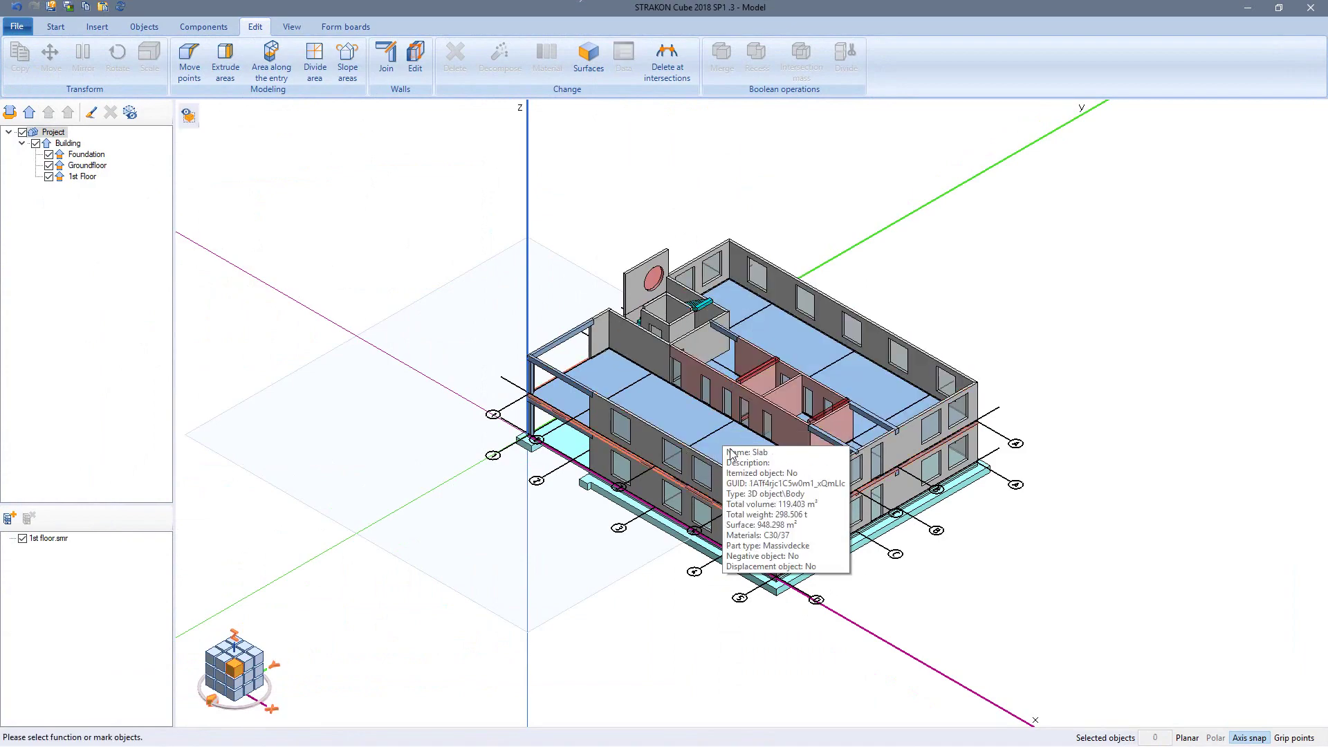
click(729, 448)
key(Delete)
middle_drag(791, 439, 683, 446)
scroll(812, 537, up, 4)
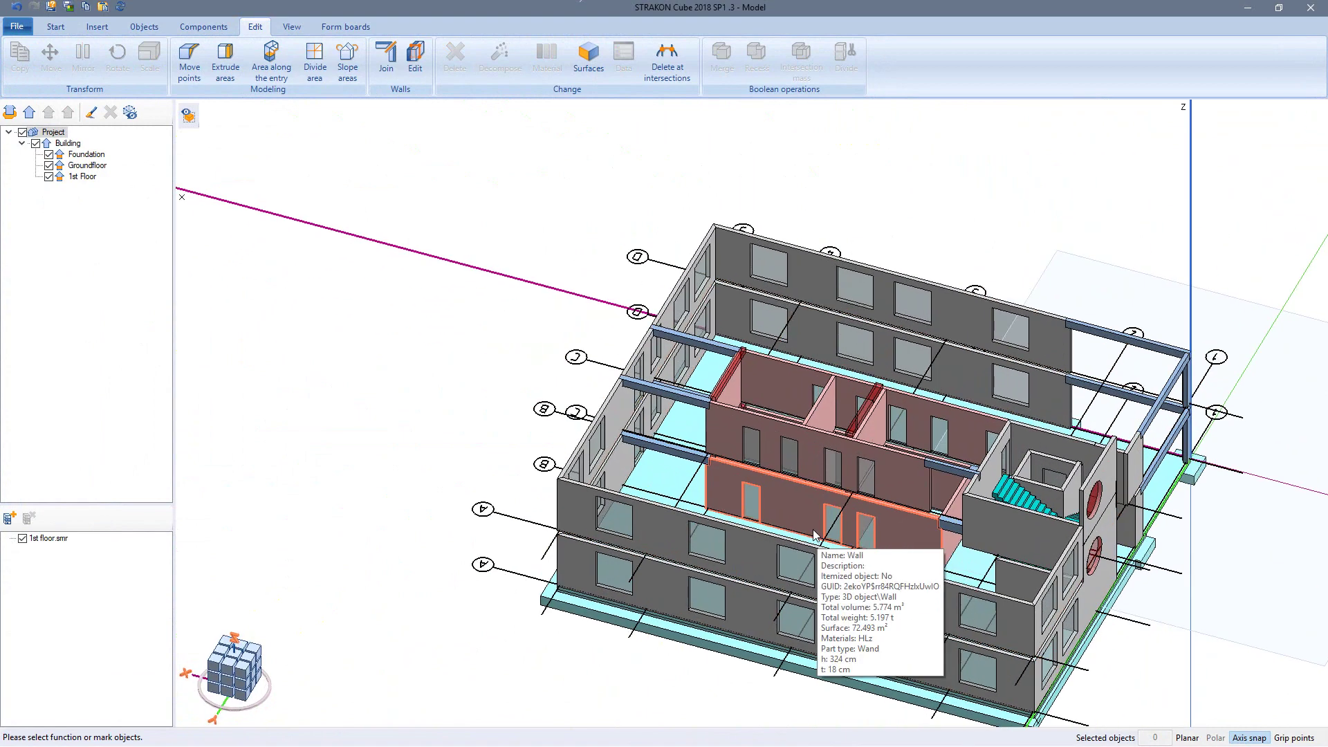
Move the interior wall's door opening 194 cm further along the wall
click(743, 492)
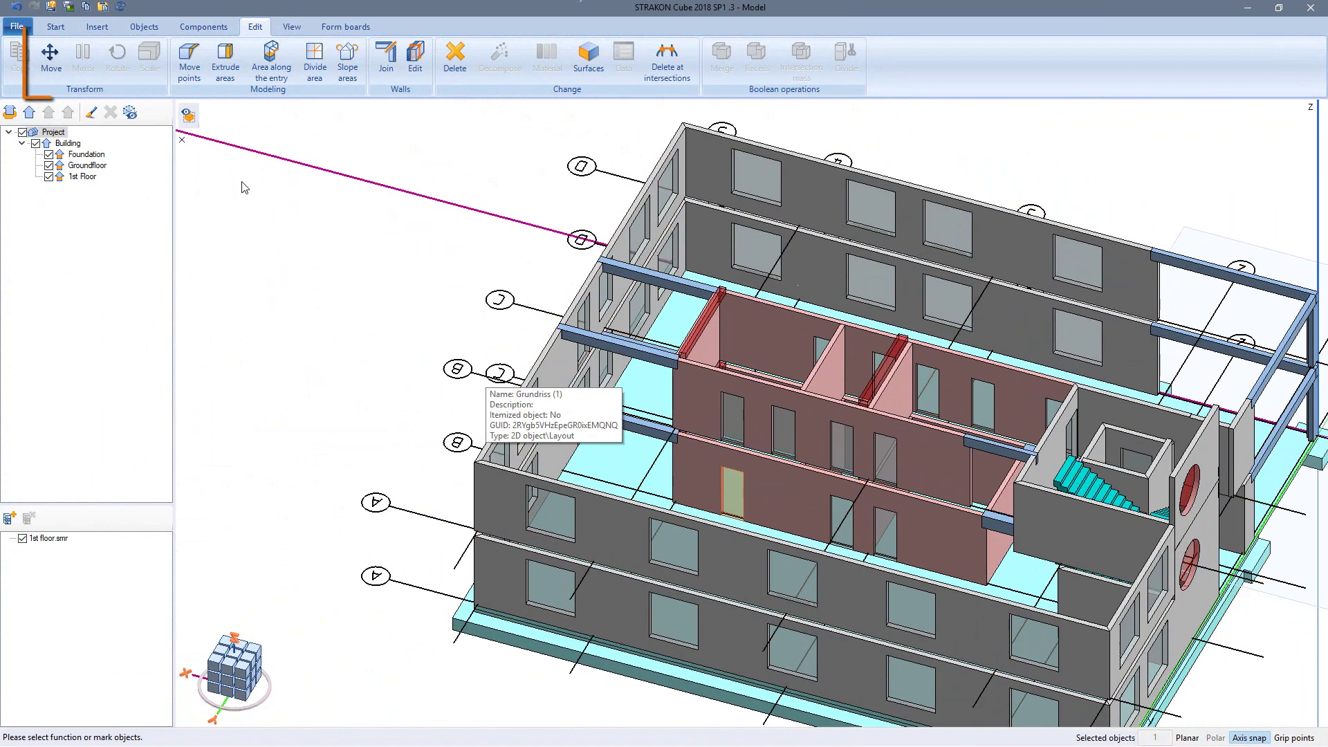
click(50, 55)
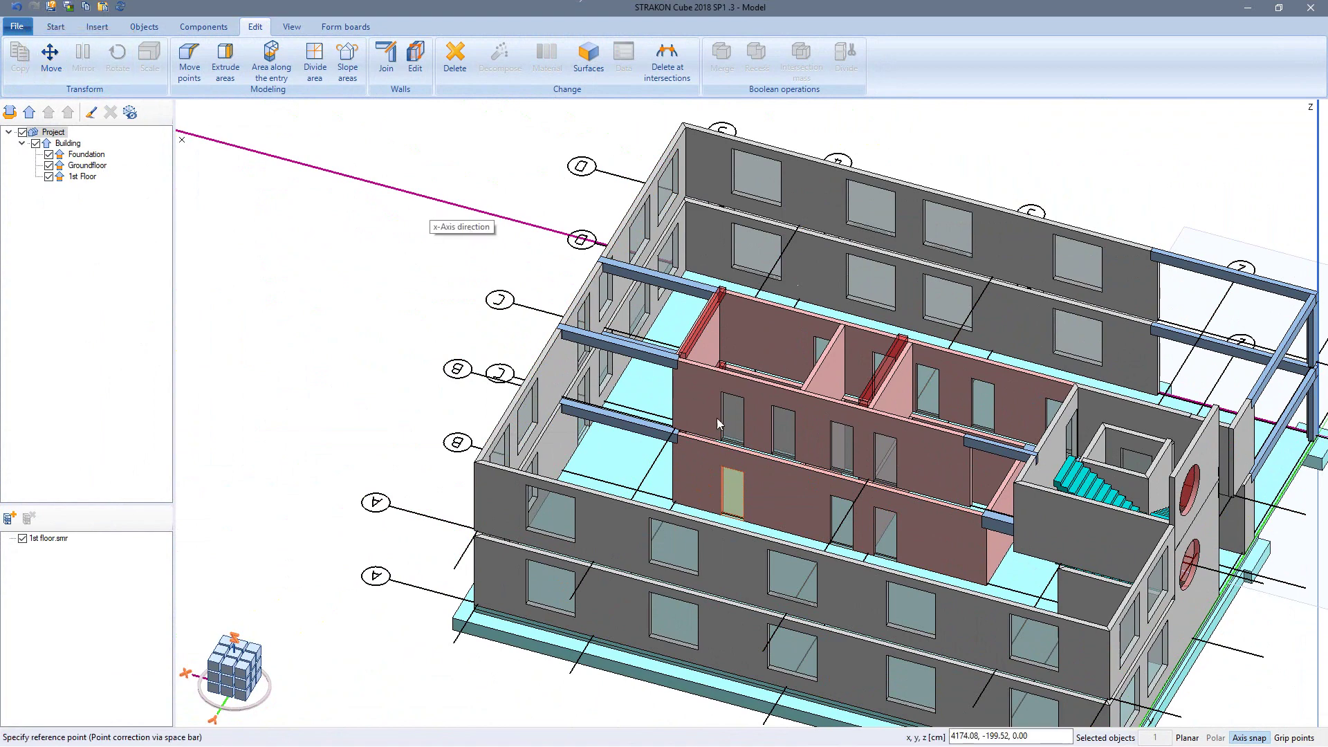
click(742, 474)
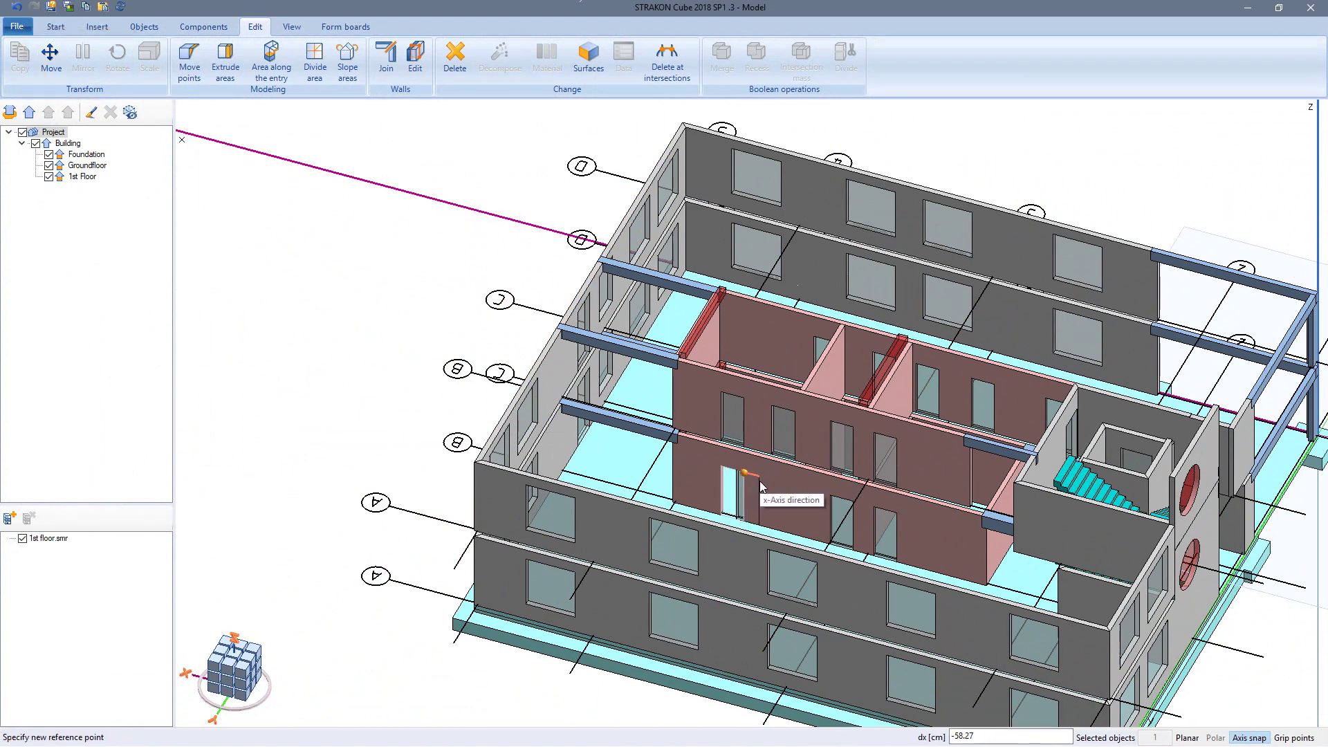
click(797, 467)
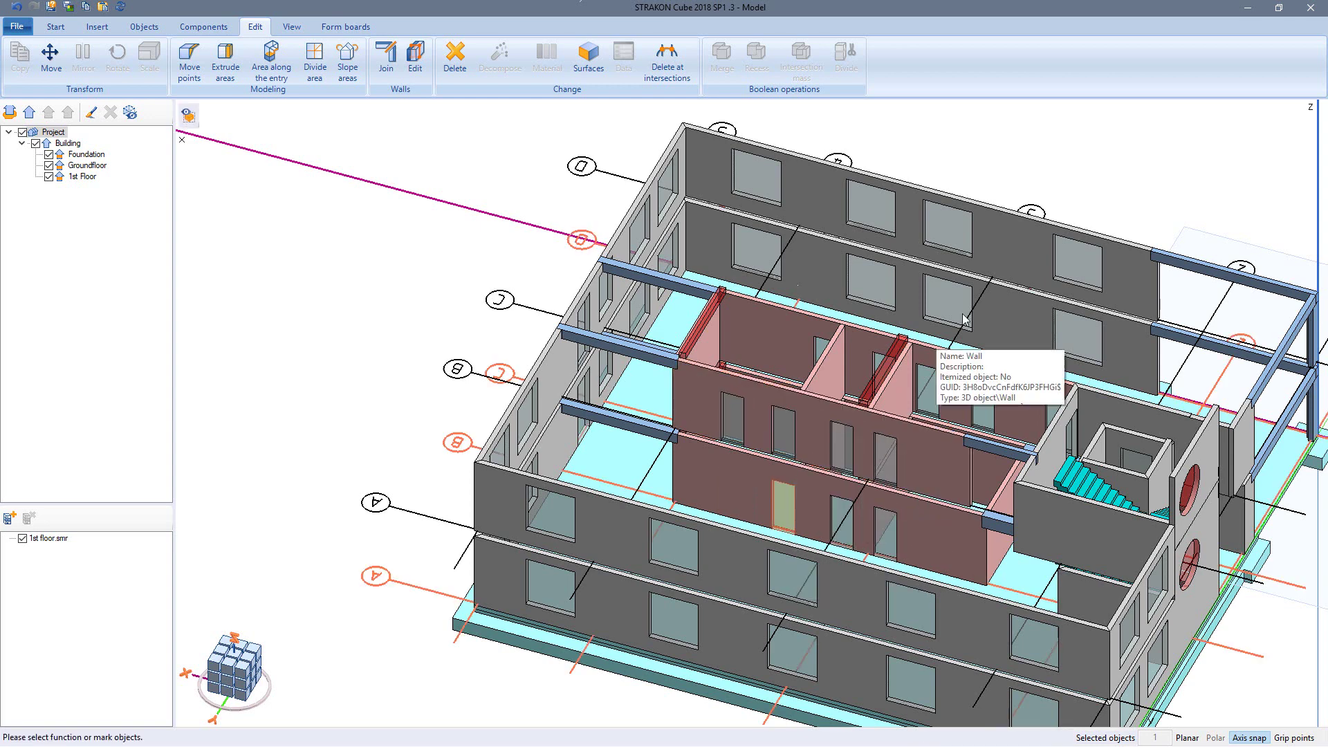
click(1067, 175)
scroll(1067, 175, down, 3)
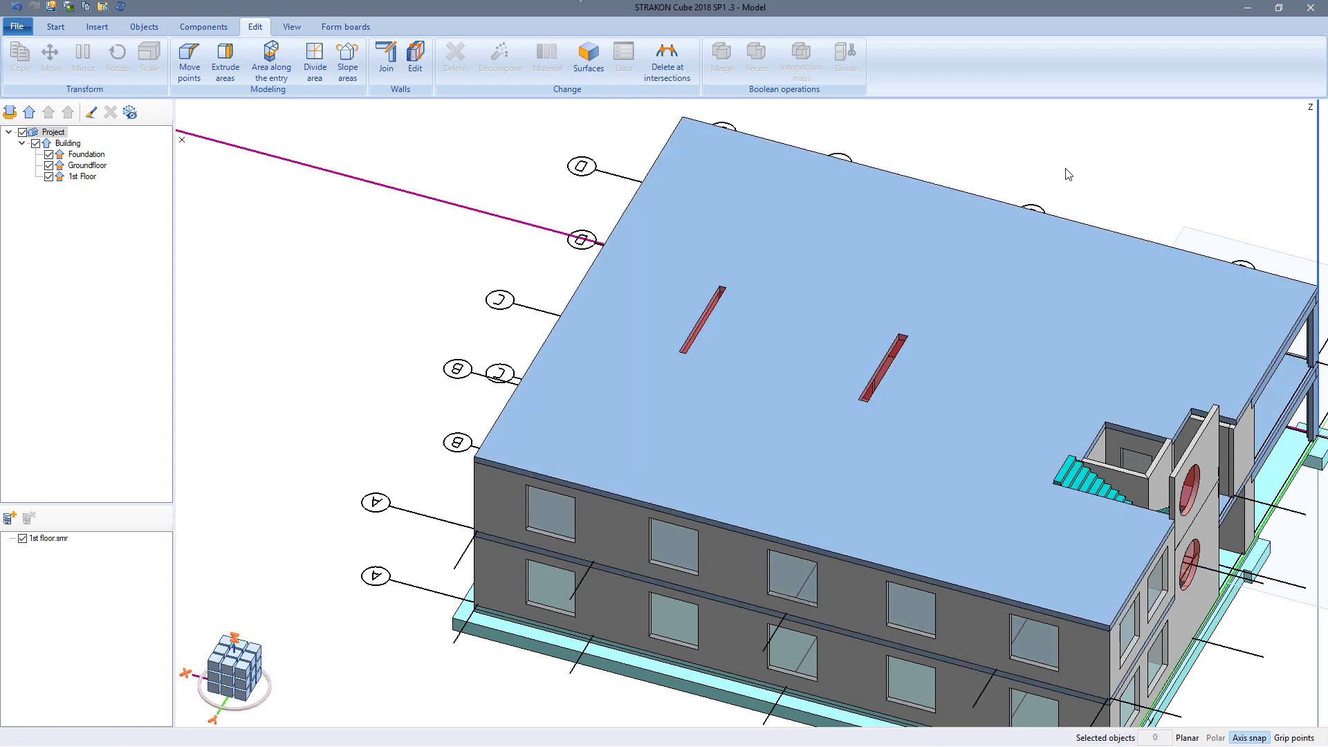
middle_drag(1068, 174, 1022, 182)
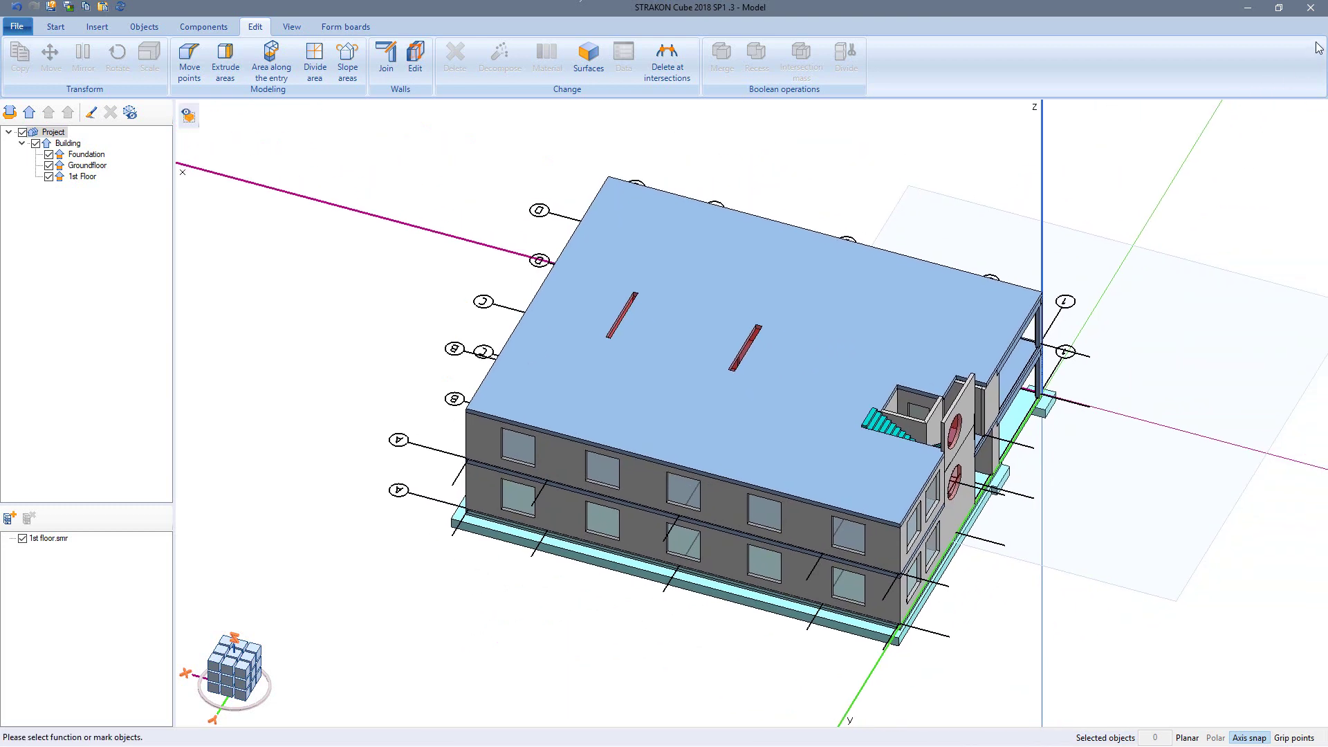
Close Cube and update all 3D views on the groundfloor sheet to reflect the moved door
click(1318, 18)
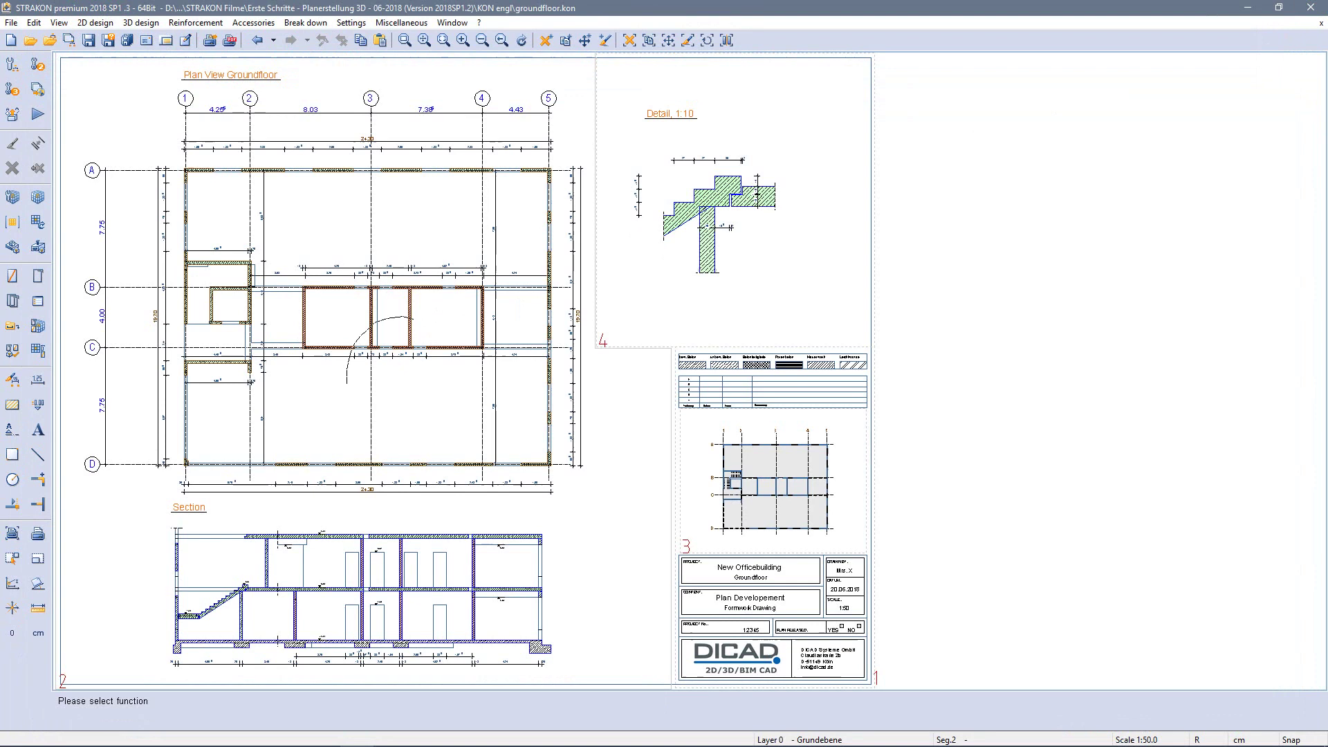
right_drag(408, 317, 425, 408)
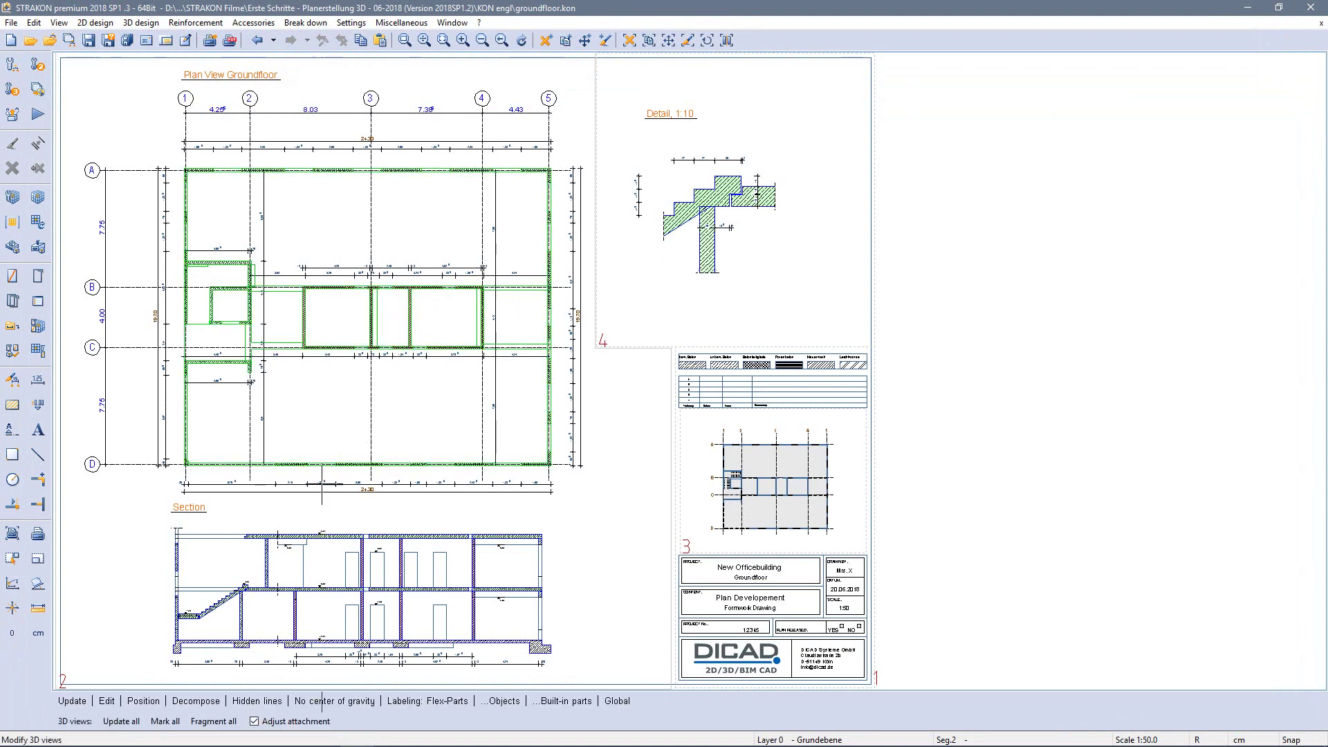
click(112, 724)
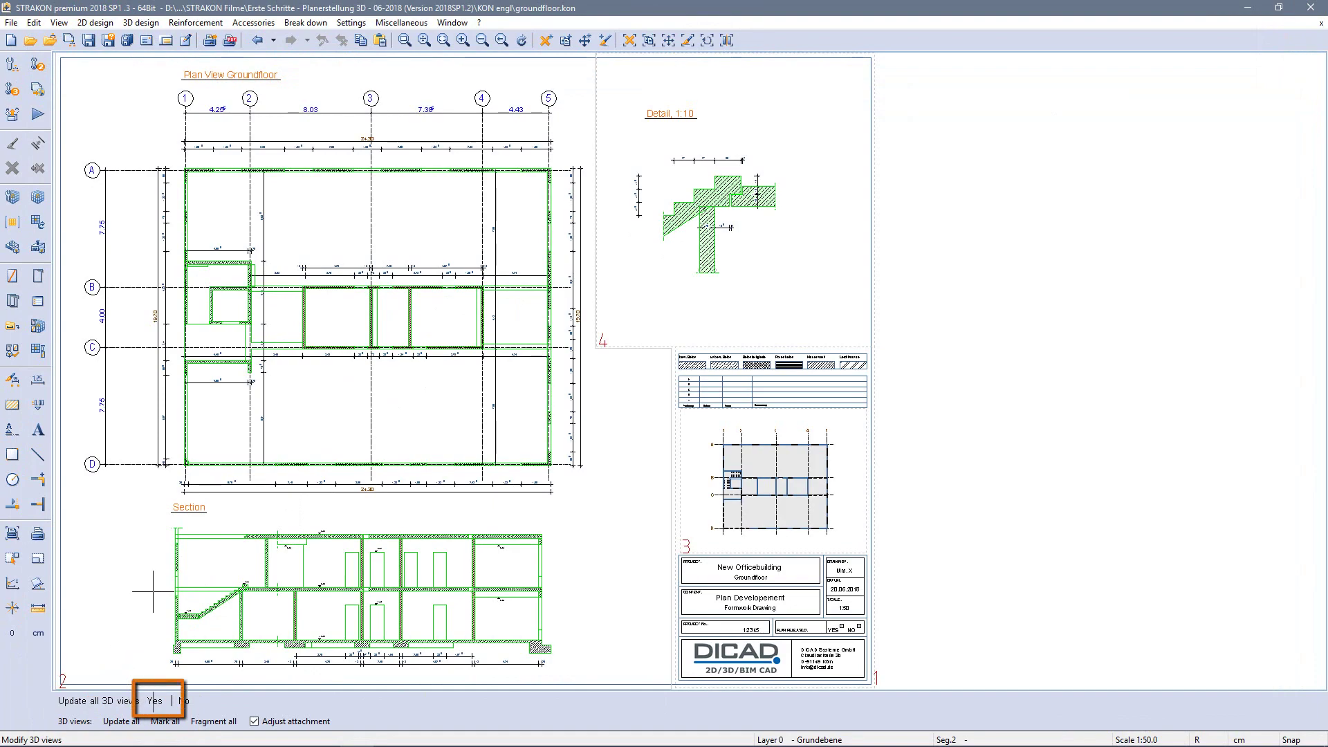
click(154, 701)
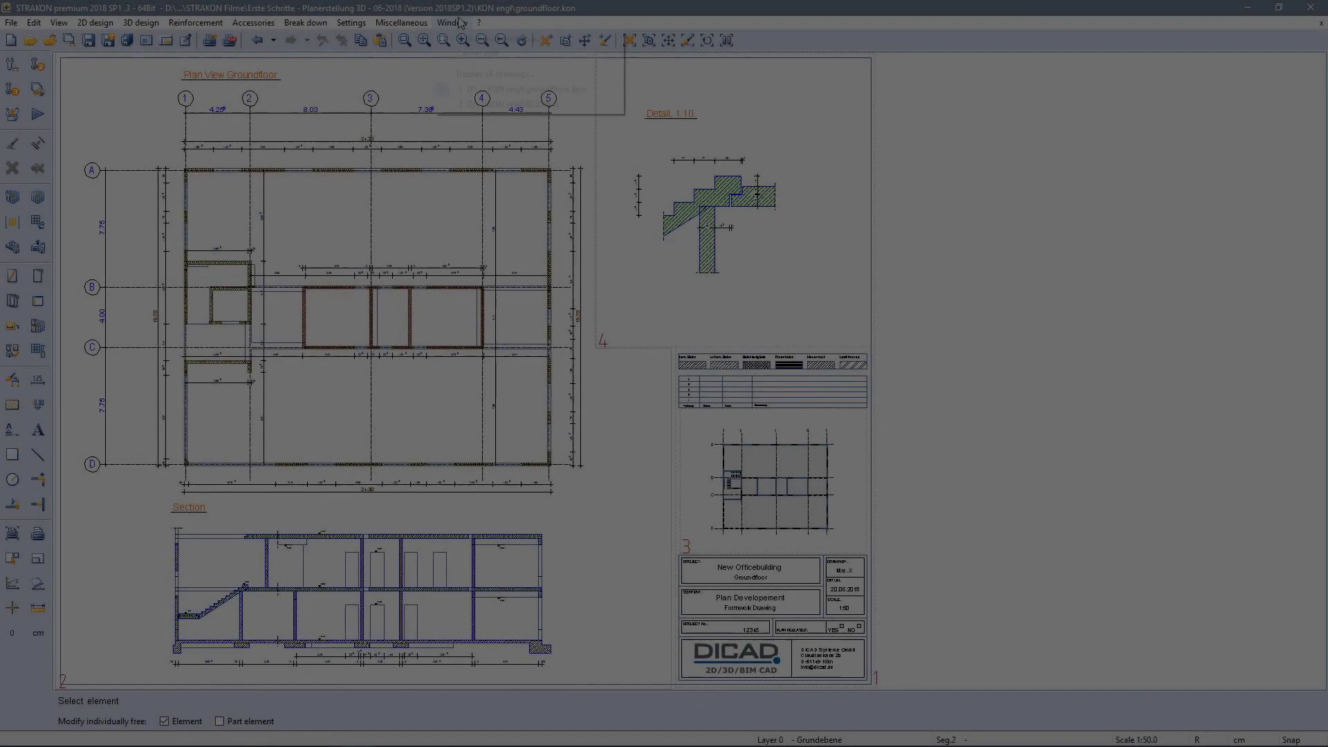
click(461, 23)
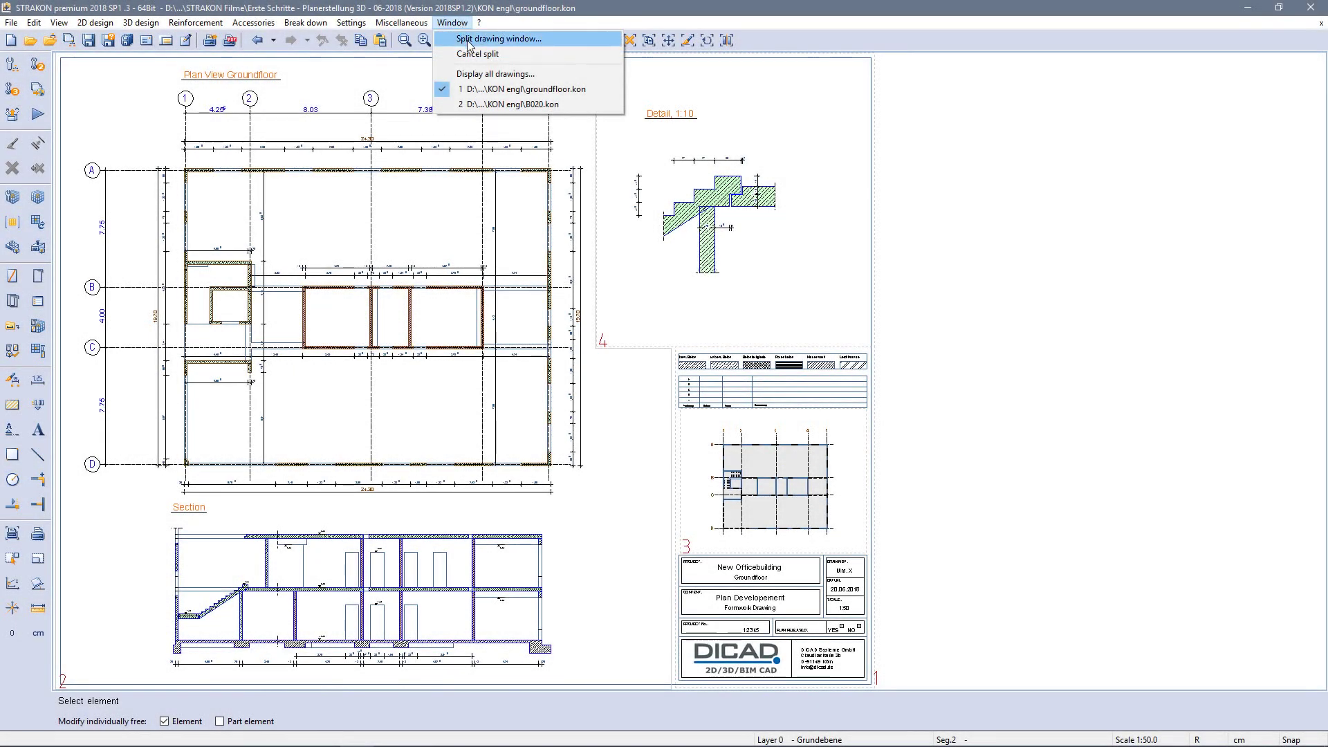
Switch to the B020.kon reinforcement drawing and open its model in STRAKON Cube
click(495, 105)
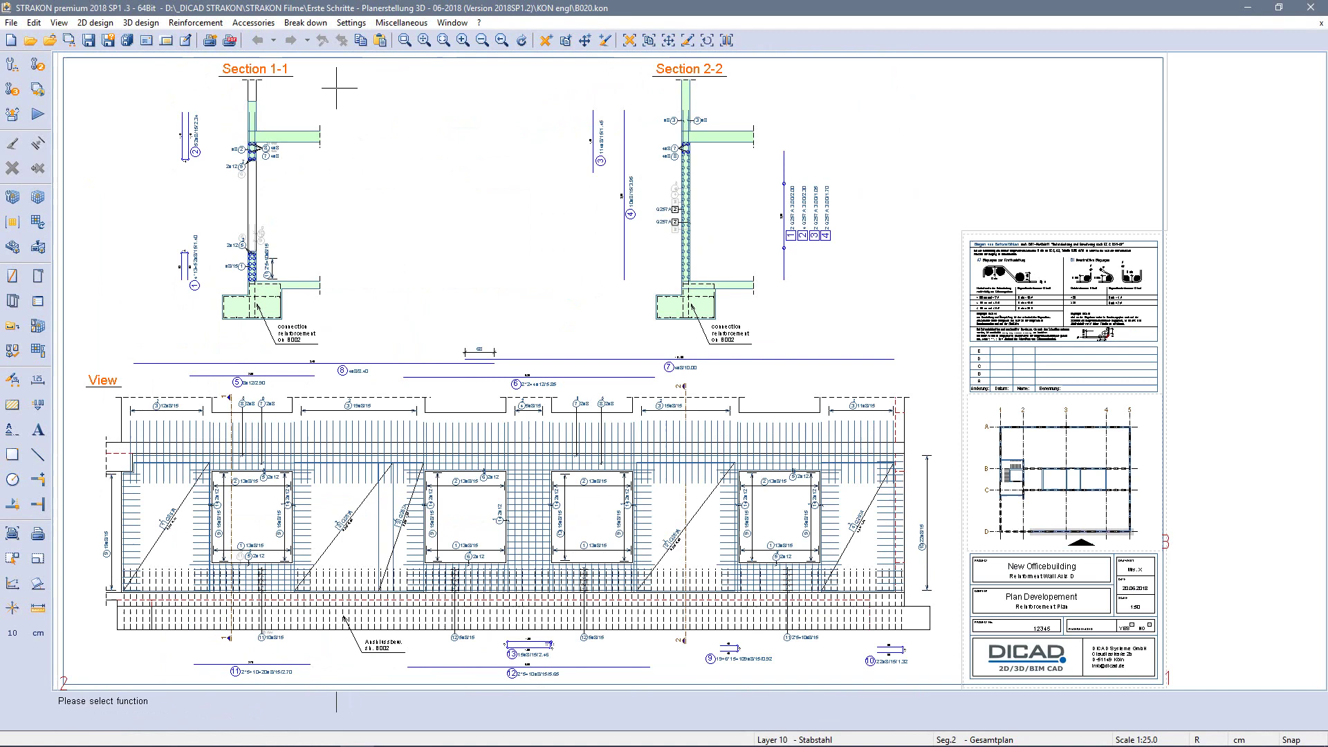
click(43, 199)
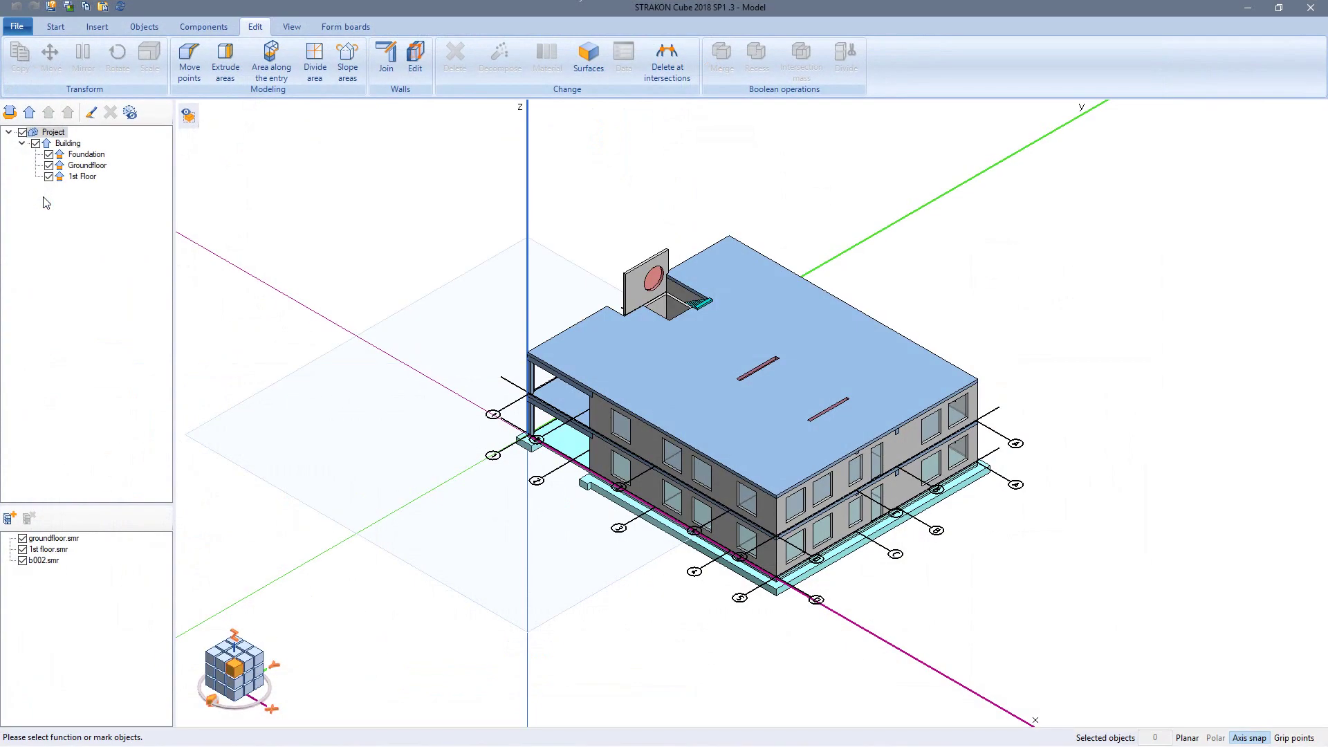
Display the model with transparent material and with reinforcement
click(291, 28)
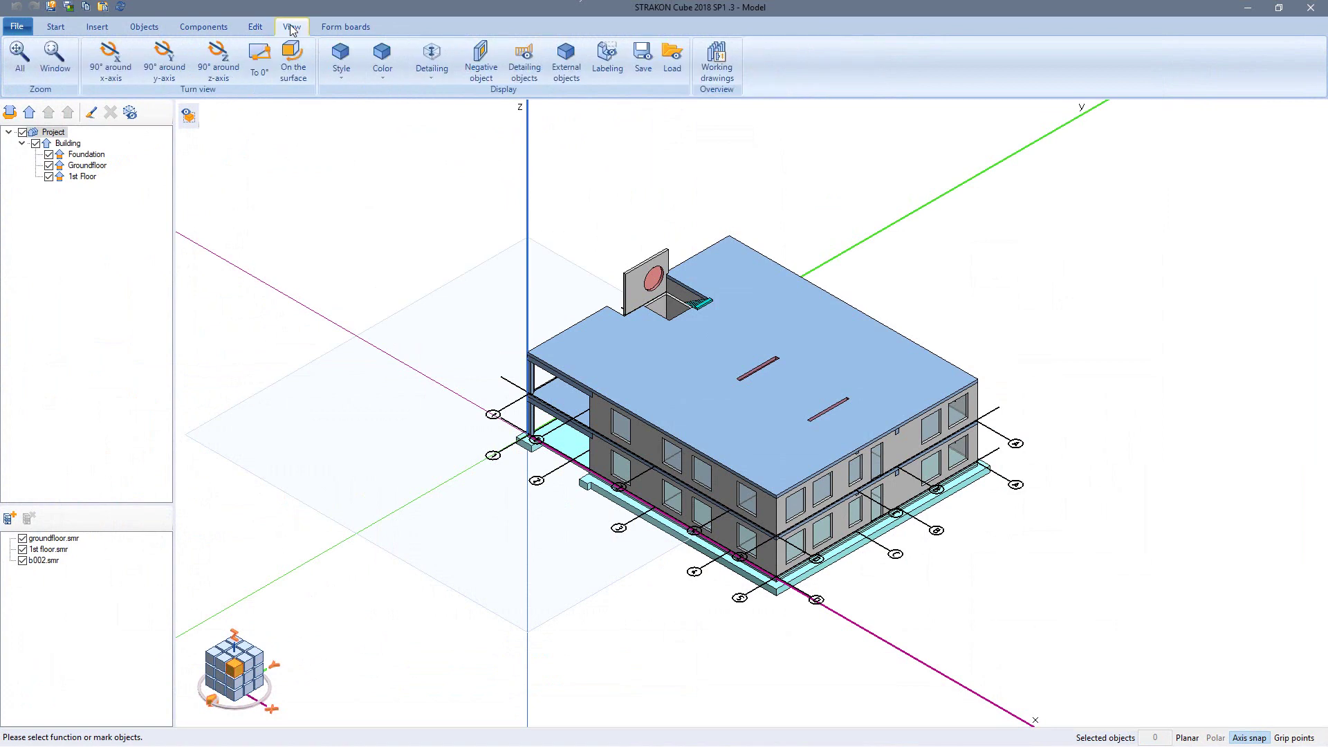
click(374, 72)
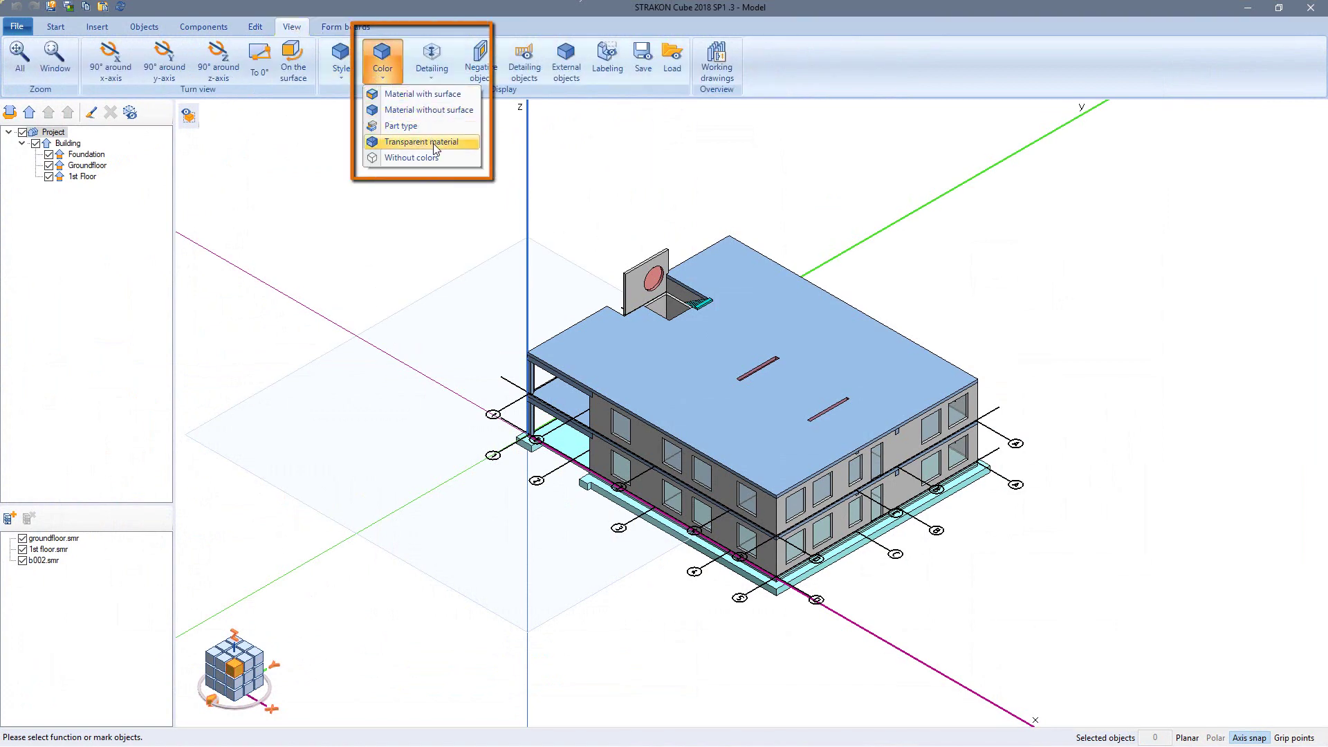
click(435, 142)
click(440, 77)
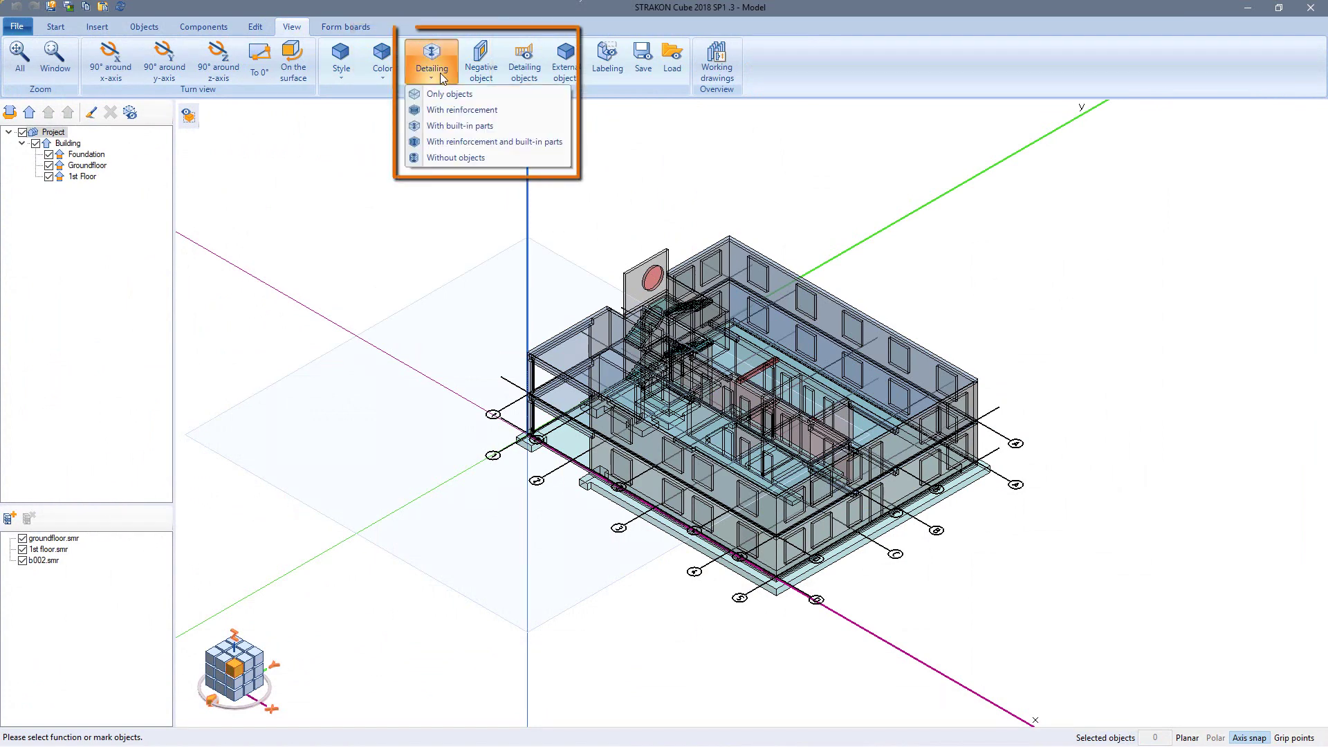
click(453, 110)
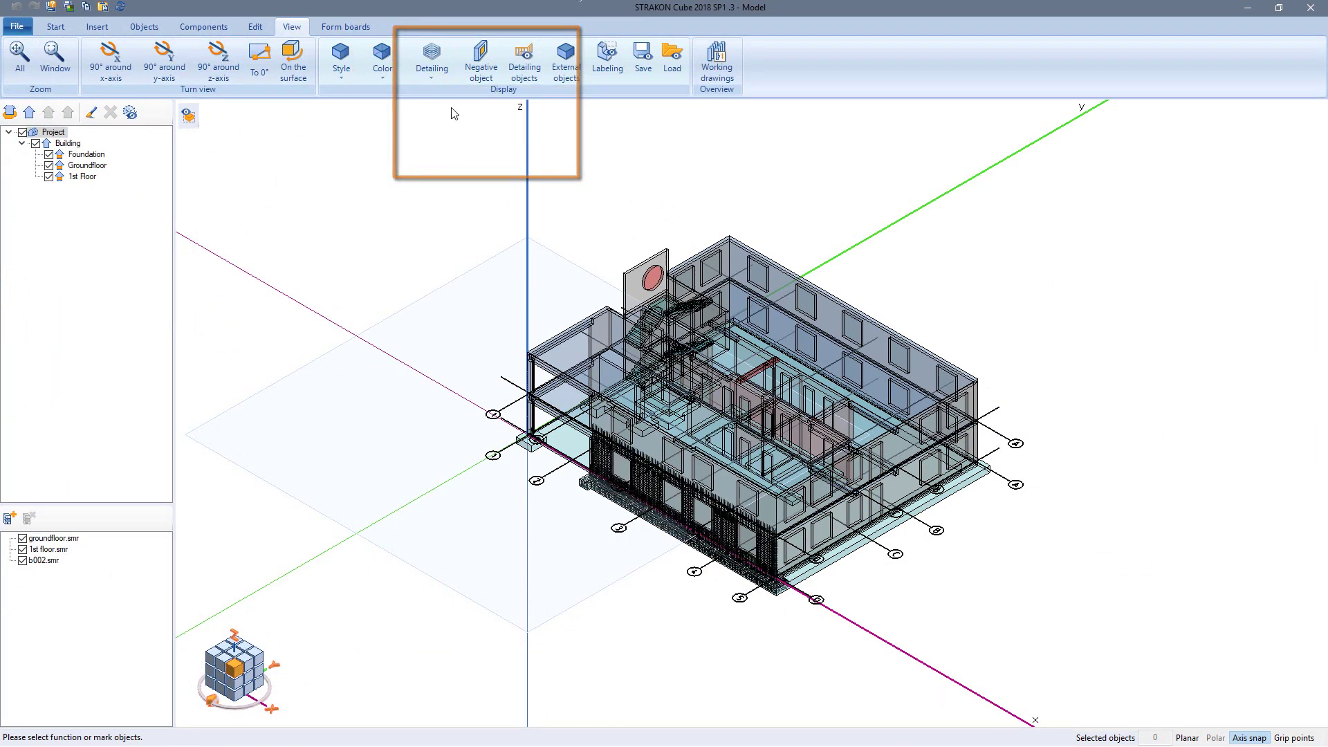
Inspect the foundation reinforcement cages along the front, toggling b002.smr off and back on
scroll(676, 571, up, 5)
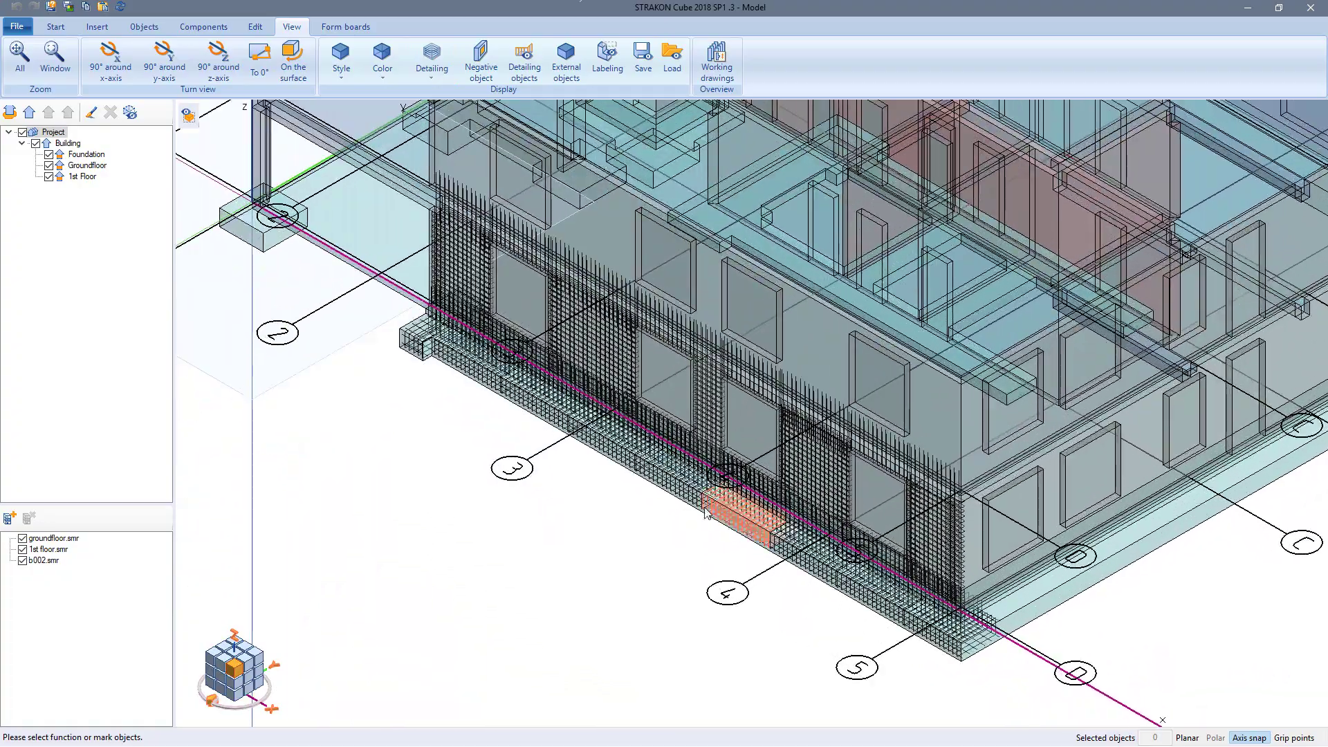
middle_drag(705, 510, 726, 503)
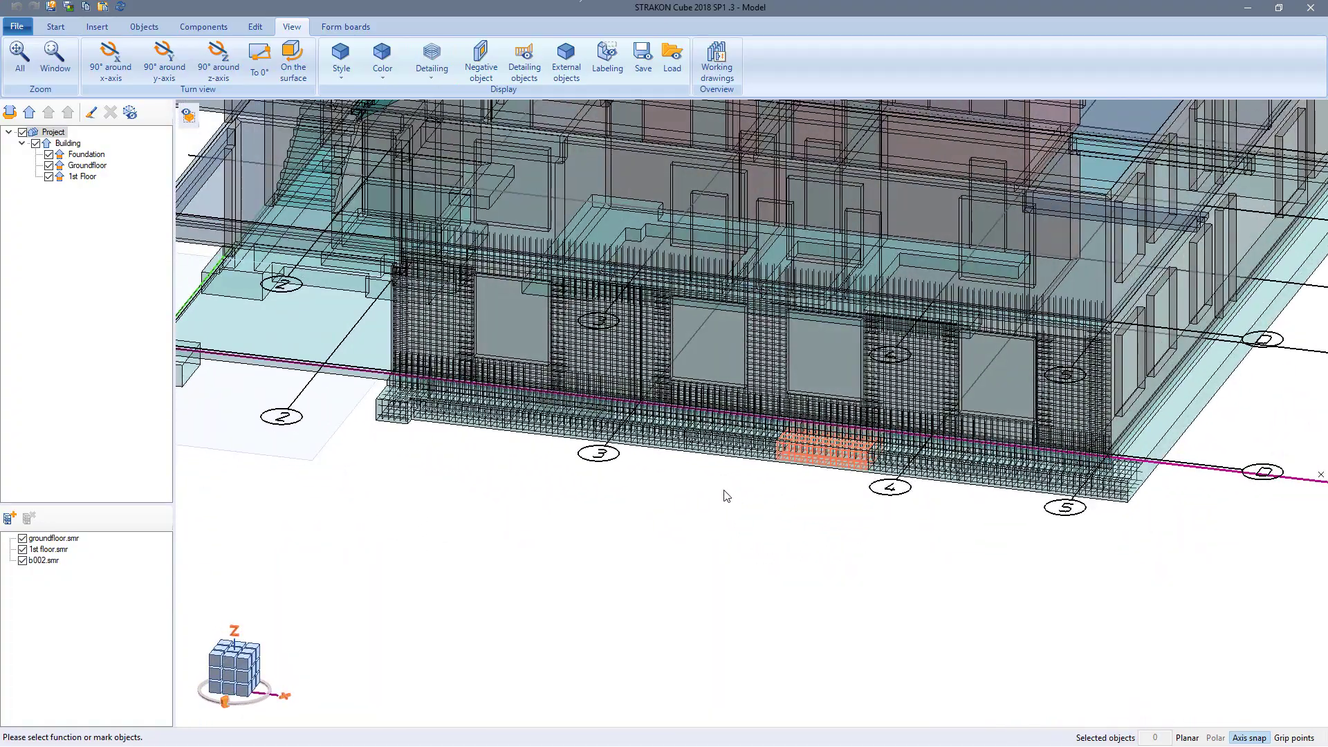
mouse_move(721, 403)
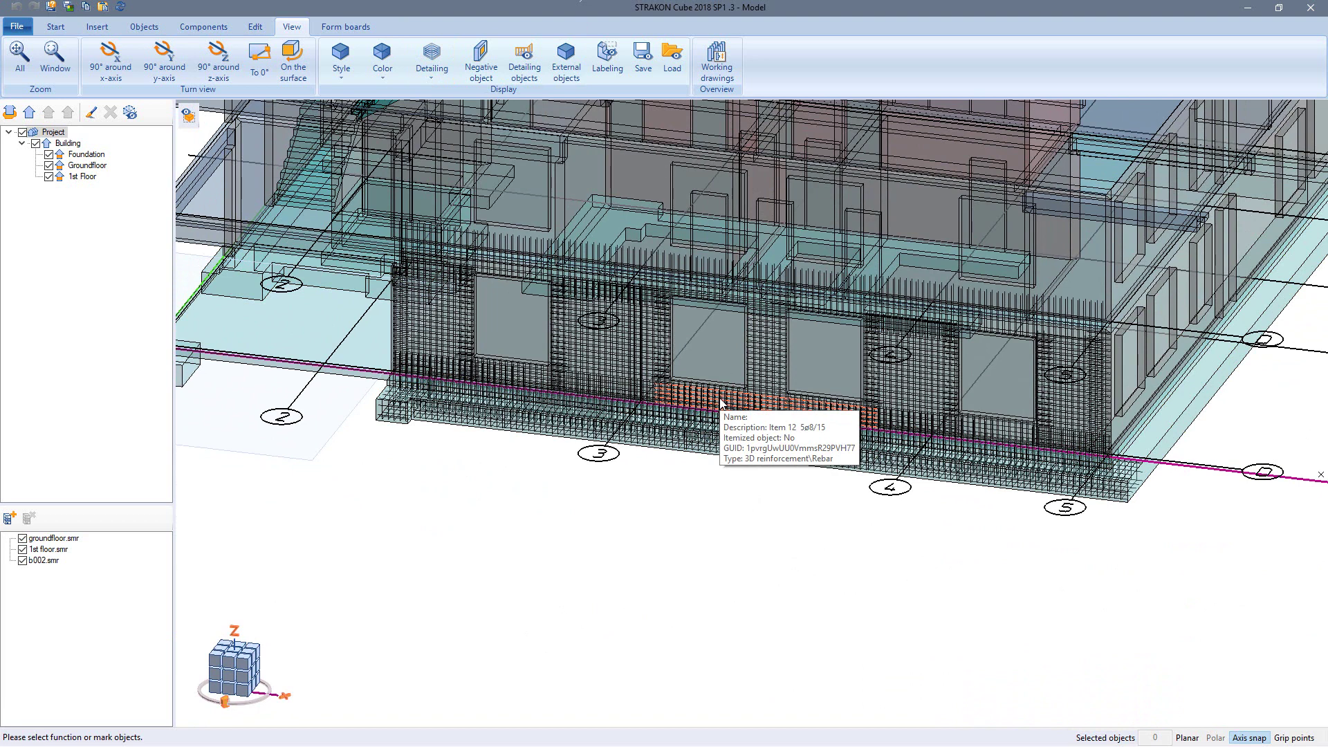
mouse_move(638, 365)
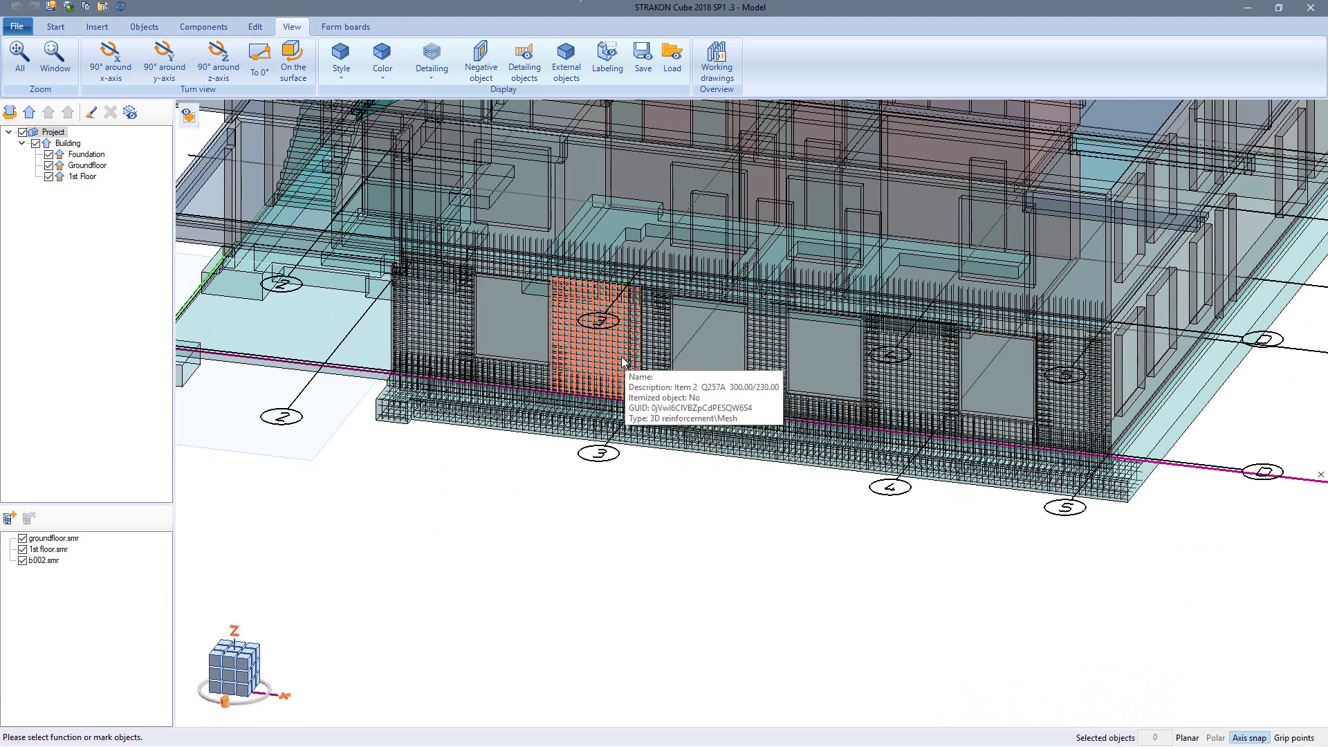
mouse_move(470, 474)
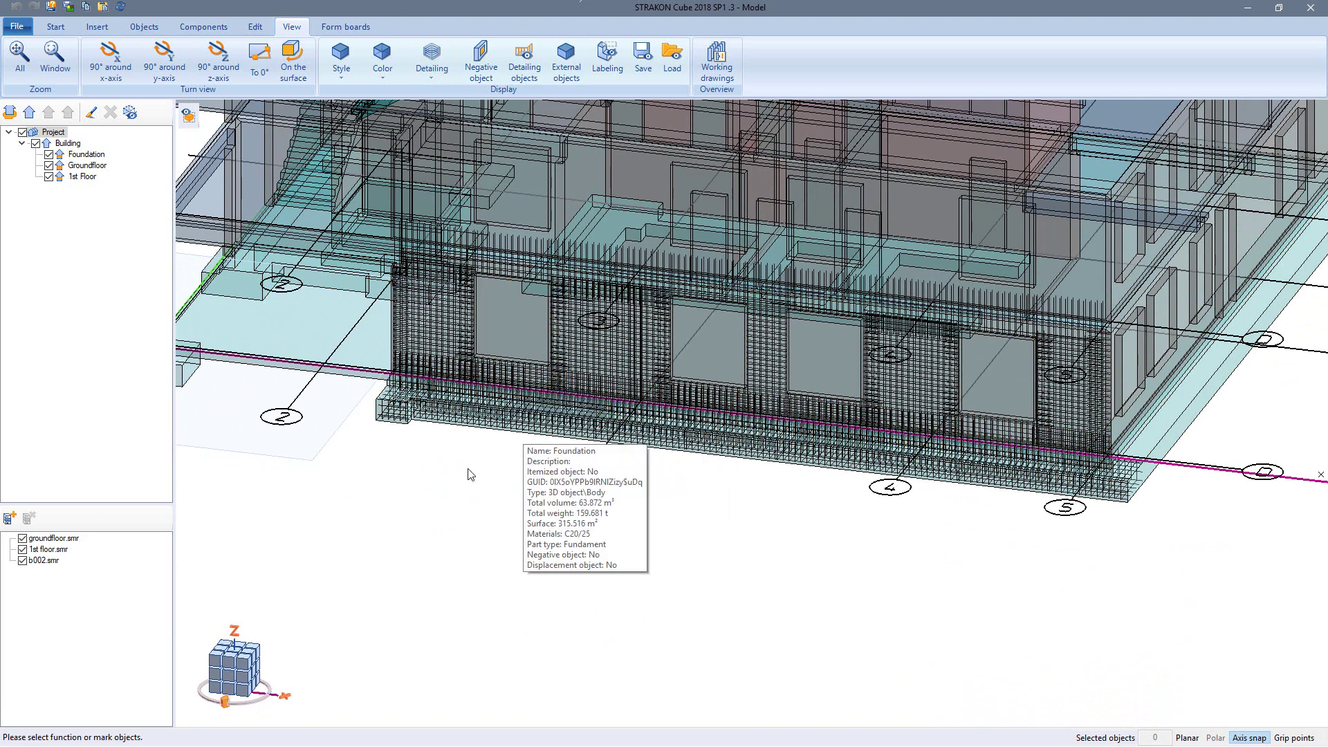
click(23, 561)
click(23, 561)
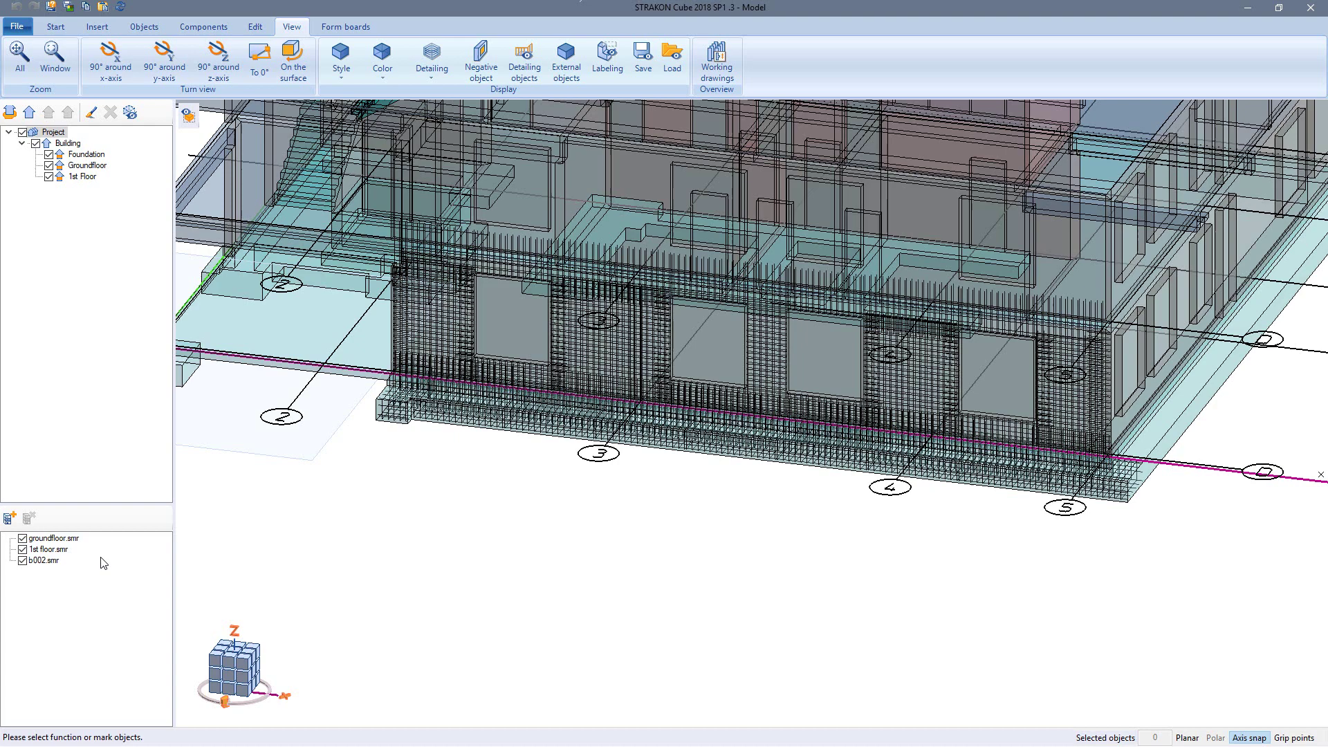
Close Cube and review the Global 3D design reinforcement options, keeping model-reference reinforcement
click(1316, 11)
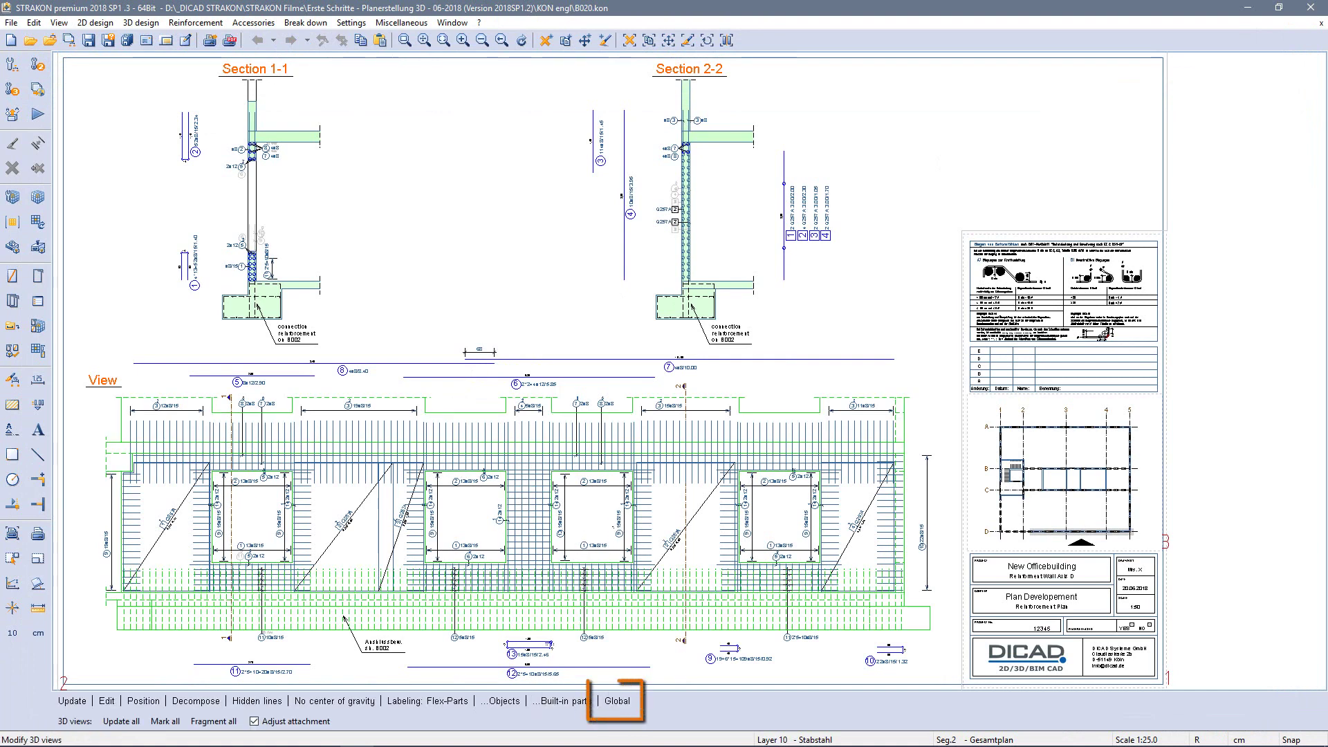
click(616, 701)
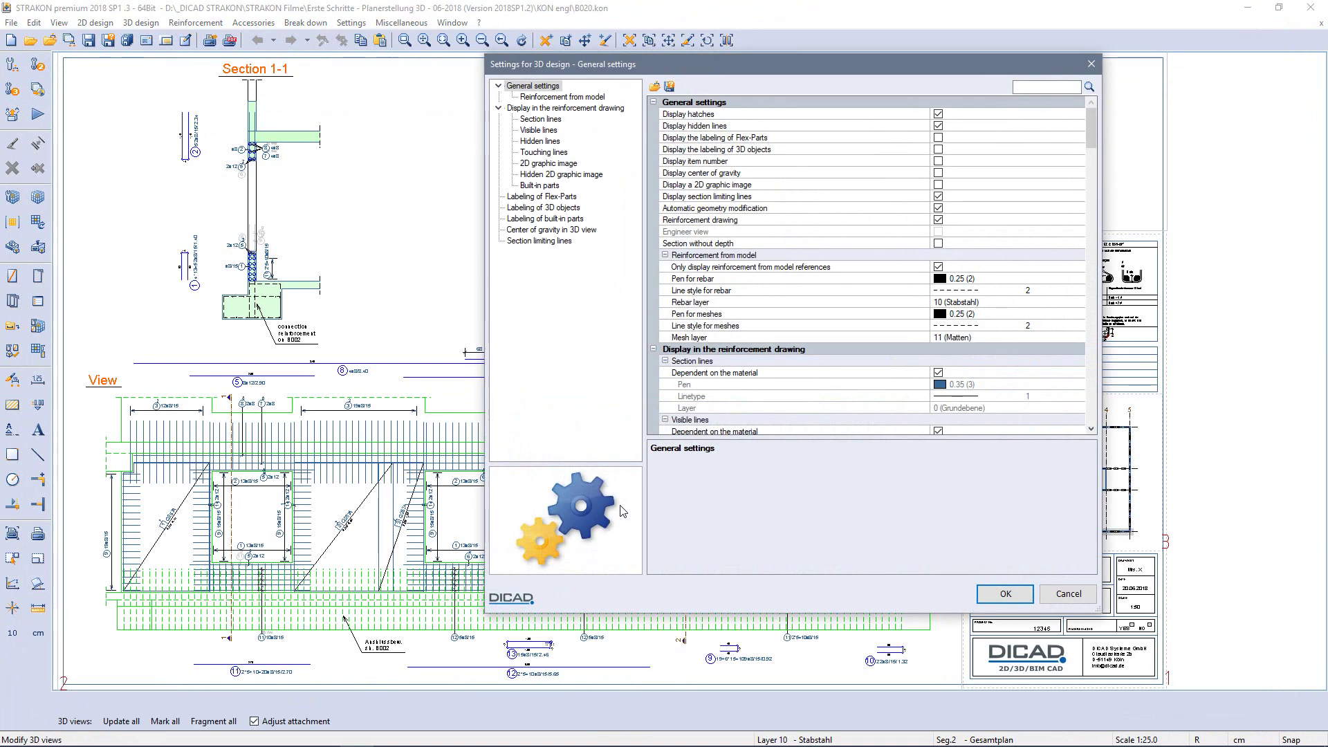
click(832, 221)
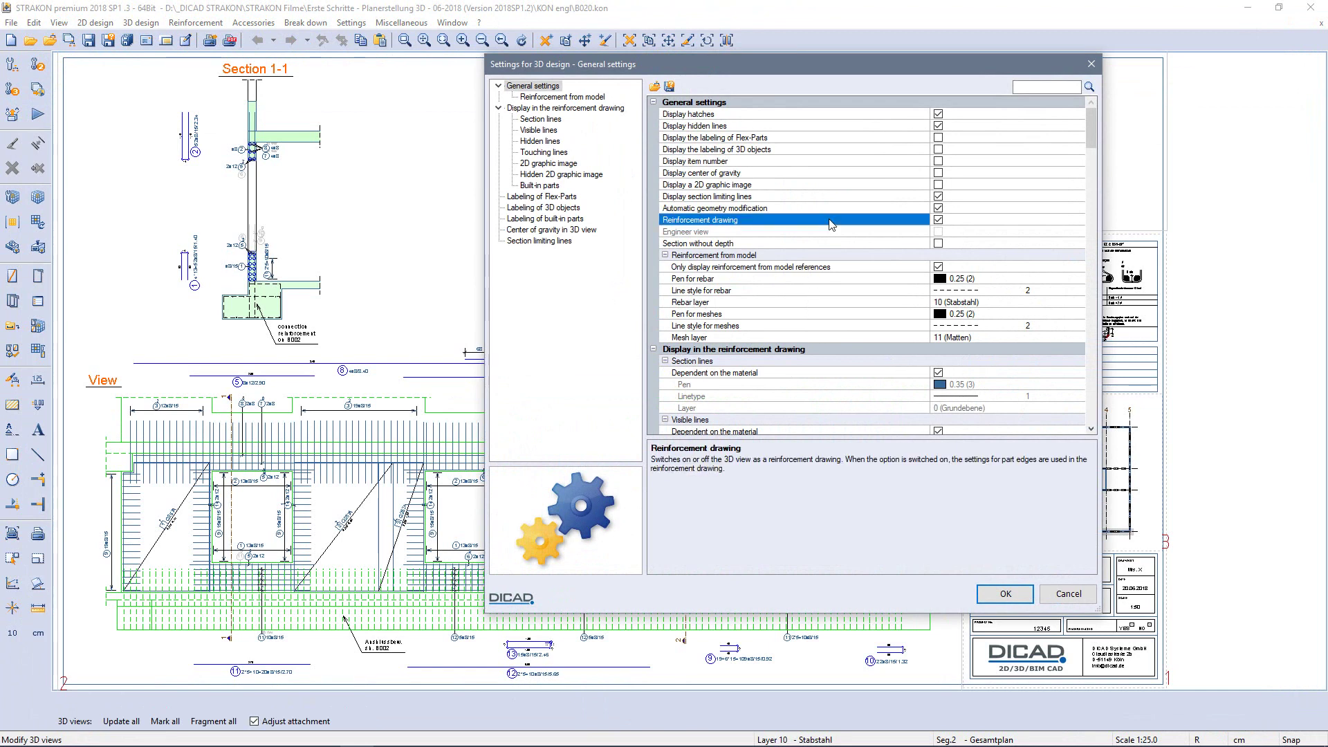
click(834, 268)
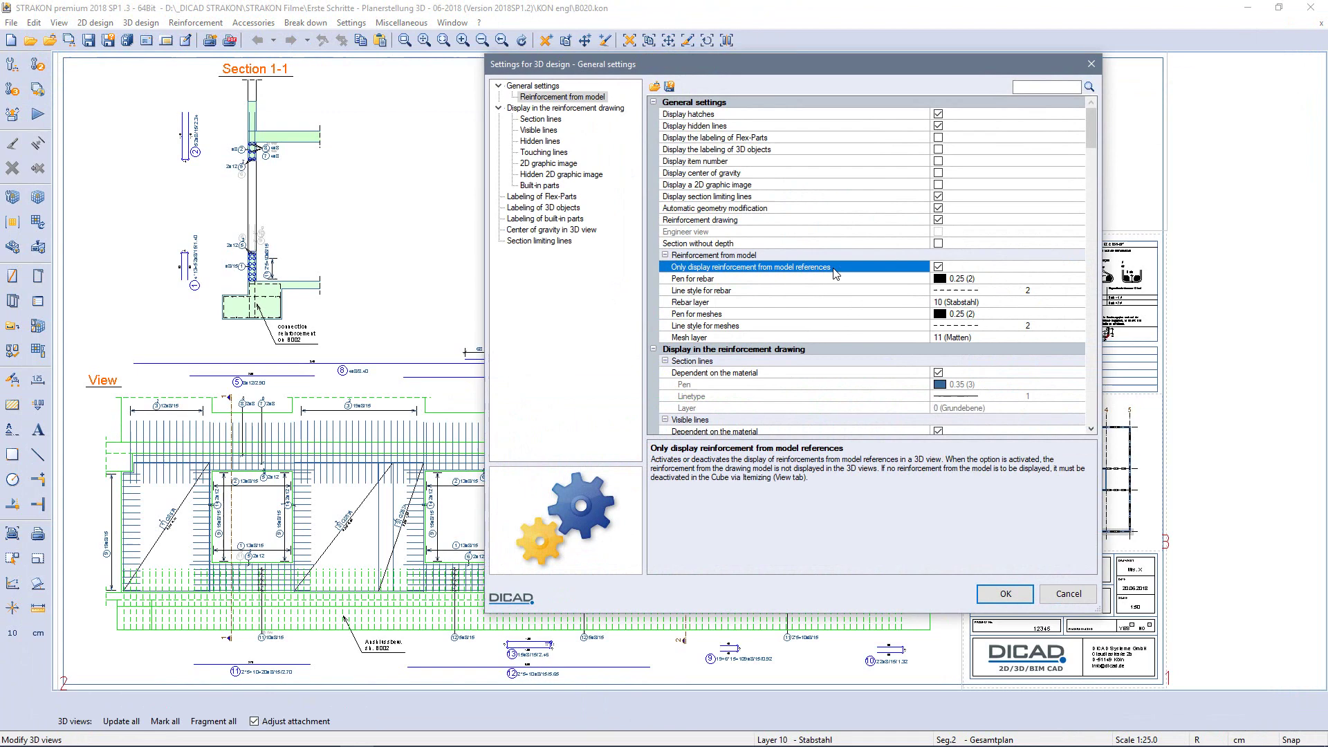
click(1004, 594)
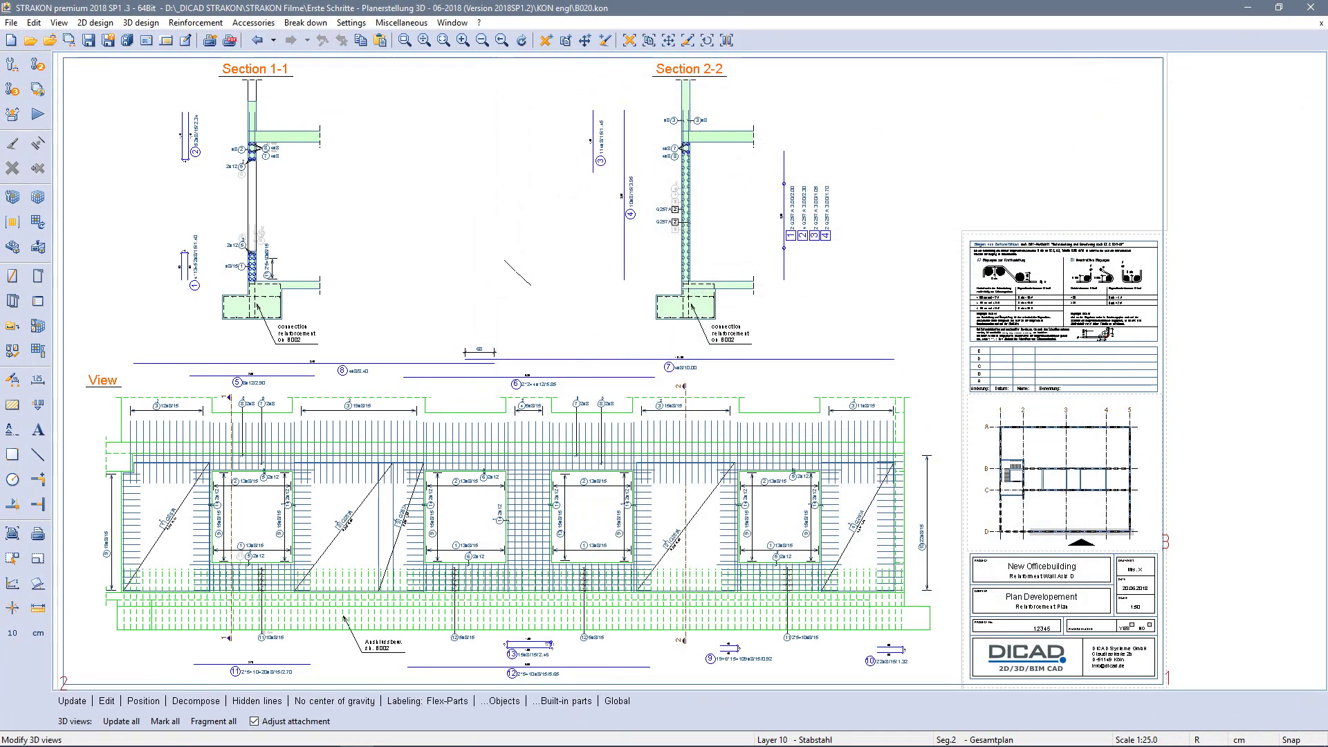
key(Escape)
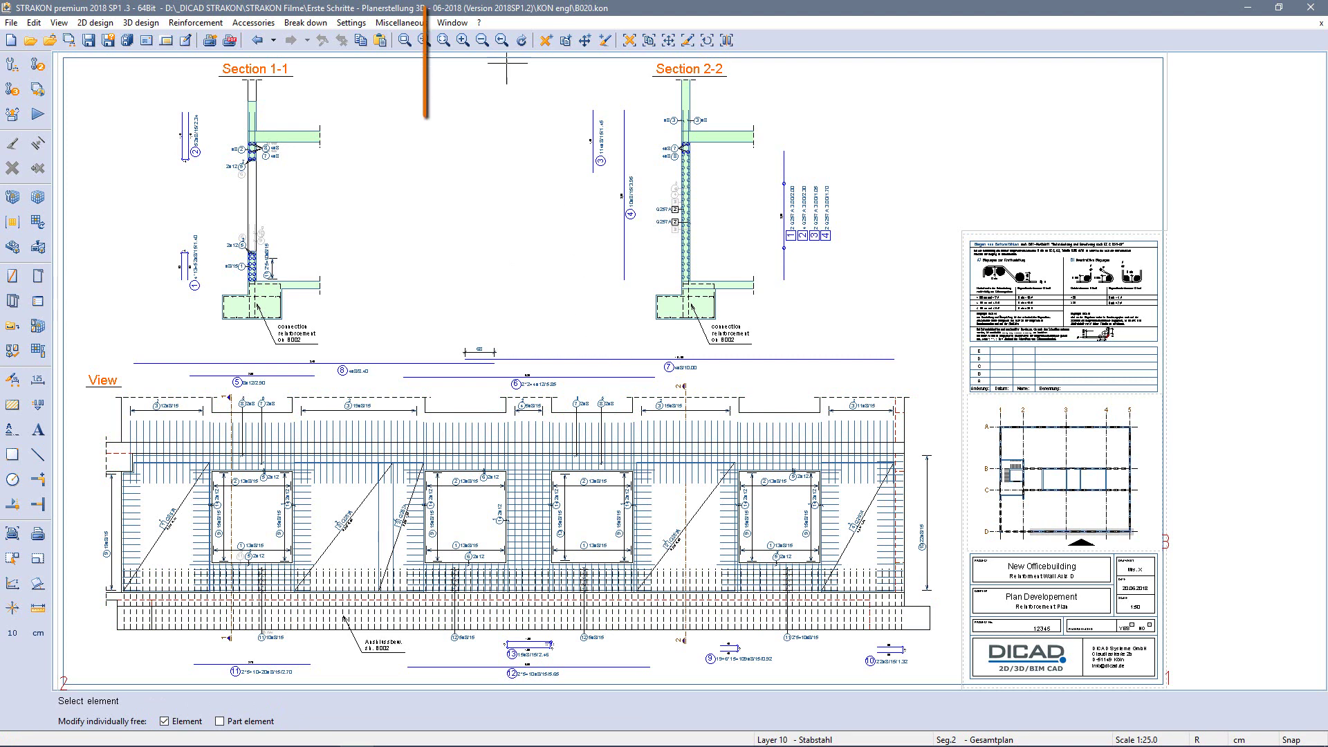
Switch to groundfloor.kon and open its model in STRAKON Cube
click(452, 23)
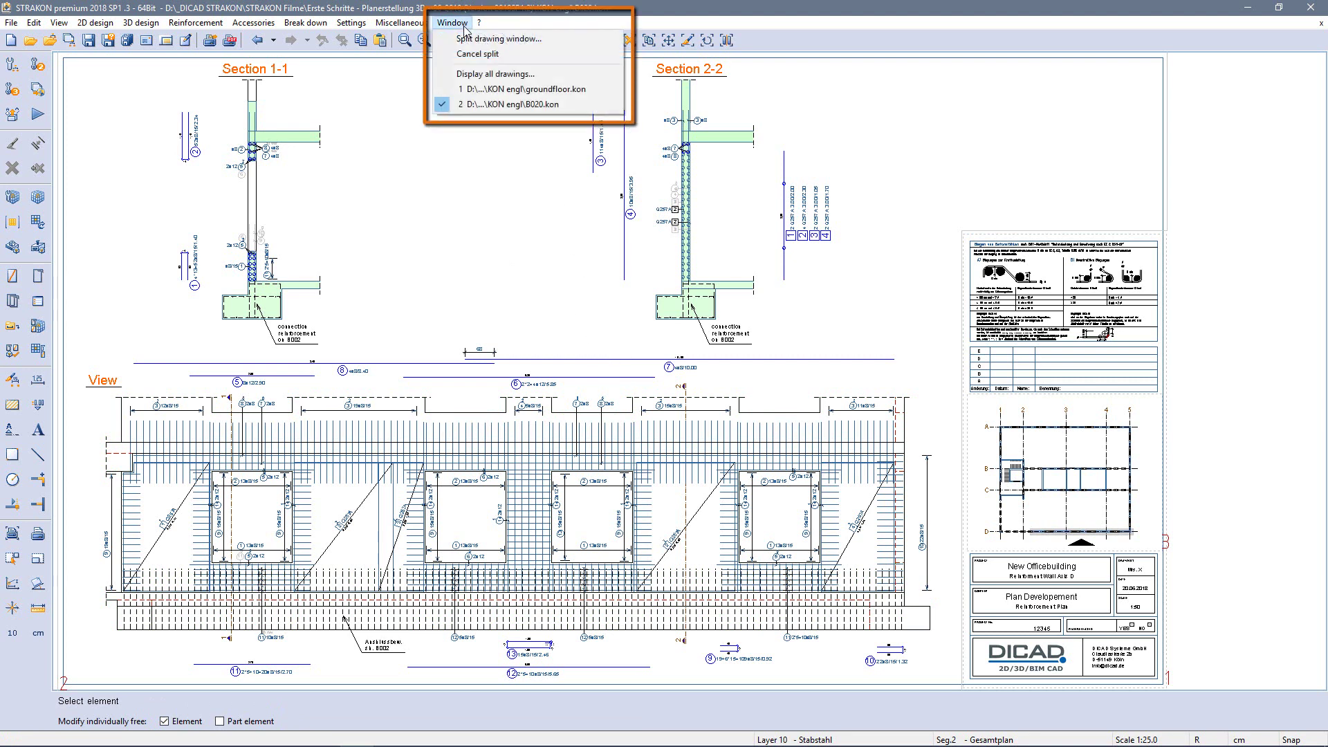
click(493, 90)
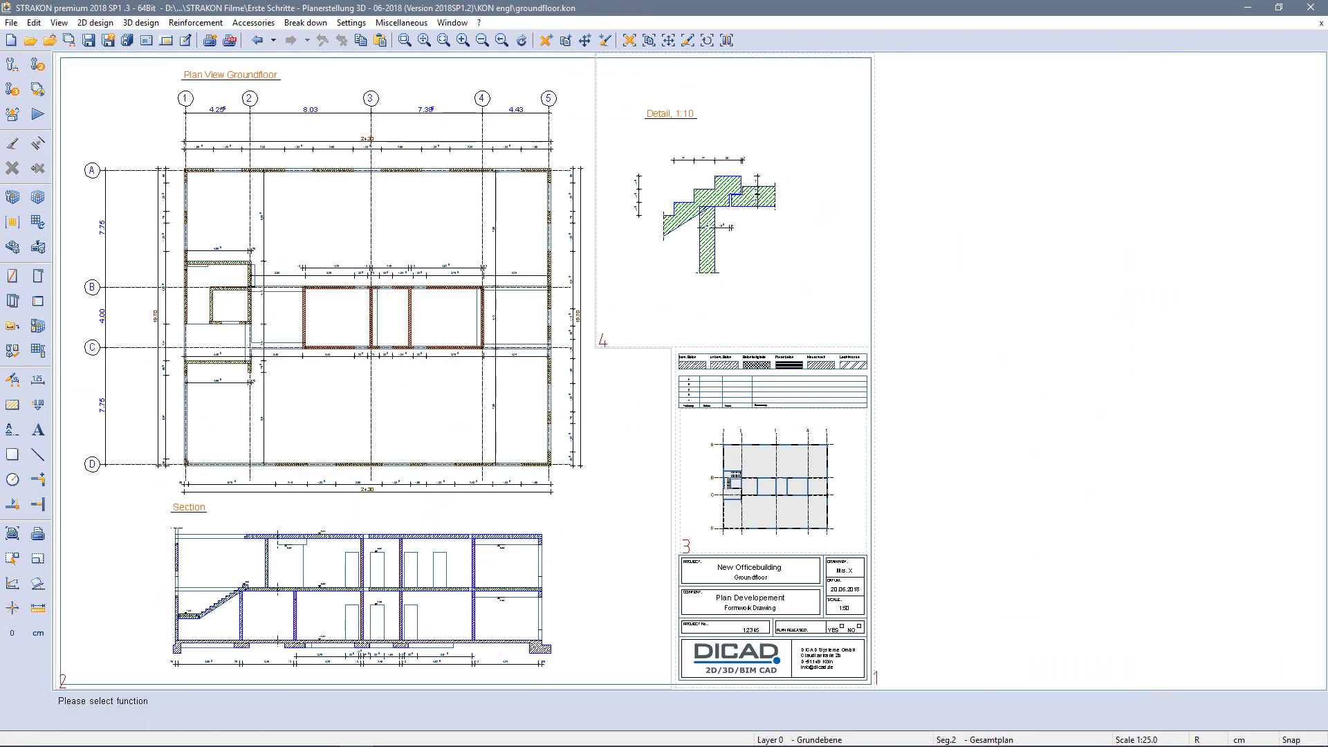
click(48, 203)
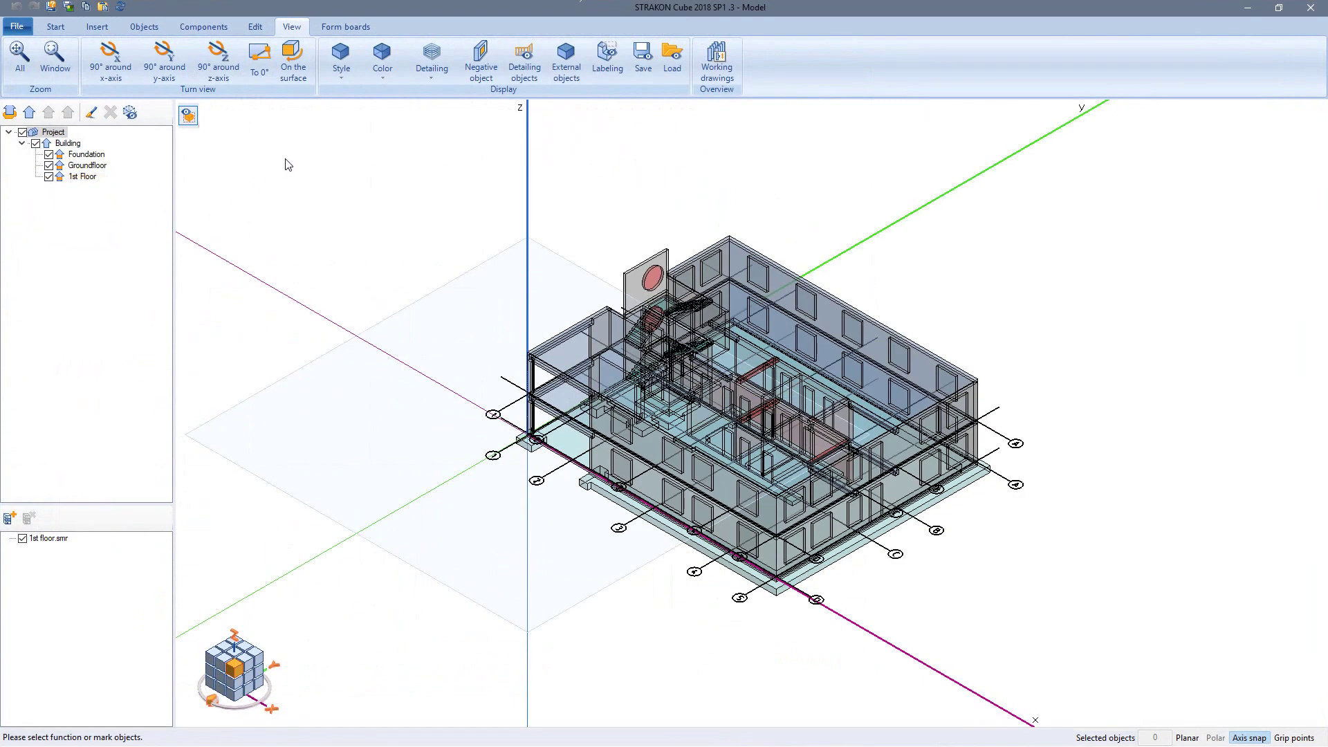
Show the model in opaque material colours in front elevation
click(388, 75)
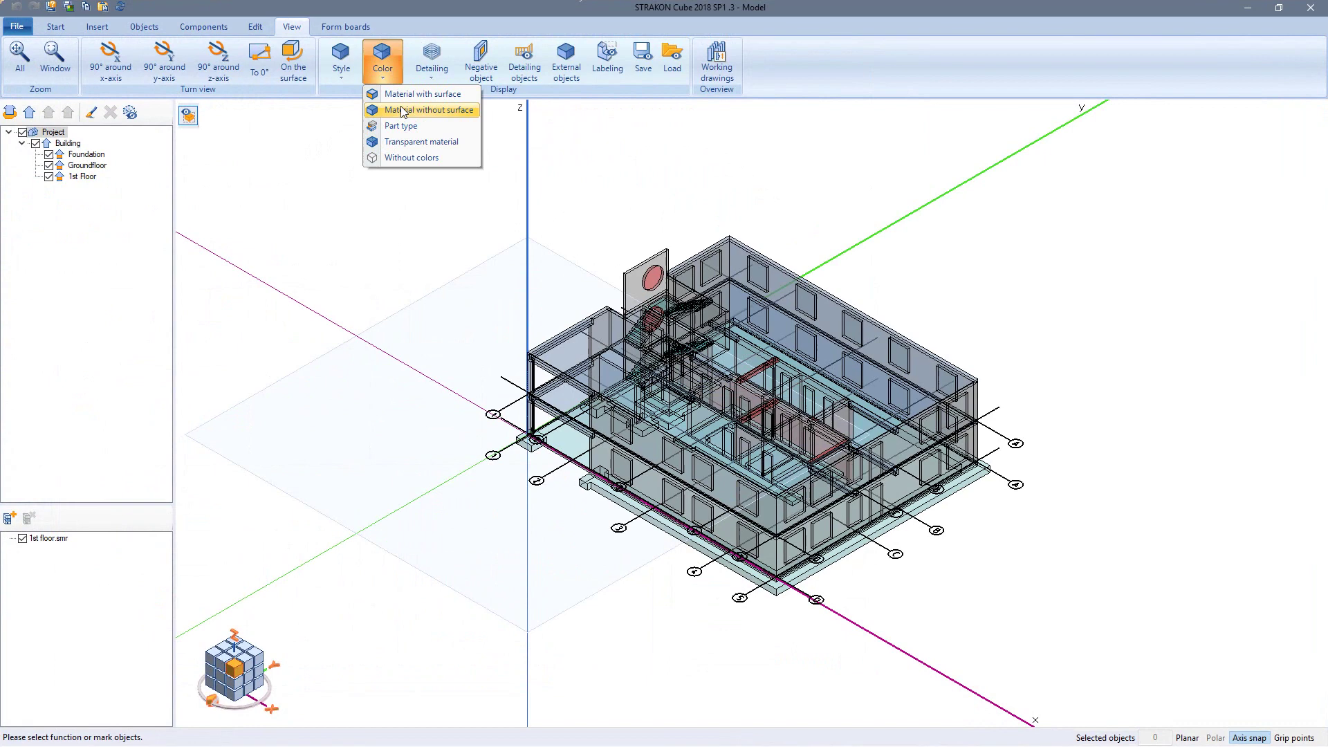
click(403, 112)
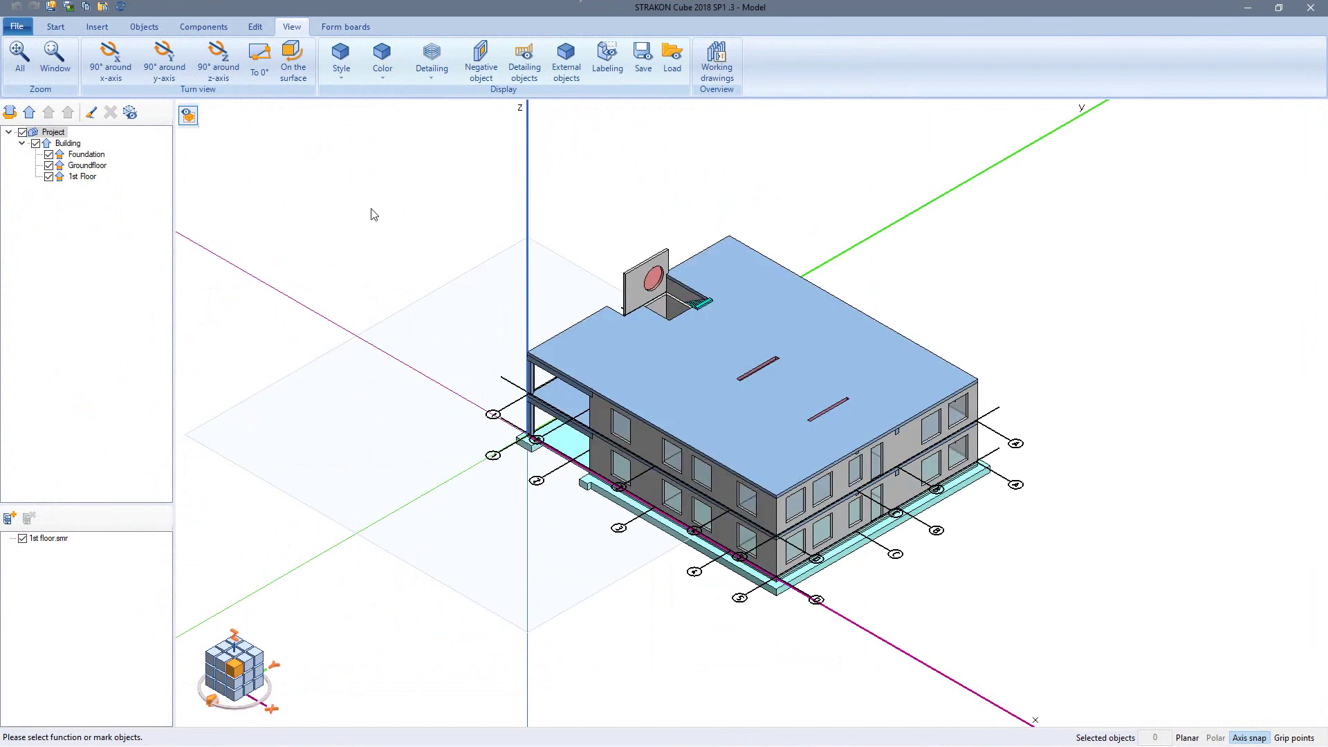
click(219, 683)
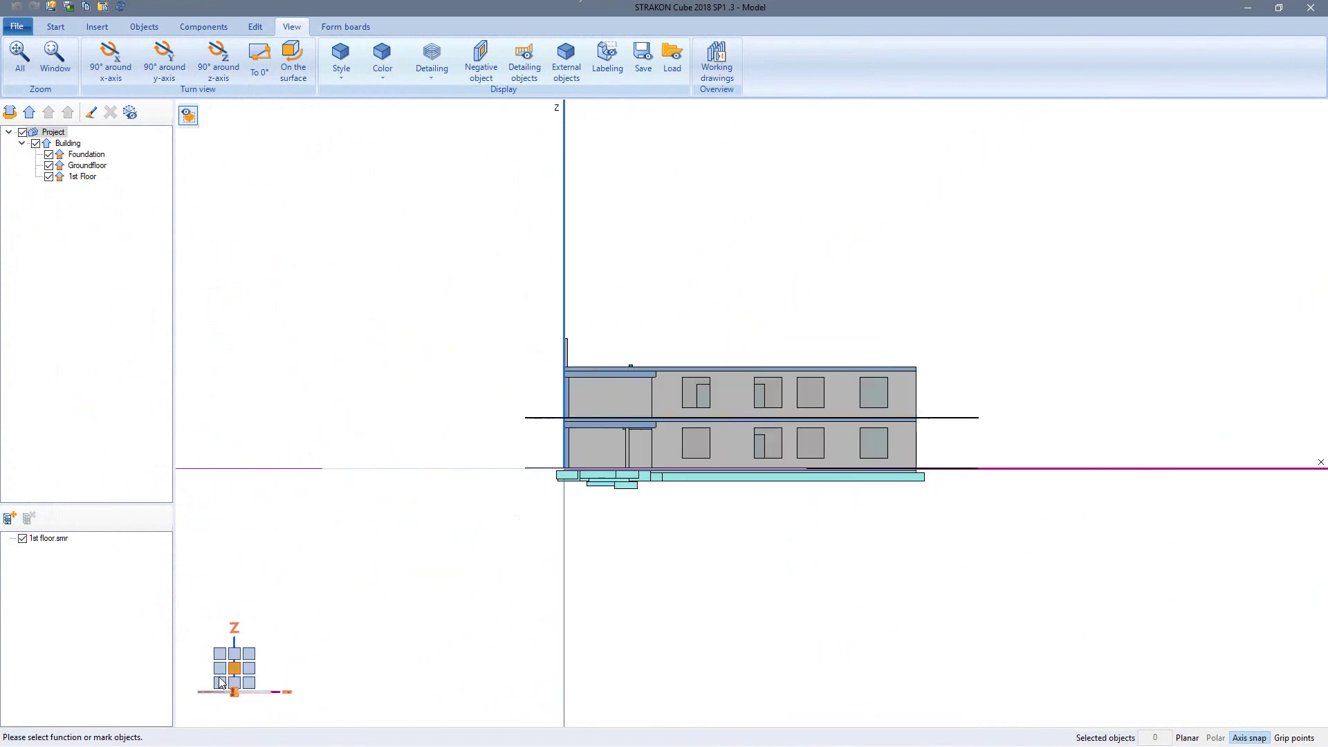
scroll(771, 516, up, 5)
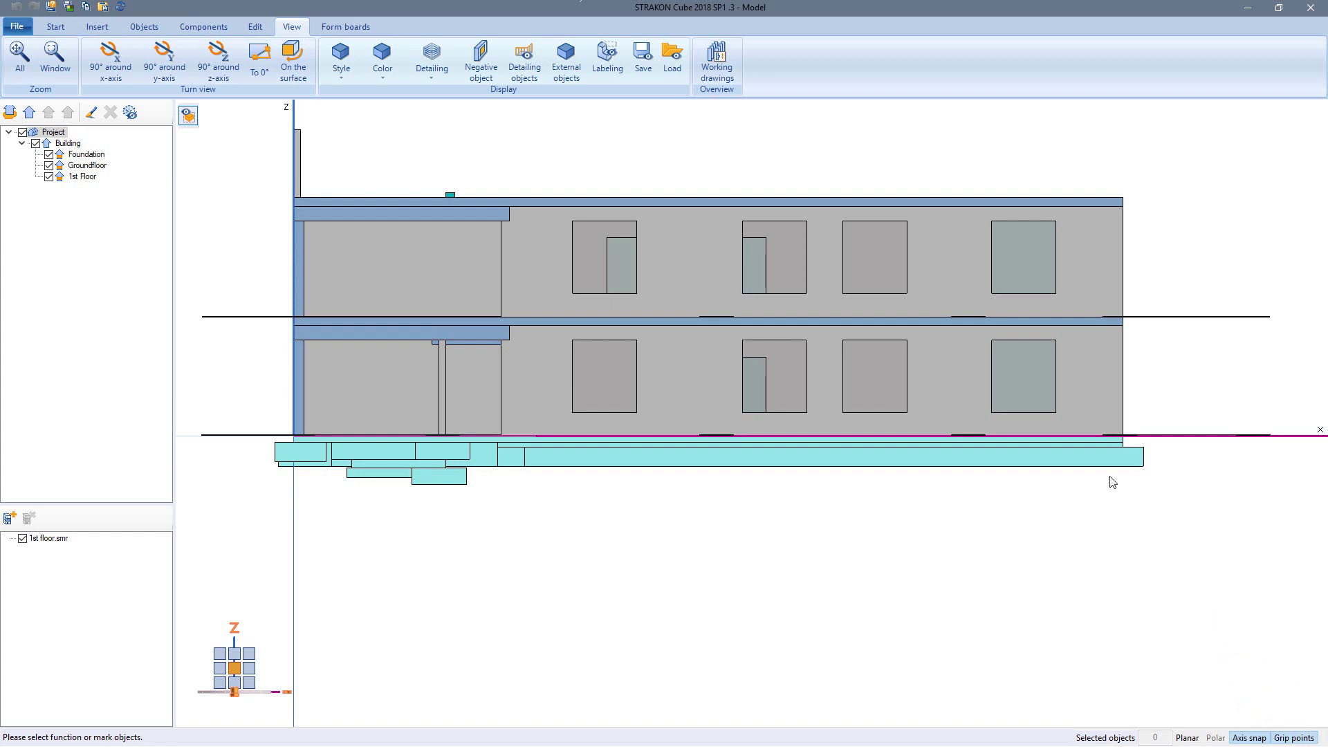
Raise the bottom edges of the four ground-floor window openings by 20 cm
drag(1079, 333, 554, 421)
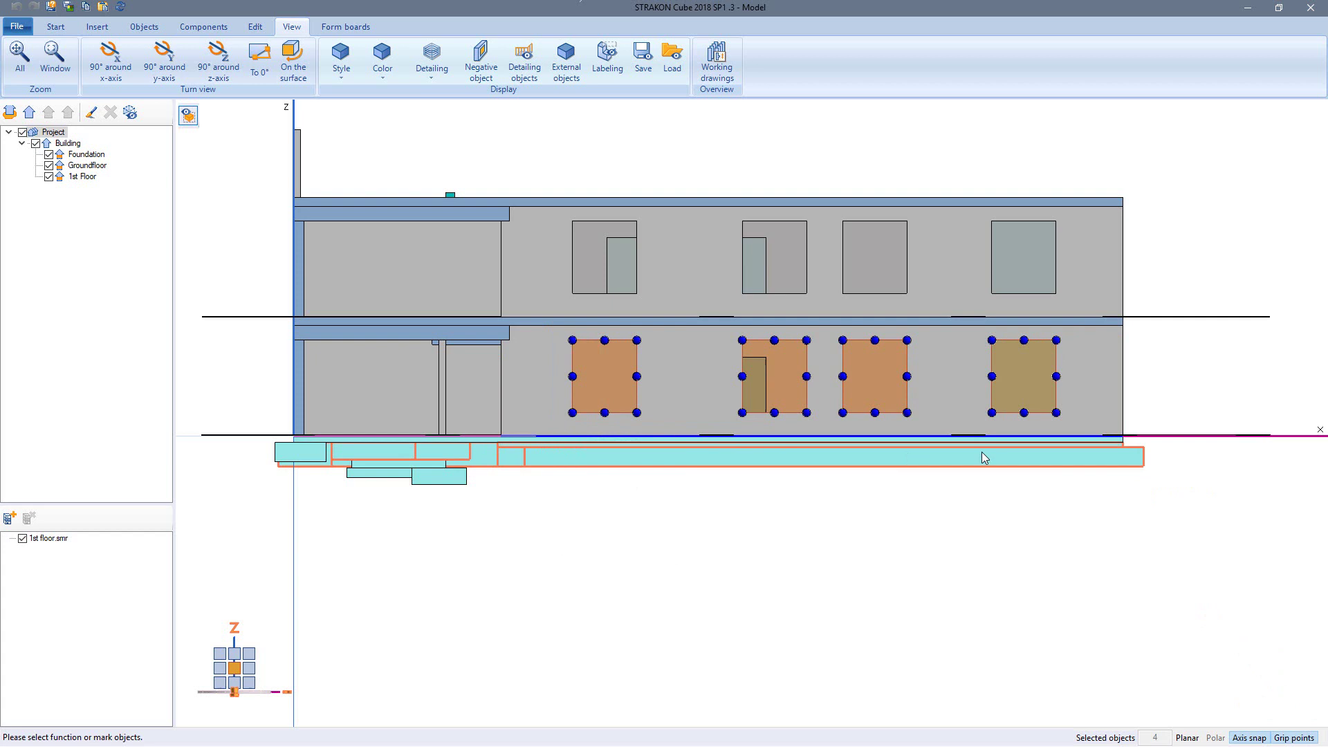
drag(1084, 403, 550, 421)
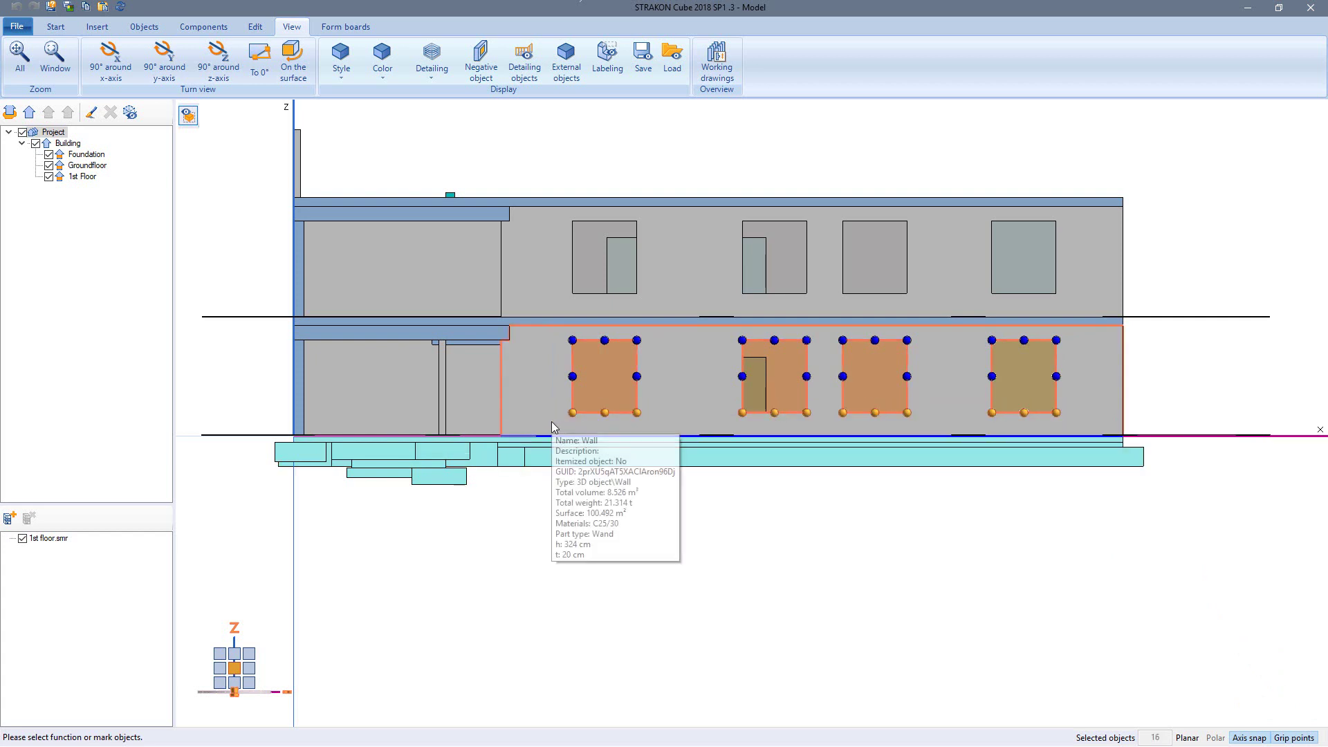
click(573, 412)
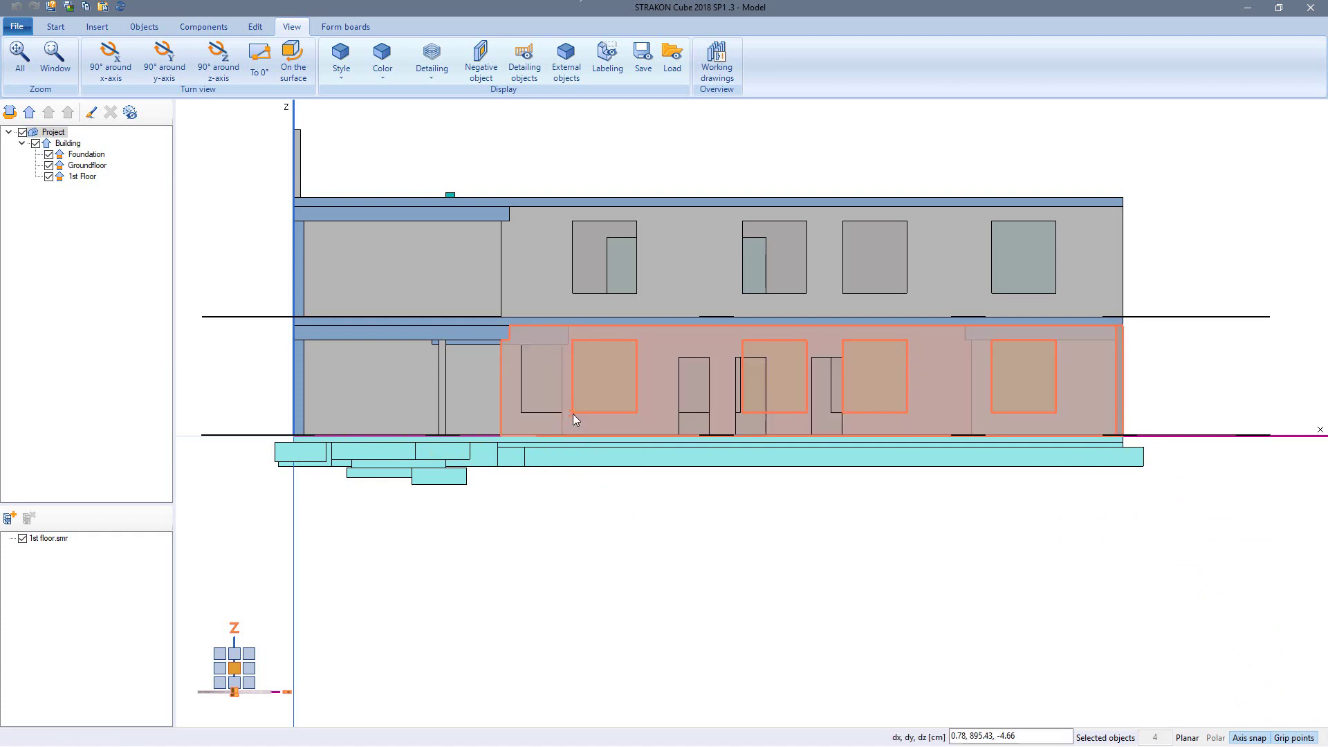
text(2)
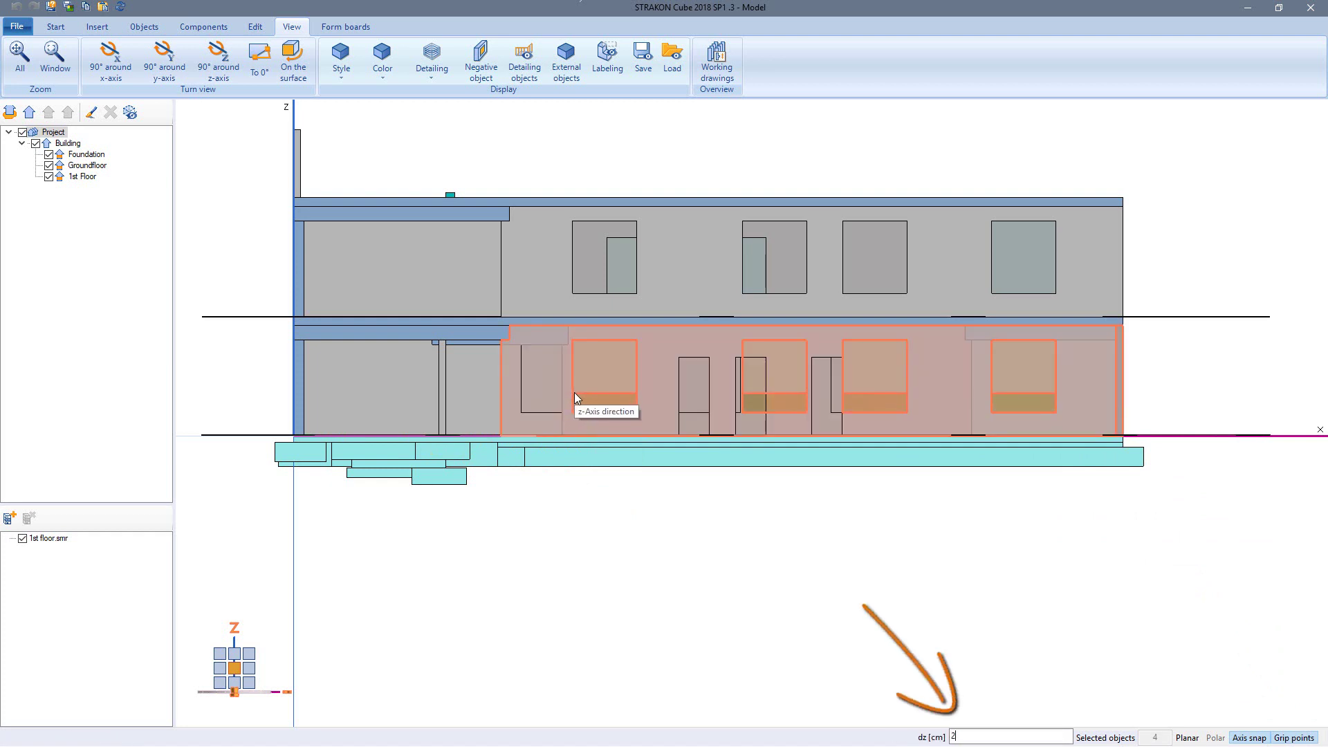
text(0)
key(Return)
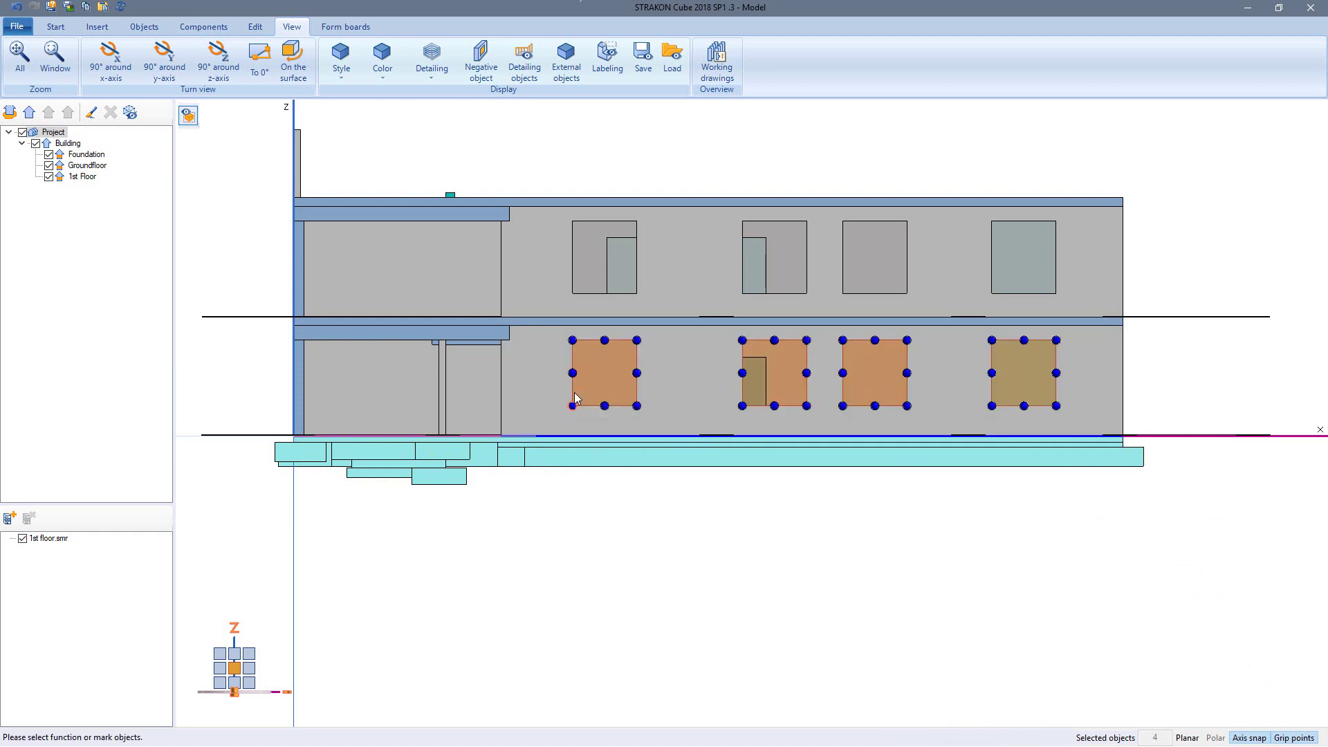
click(1092, 142)
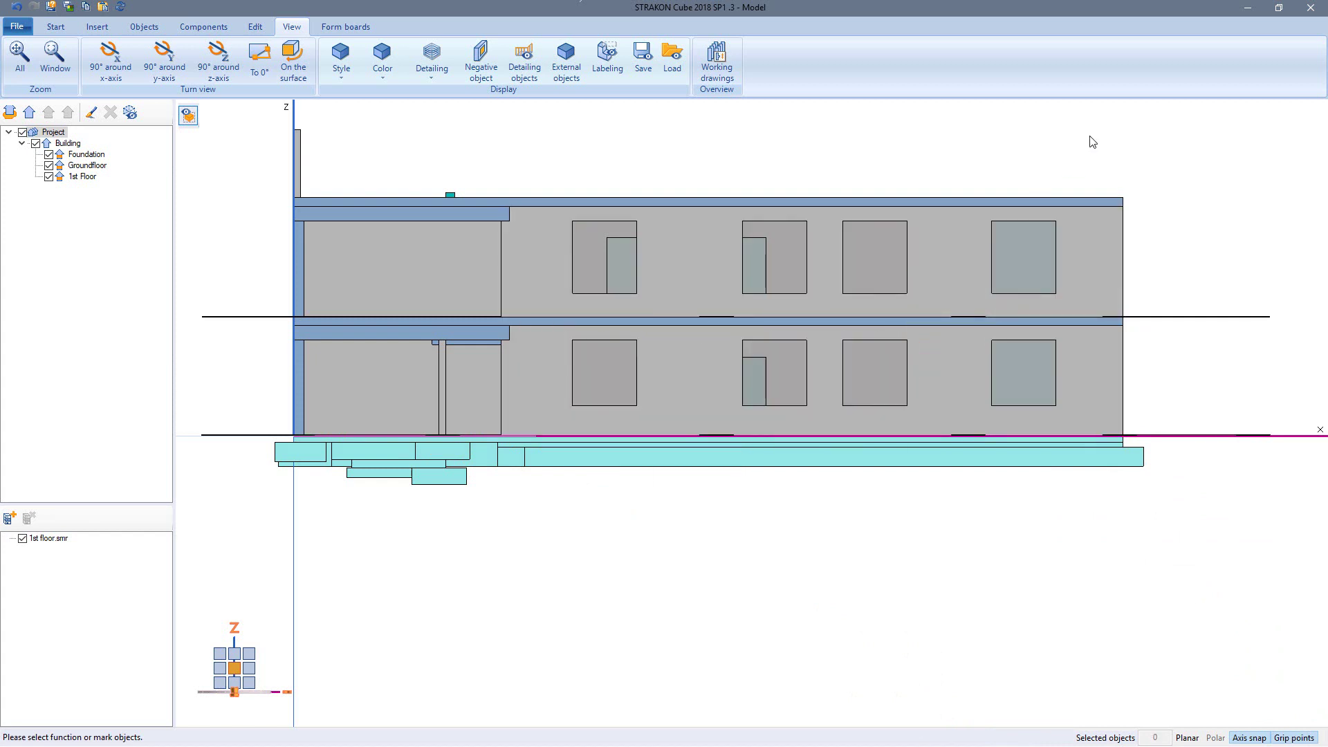
Close Cube, save the groundfloor drawing without refreshing Flex-Parts, and update all affected 3D views
click(1310, 7)
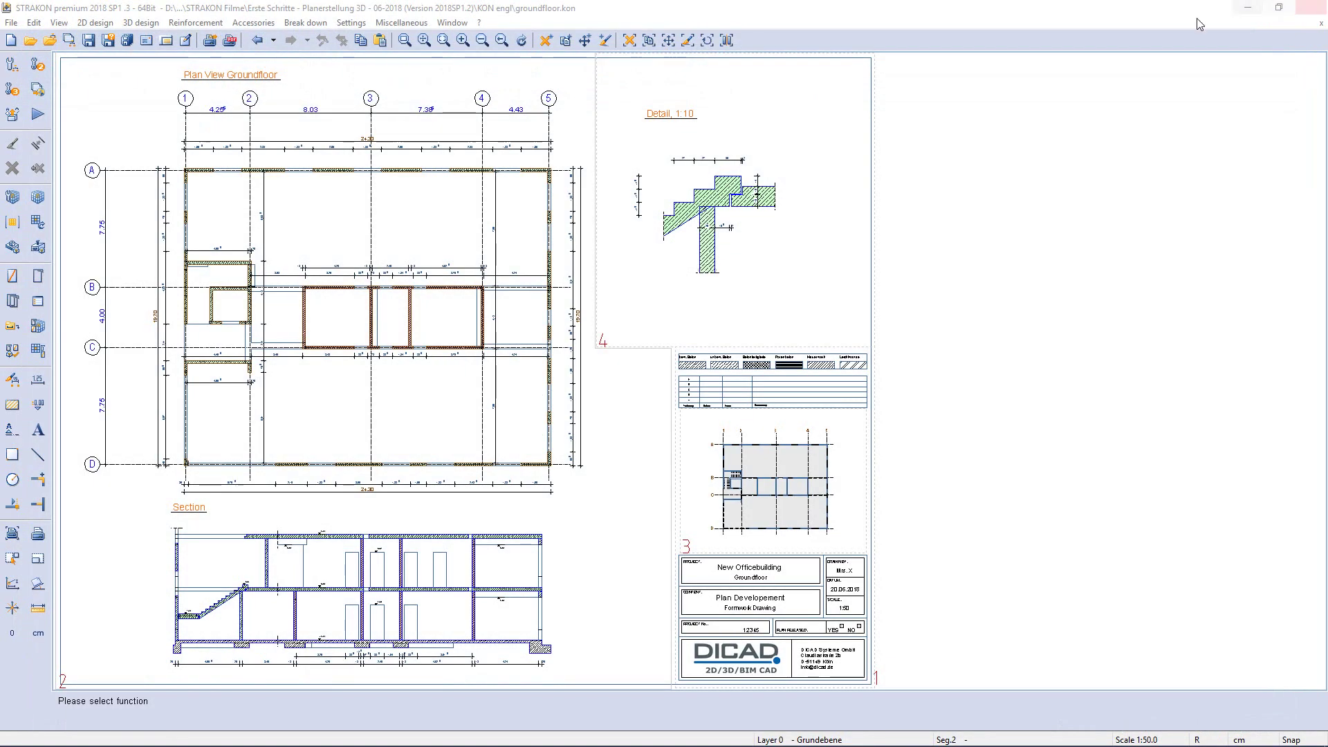
click(90, 42)
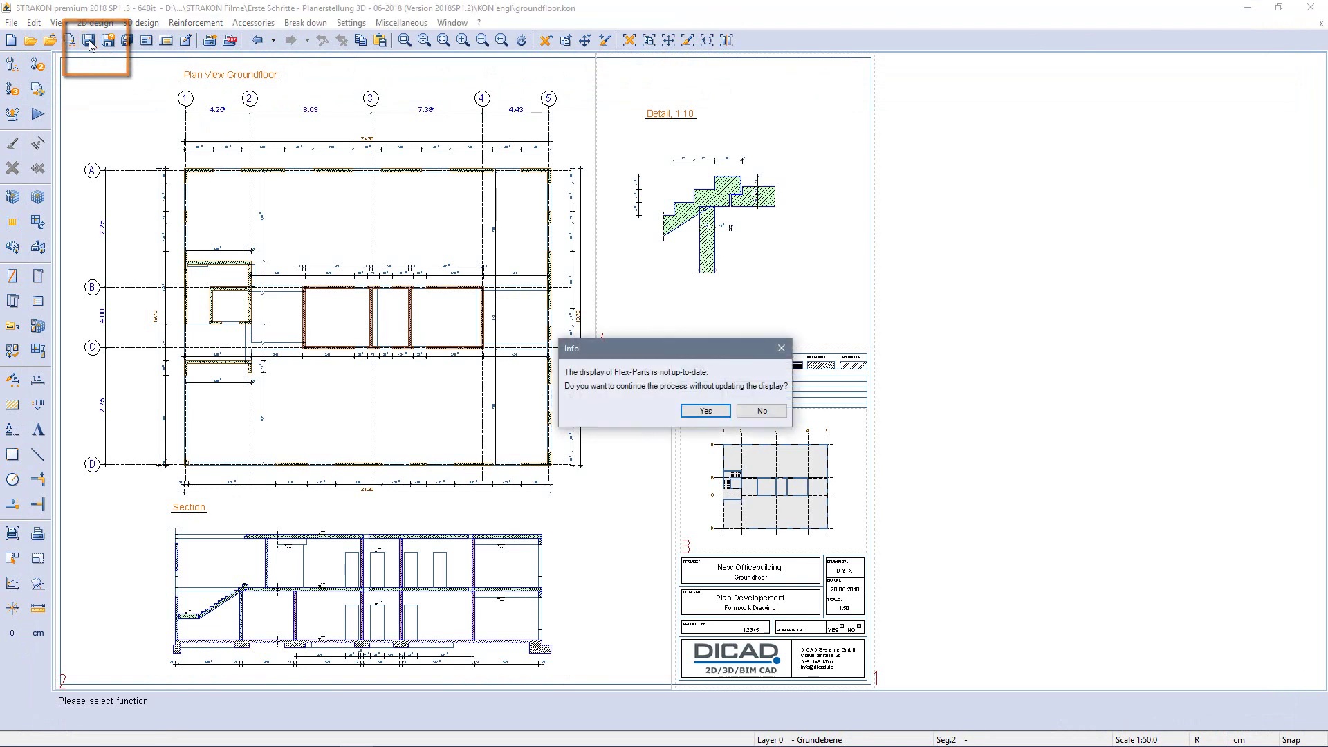
click(705, 411)
click(758, 409)
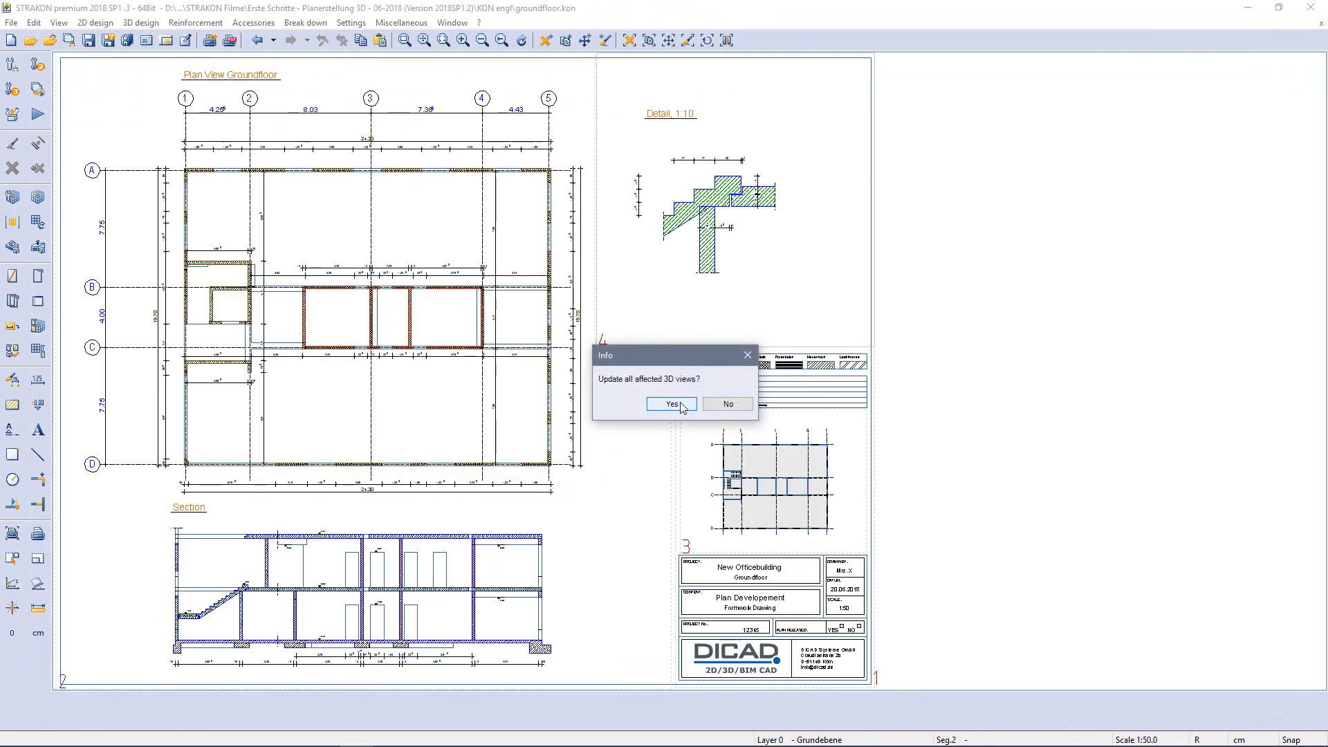
click(671, 404)
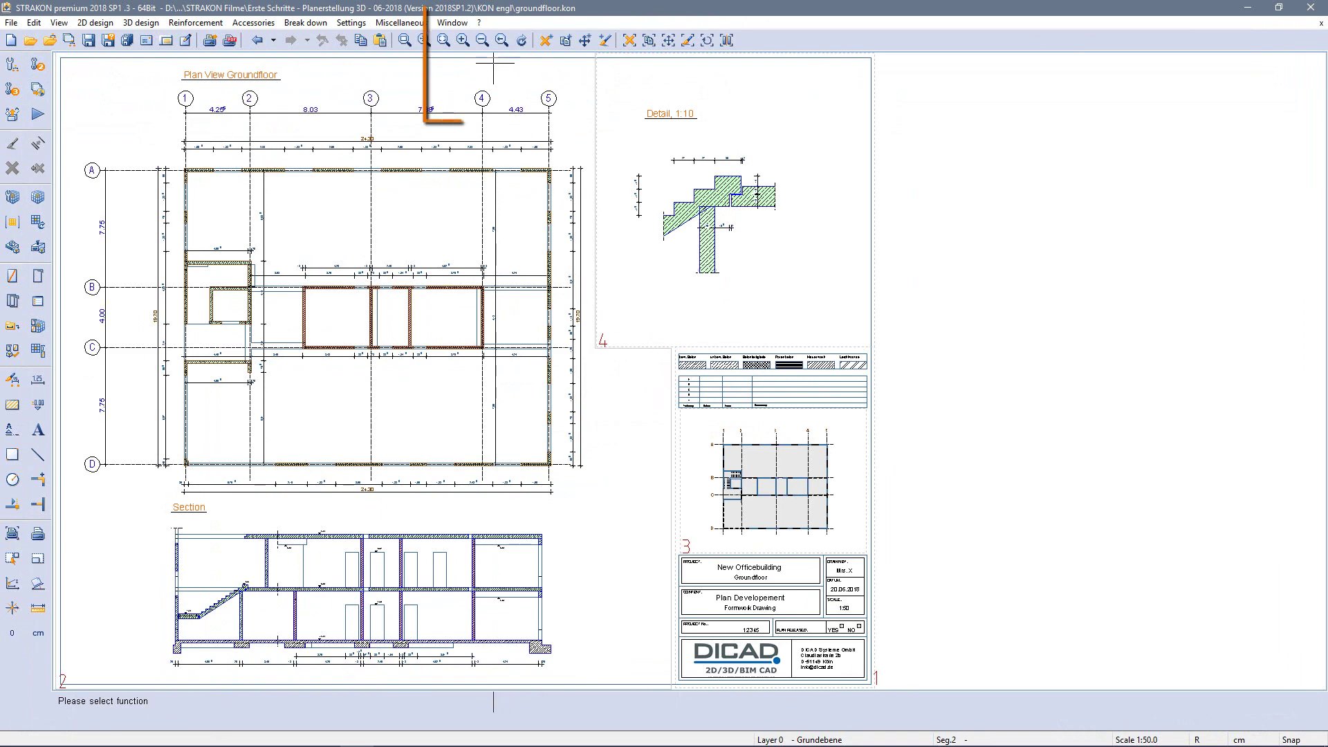
Switch to B020.kon, update its affected 3D views and accept both reinforcement modification lists
click(458, 25)
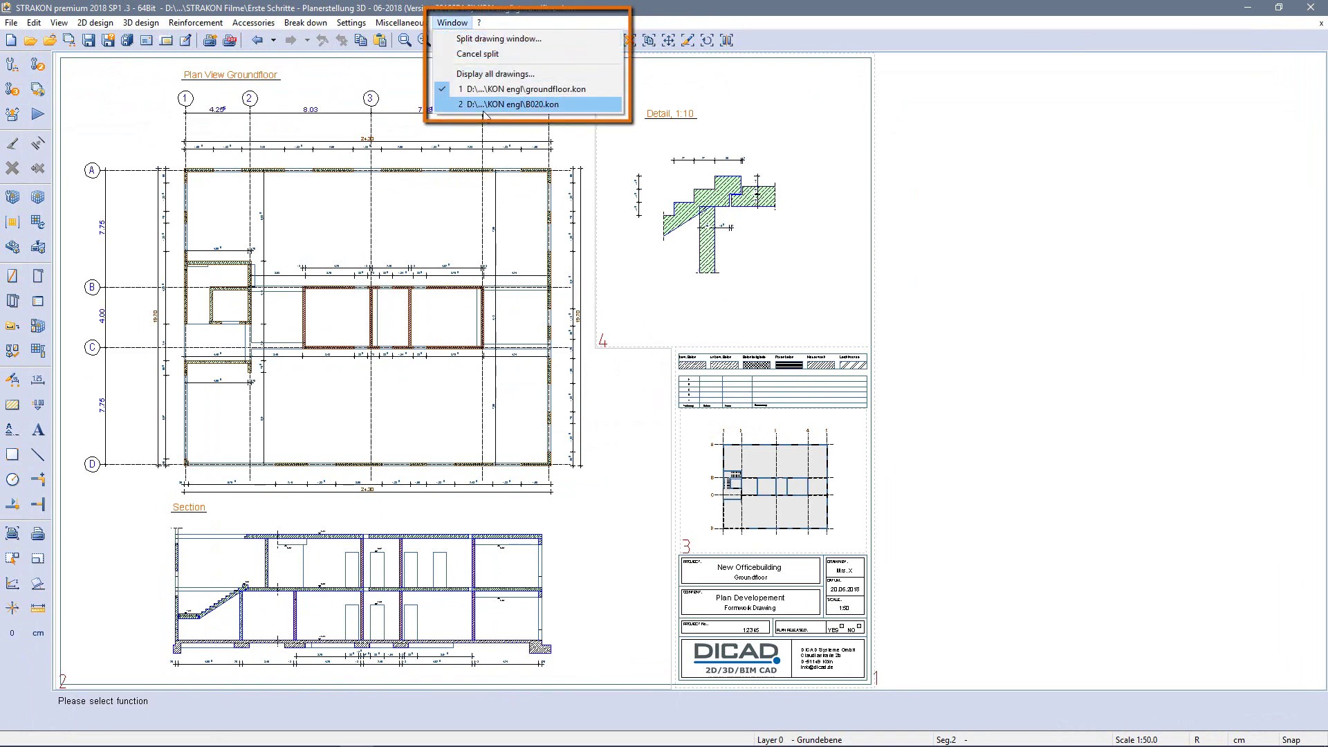
click(505, 104)
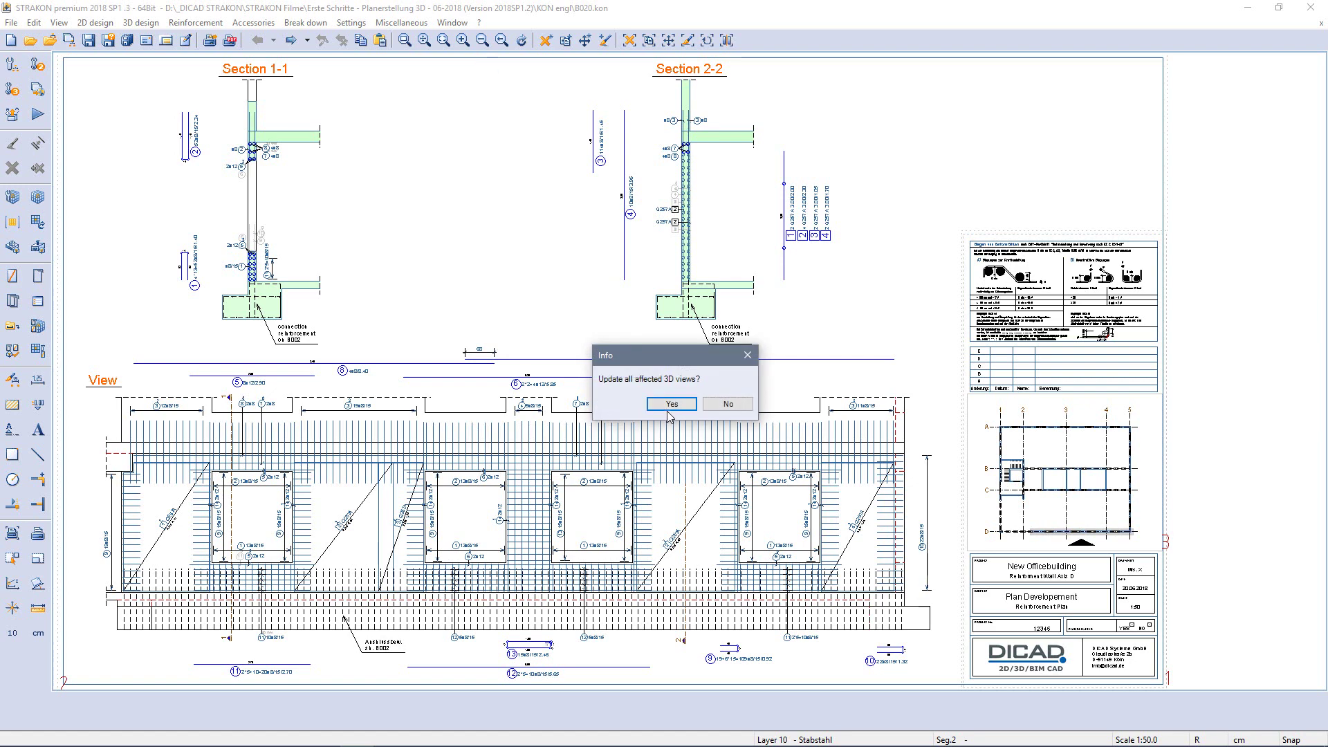
click(671, 405)
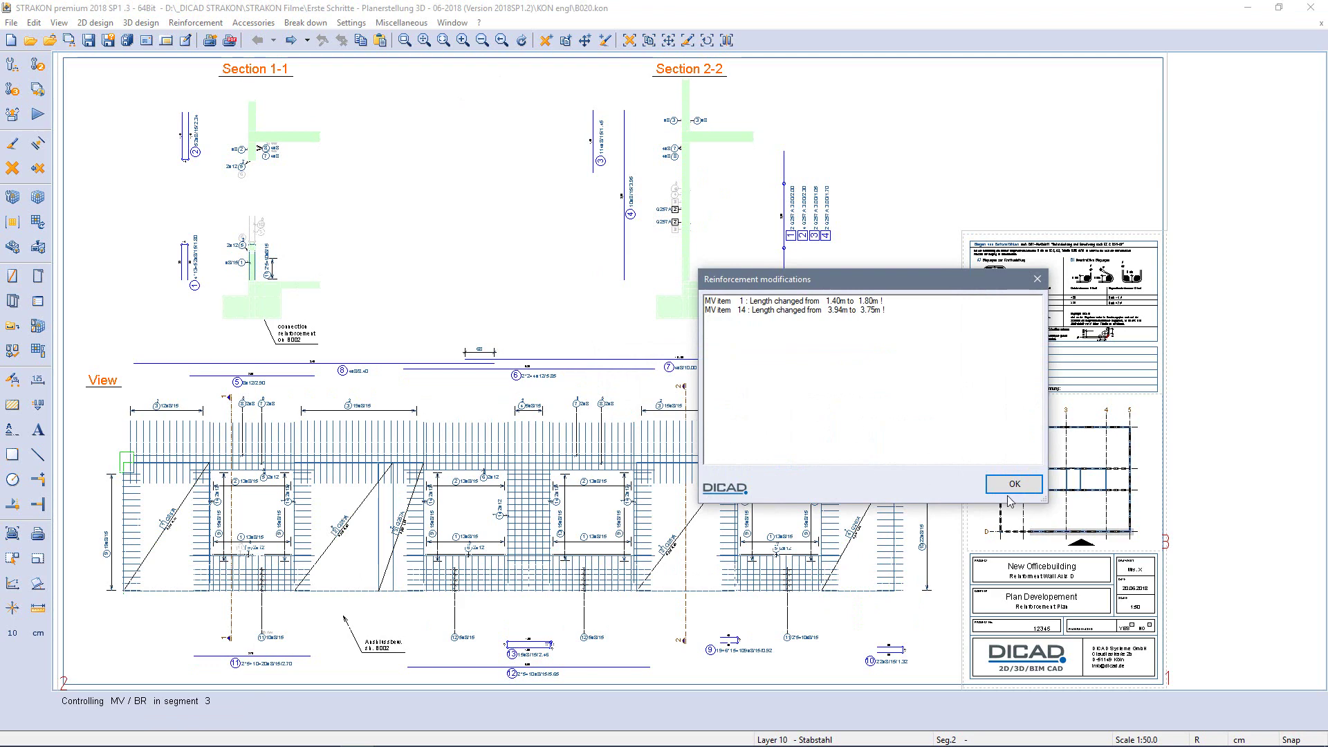
click(1011, 486)
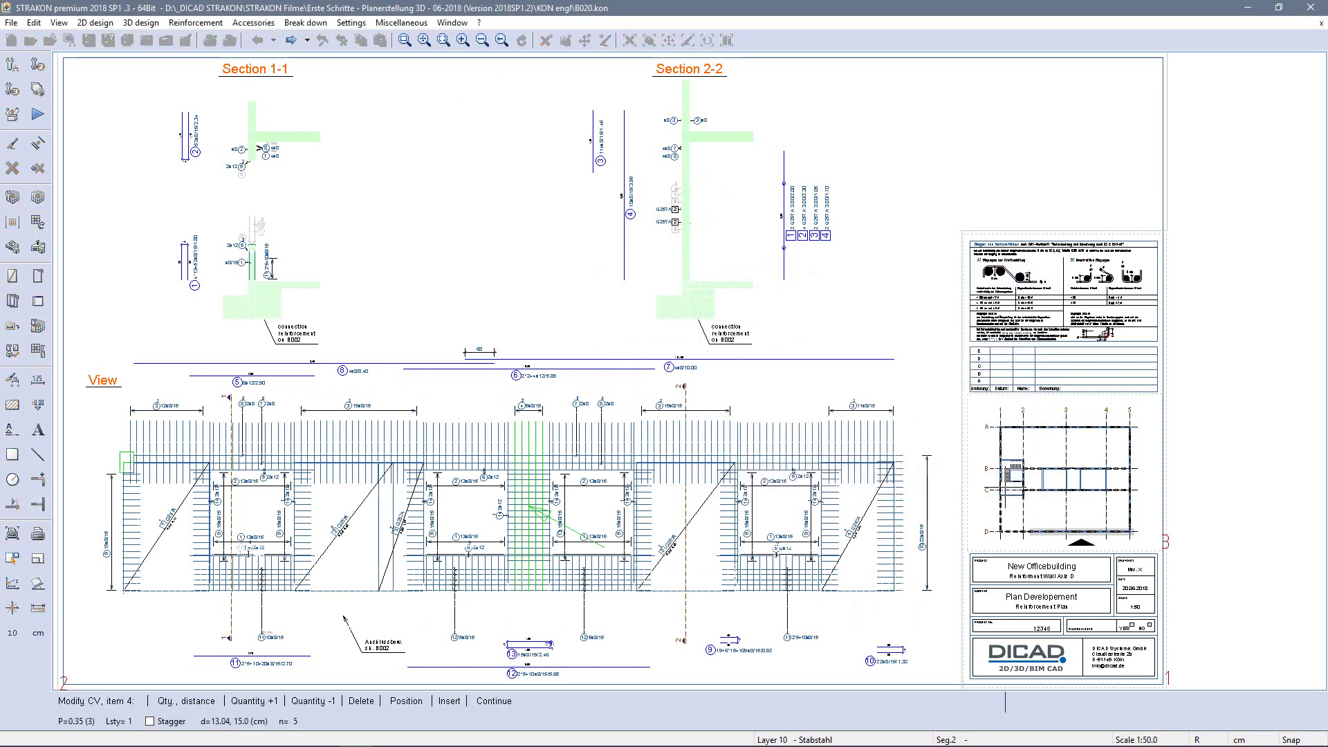
right_click(529, 493)
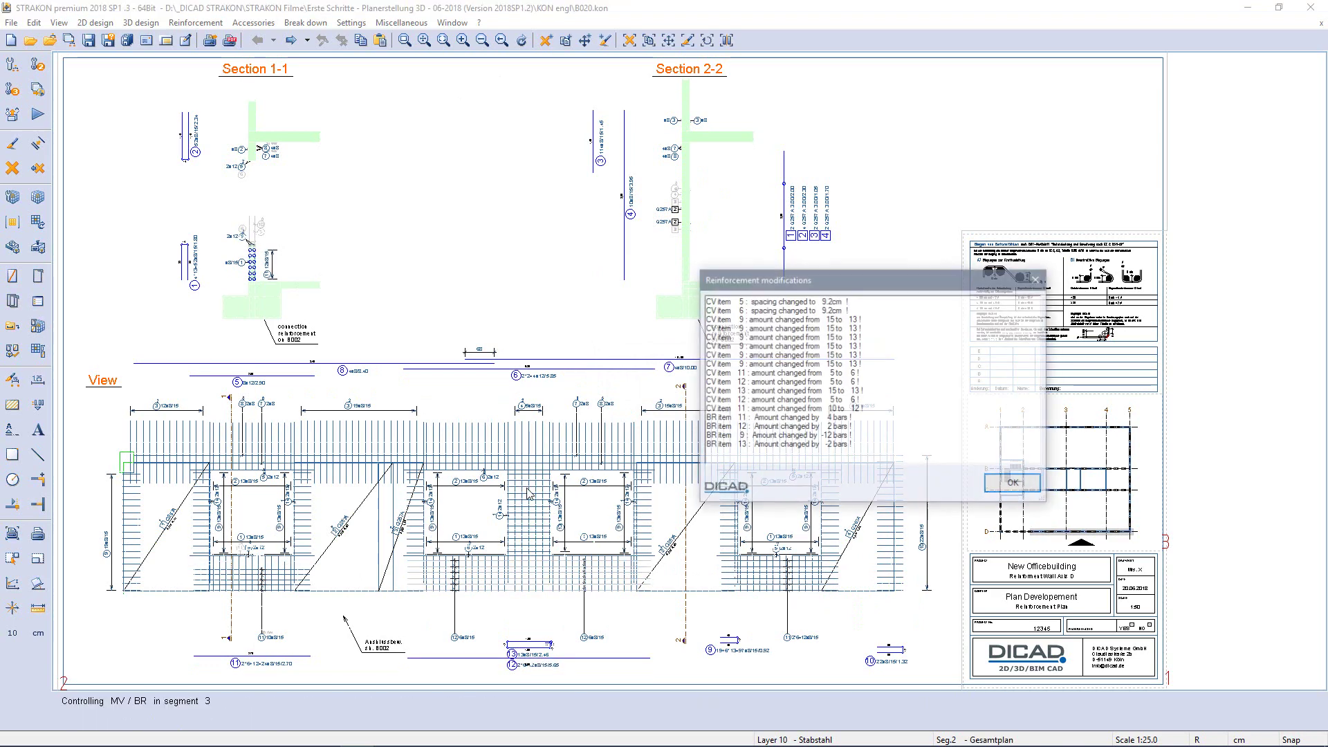
click(996, 488)
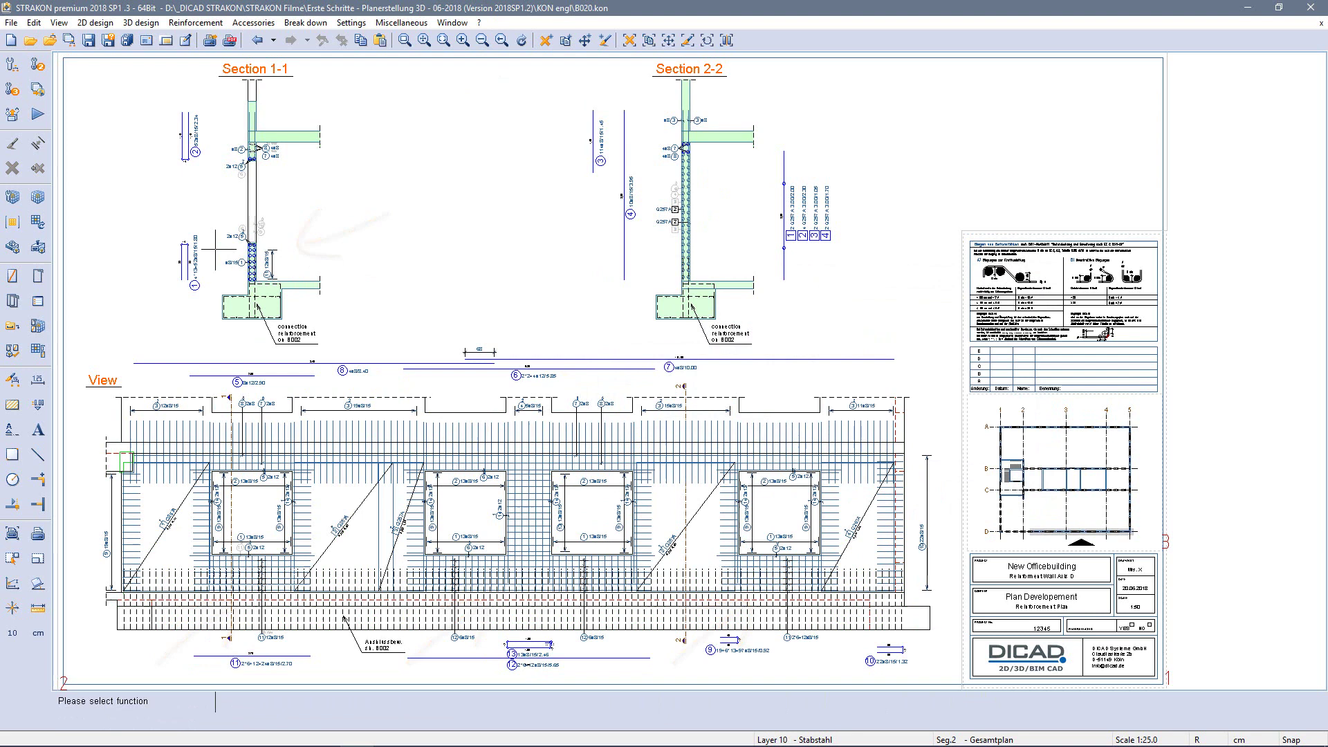
Open the model behind the B020 drawing in STRAKON Cube and start a Section
click(46, 201)
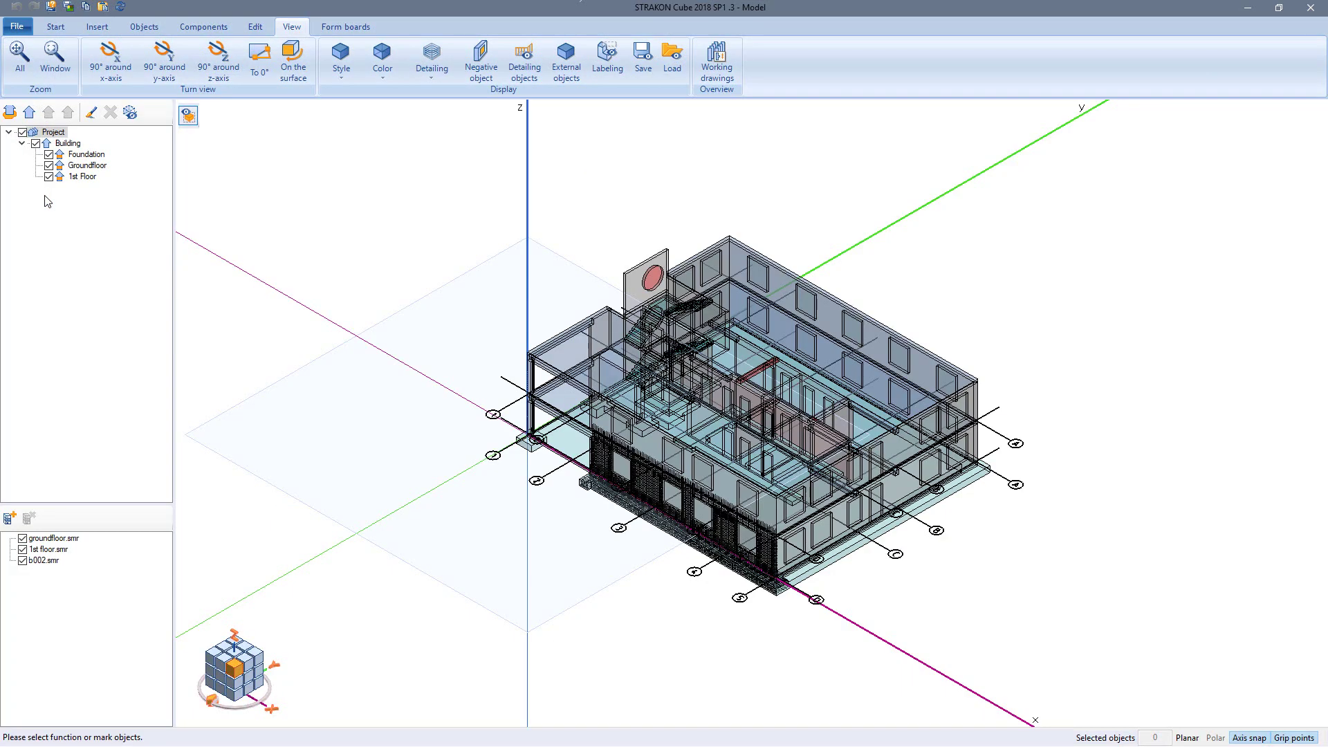
click(55, 27)
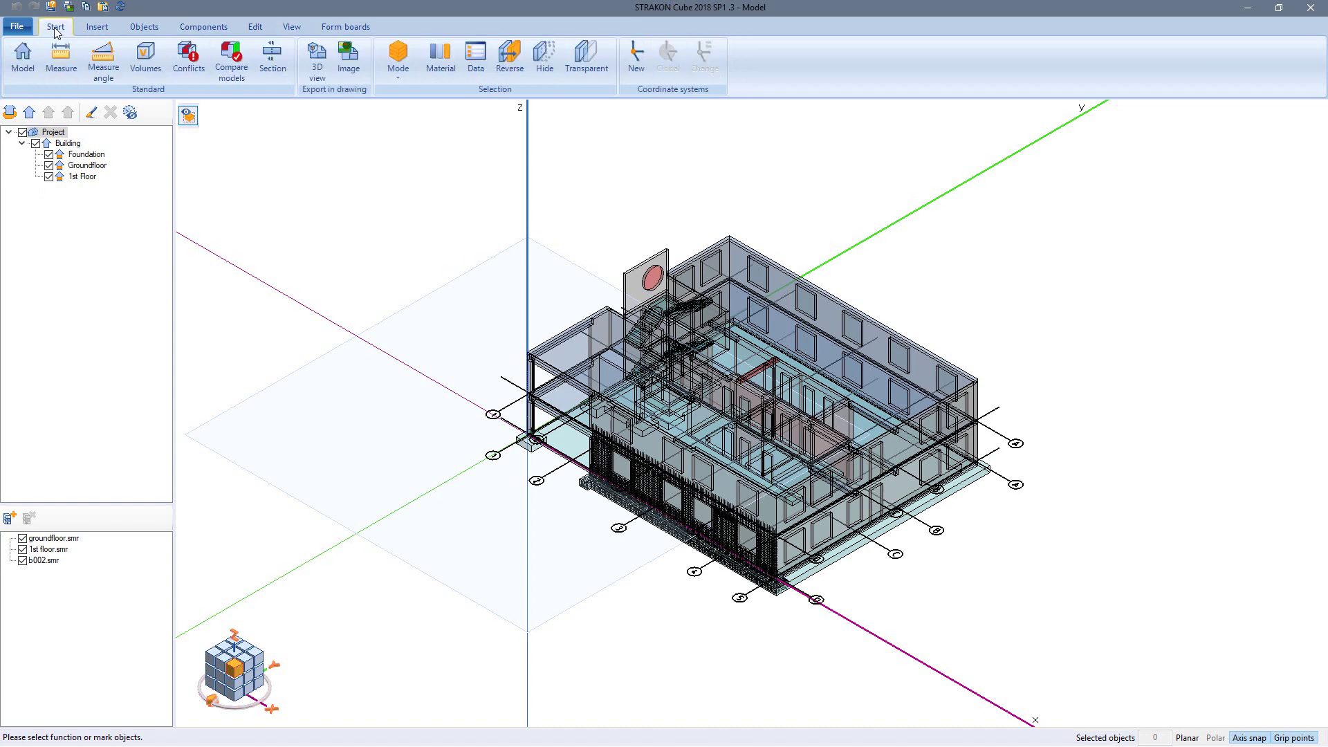
click(280, 70)
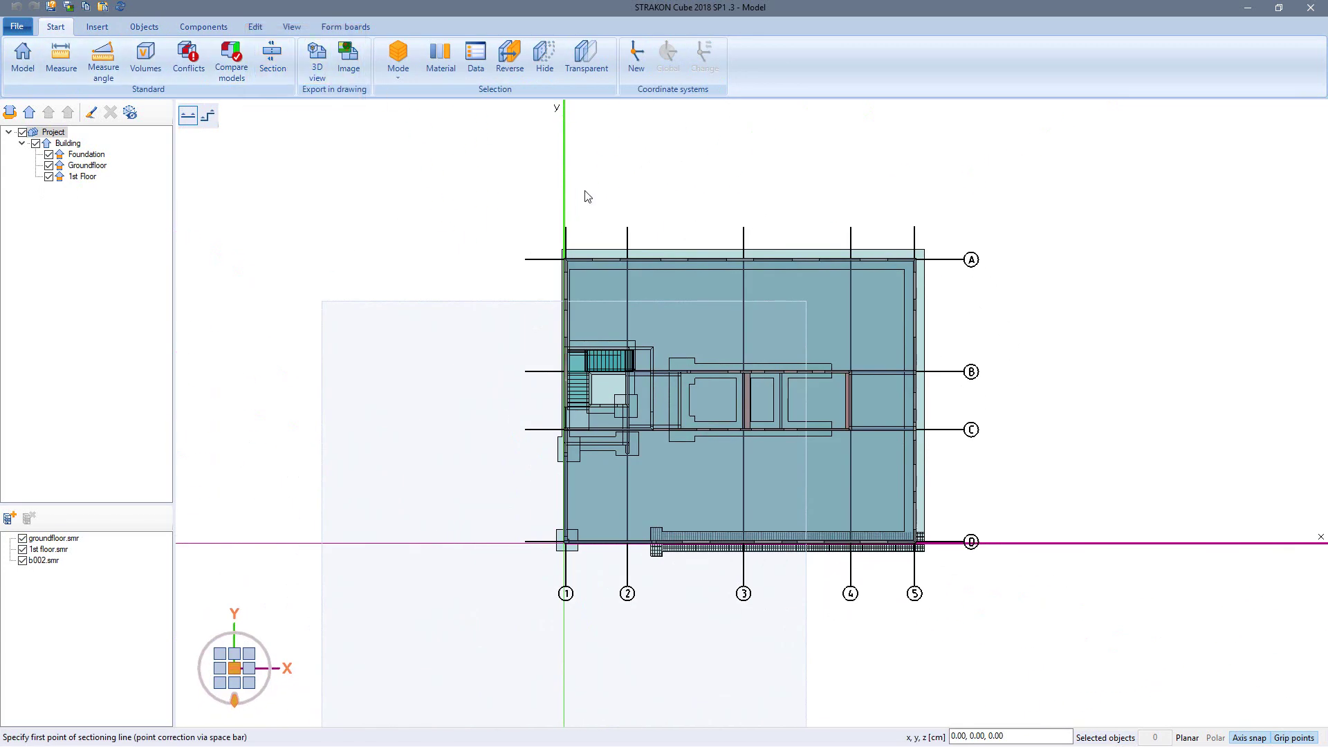
scroll(763, 574, up, 3)
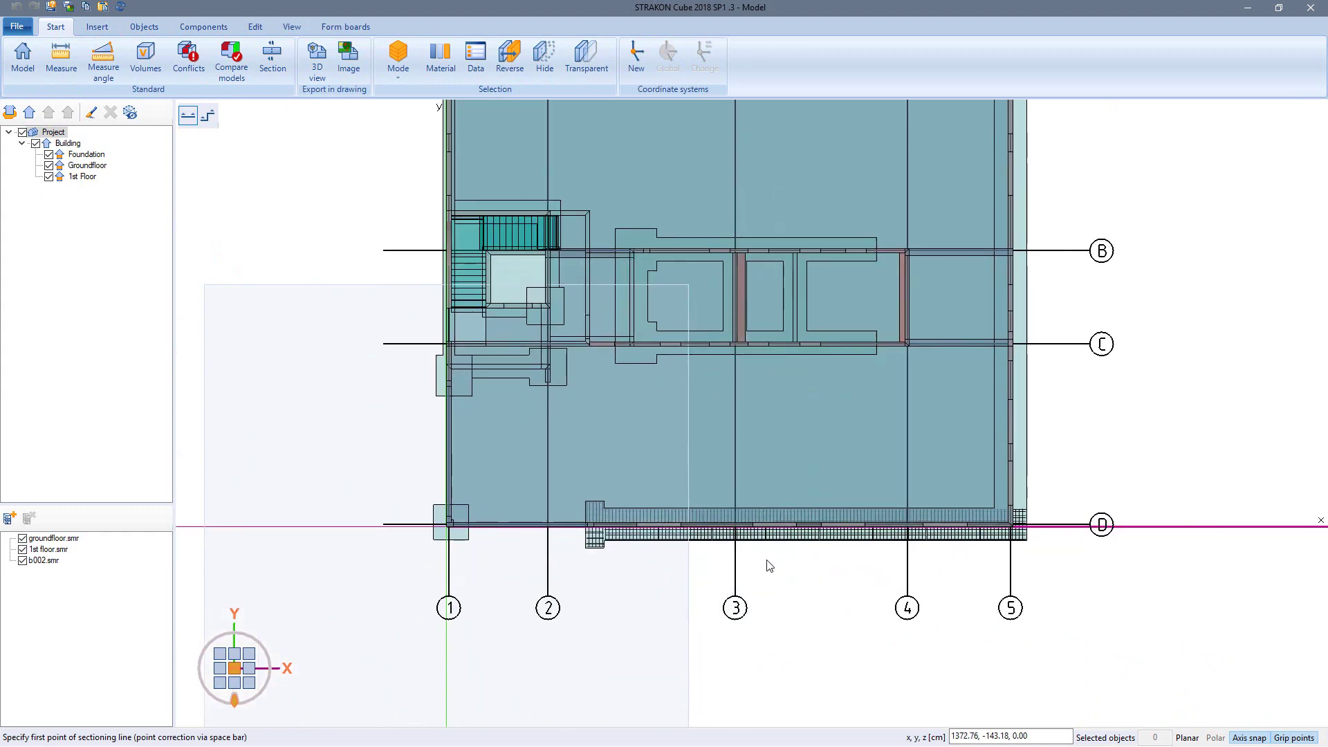
scroll(775, 548, up, 4)
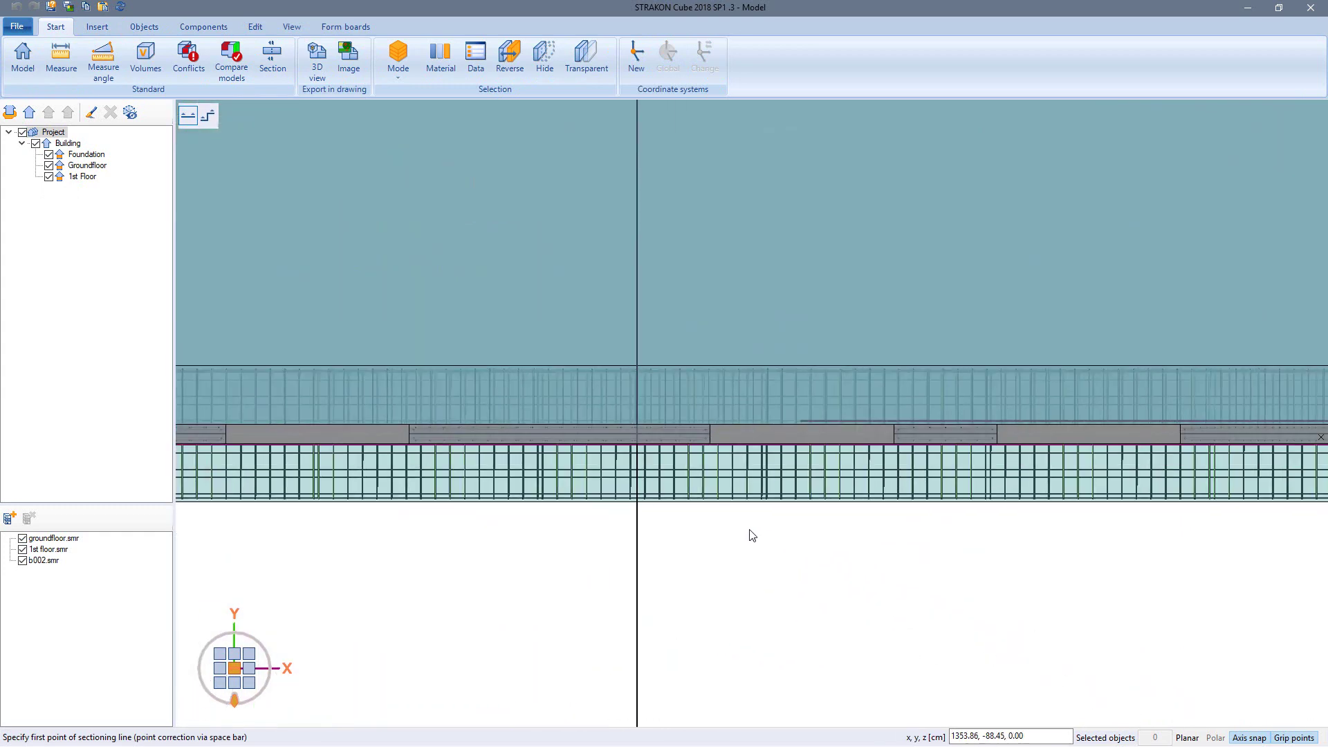
Cut across the foundation wall with set depth, top and bottom edges, then export it as 3D view
click(754, 528)
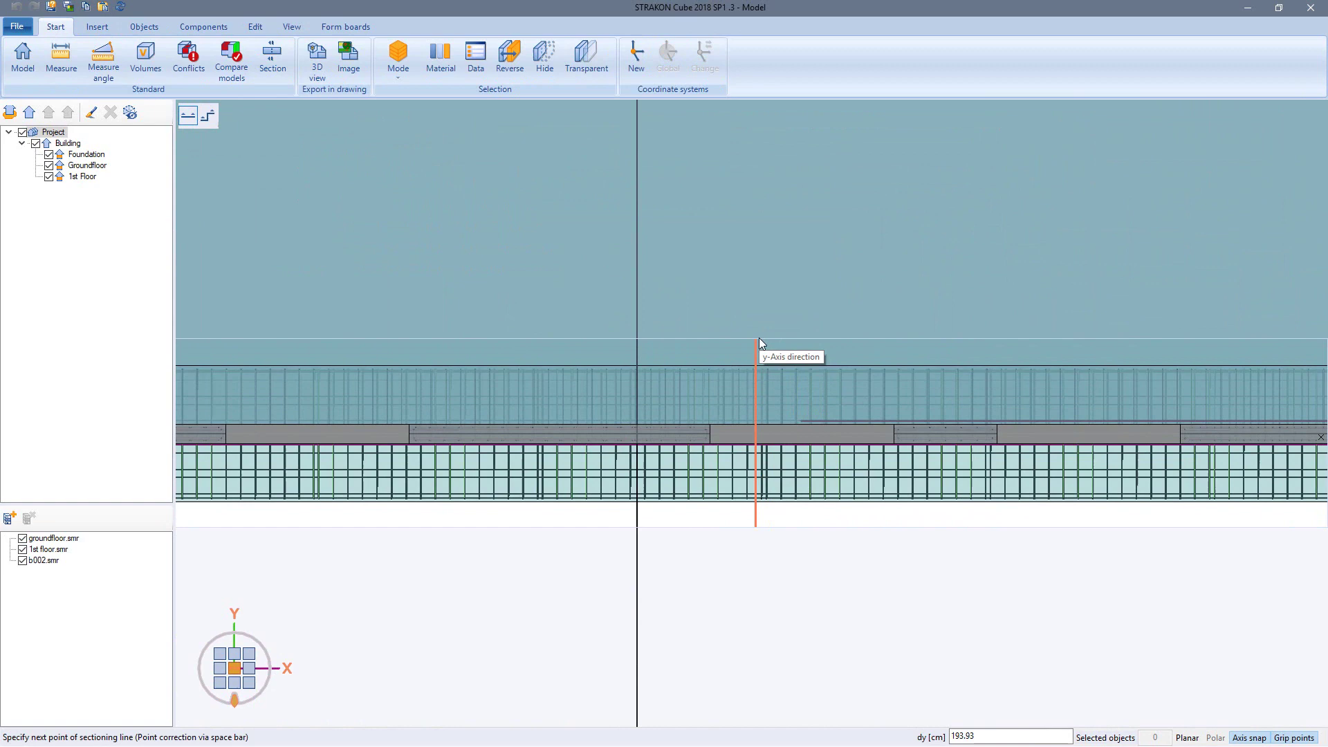
click(756, 338)
click(709, 340)
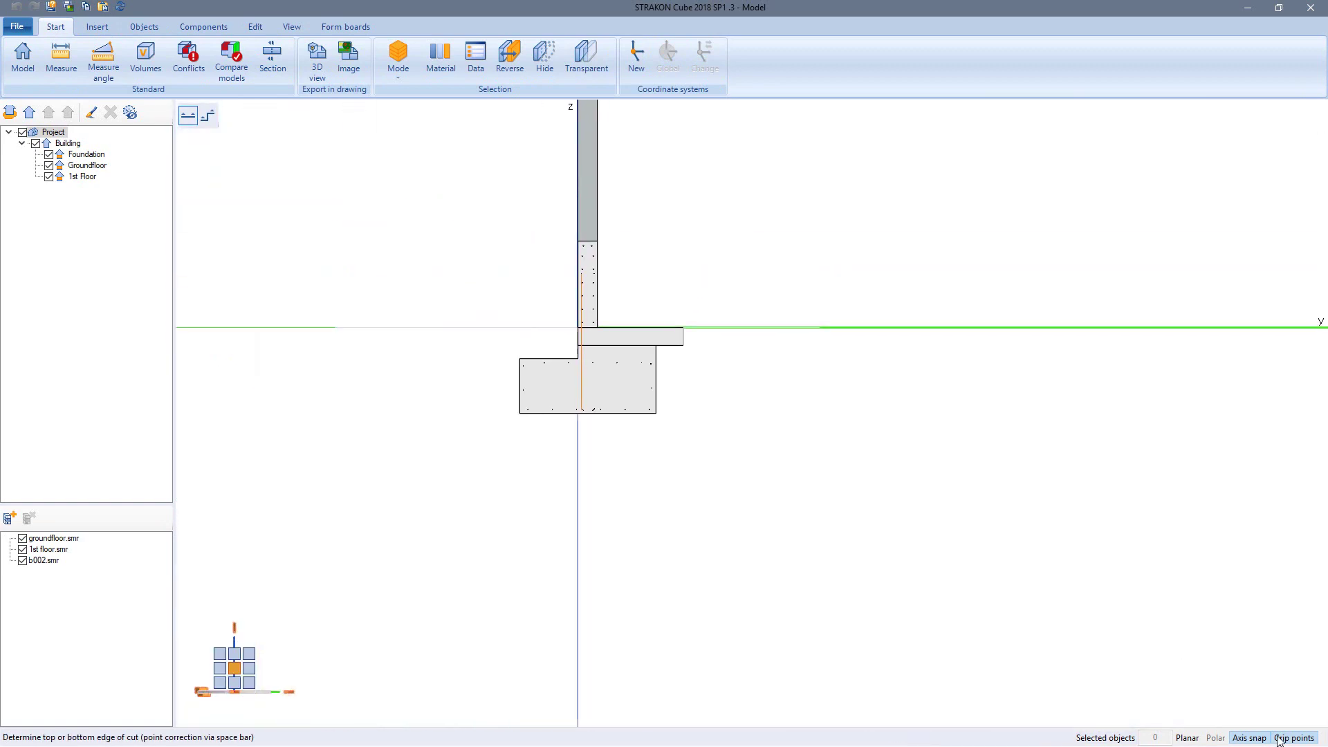
click(482, 231)
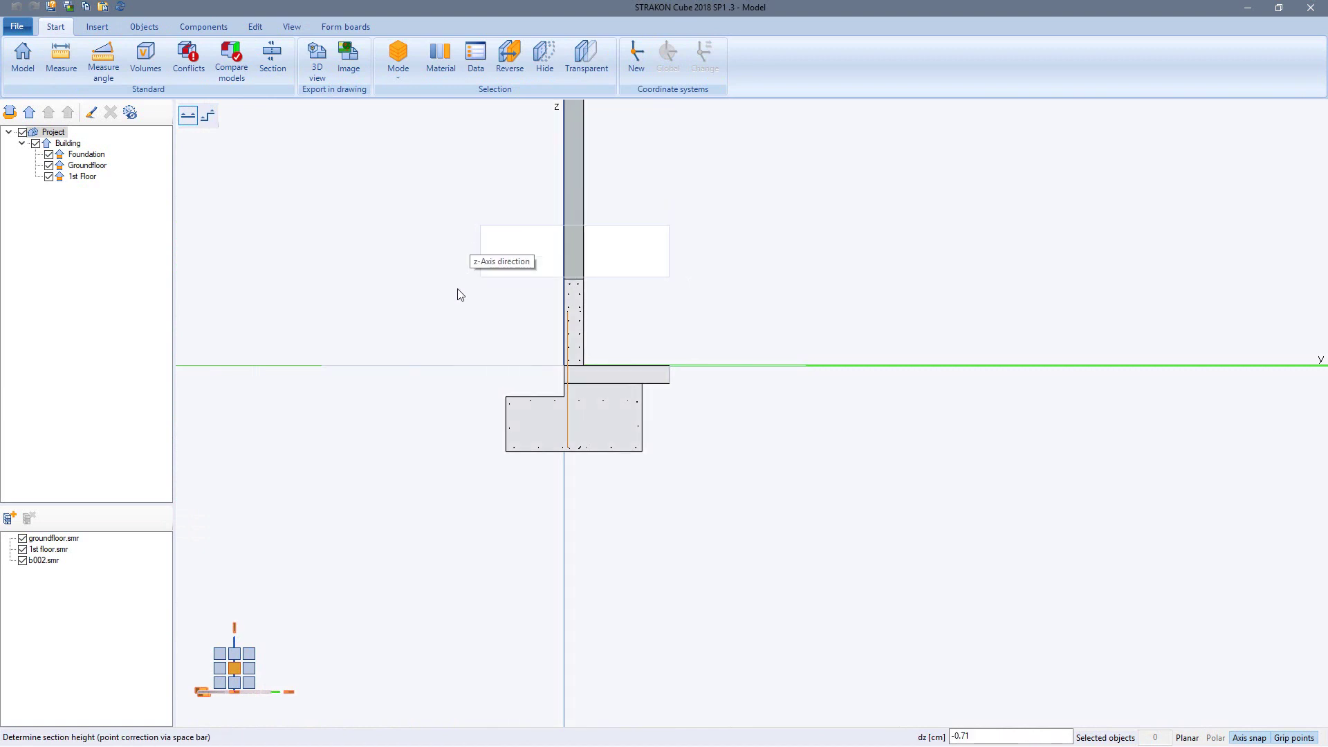
click(466, 519)
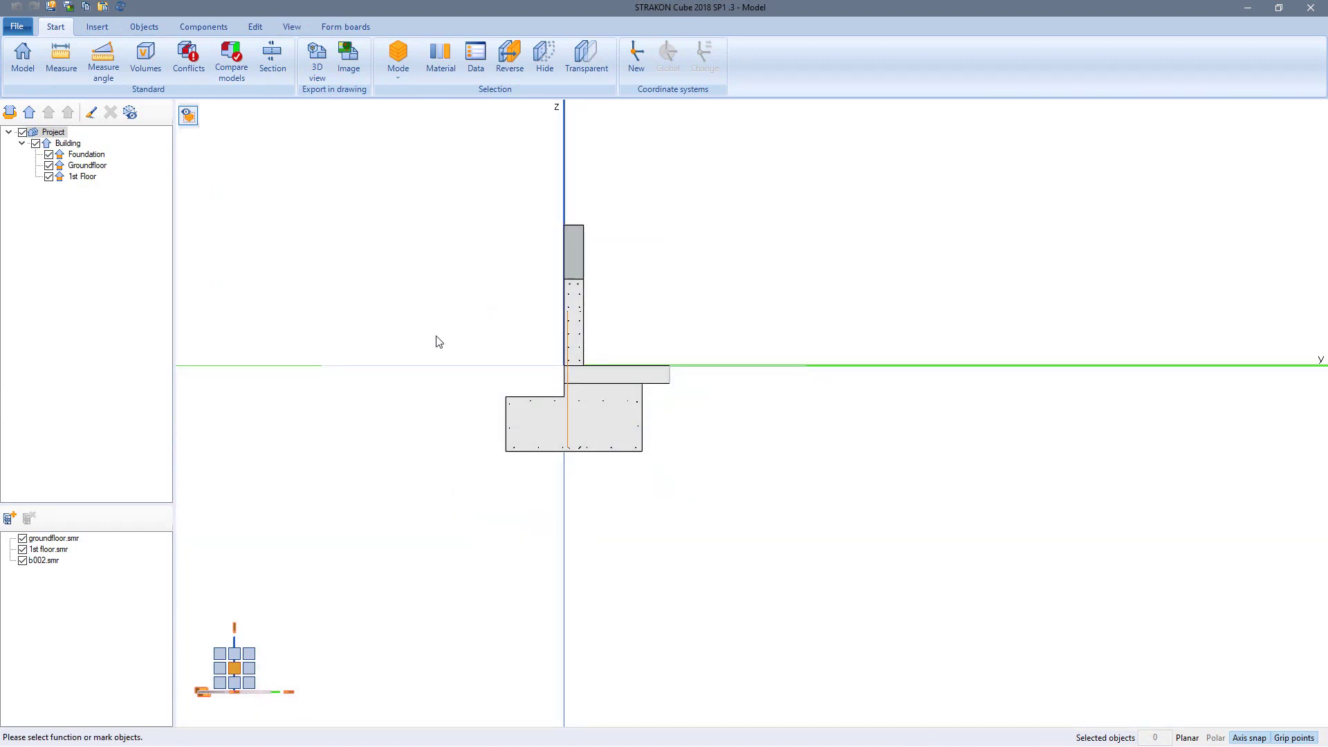
click(317, 76)
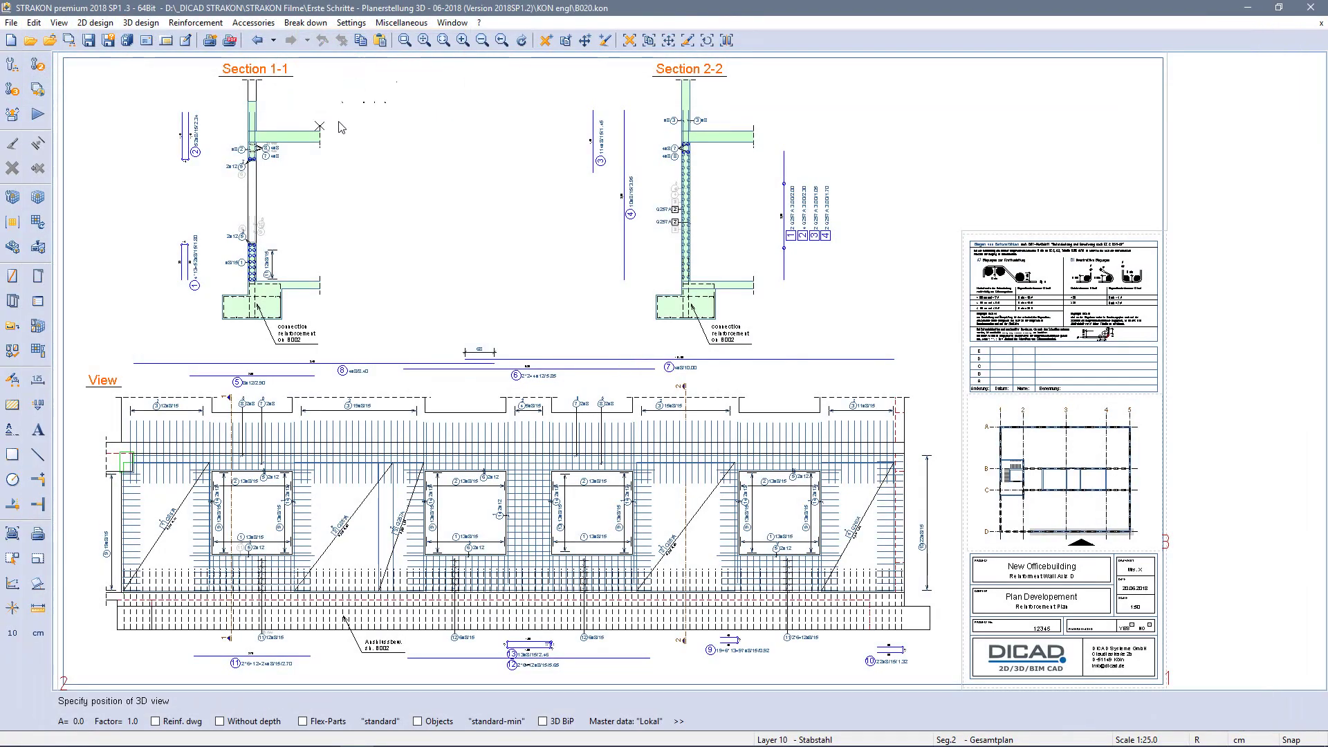
Place the section with reinforcement between Section 1-1 and 2-2 and create its rebar display
click(180, 723)
click(427, 322)
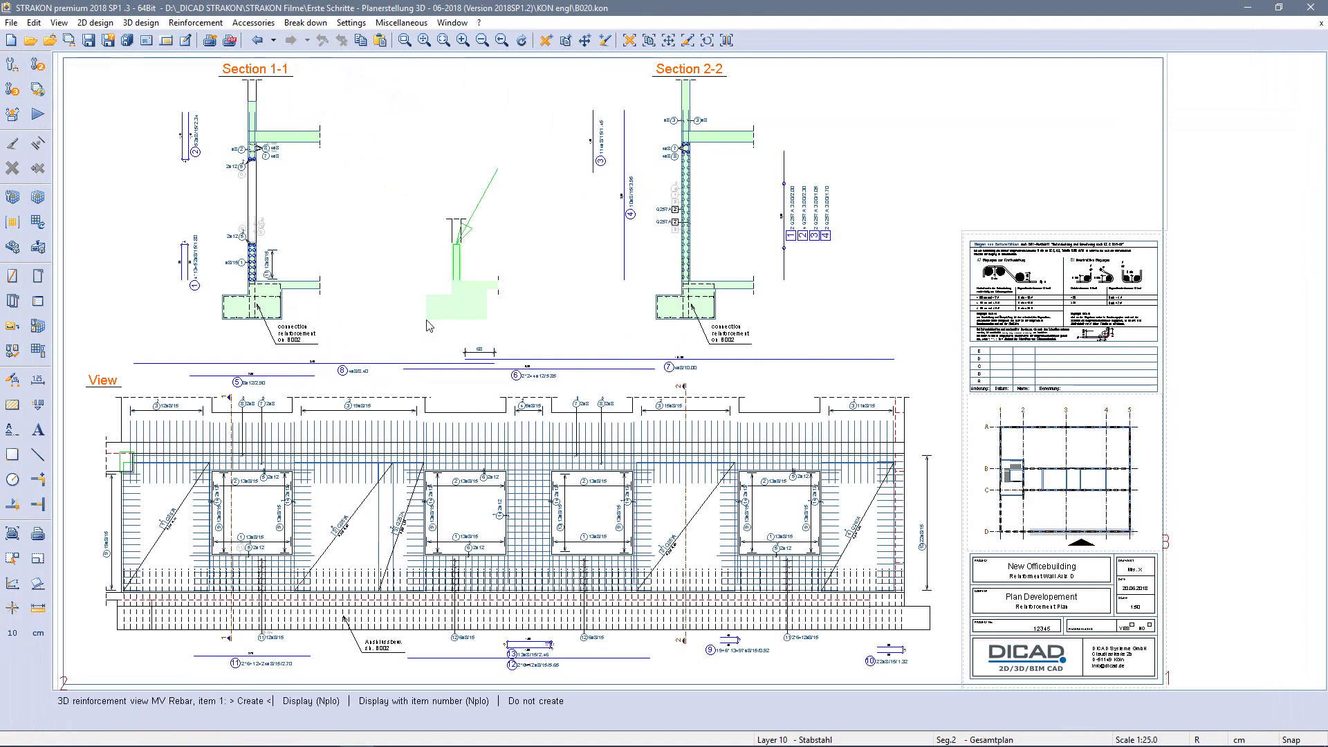
scroll(551, 254, up, 3)
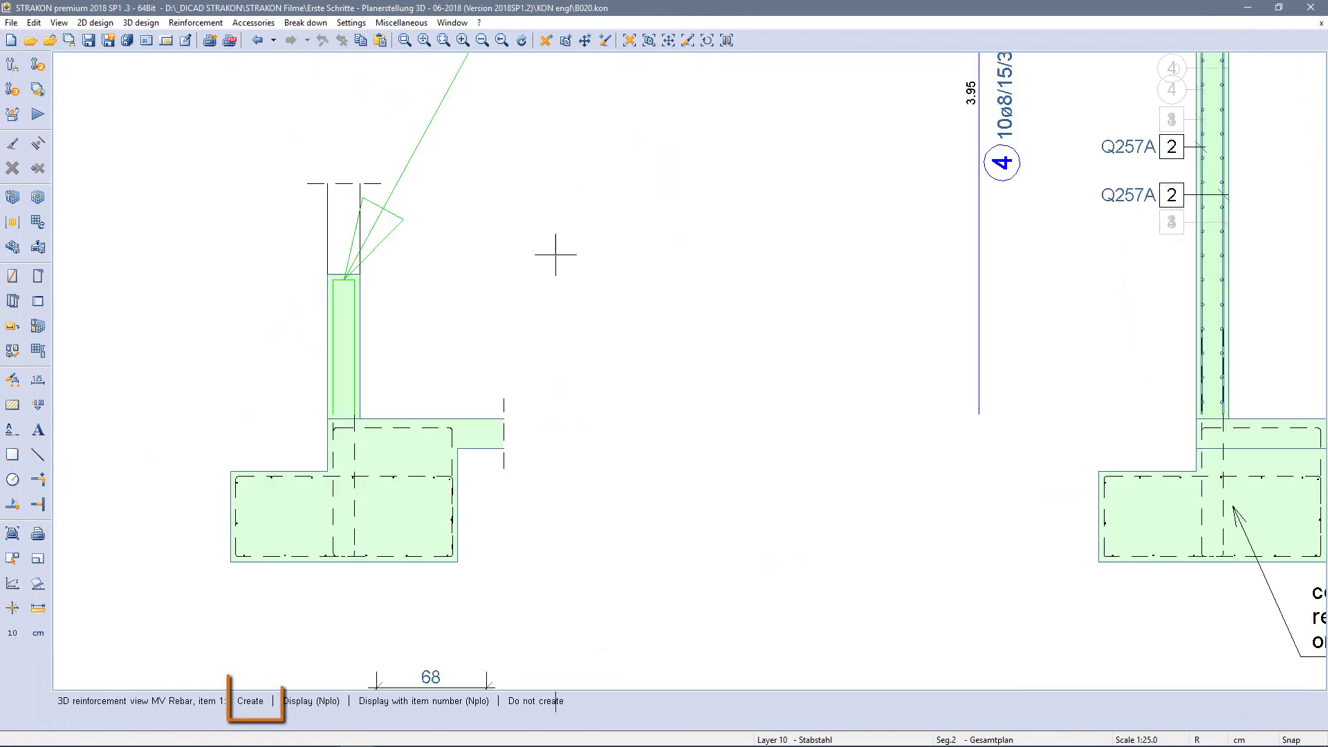
click(252, 701)
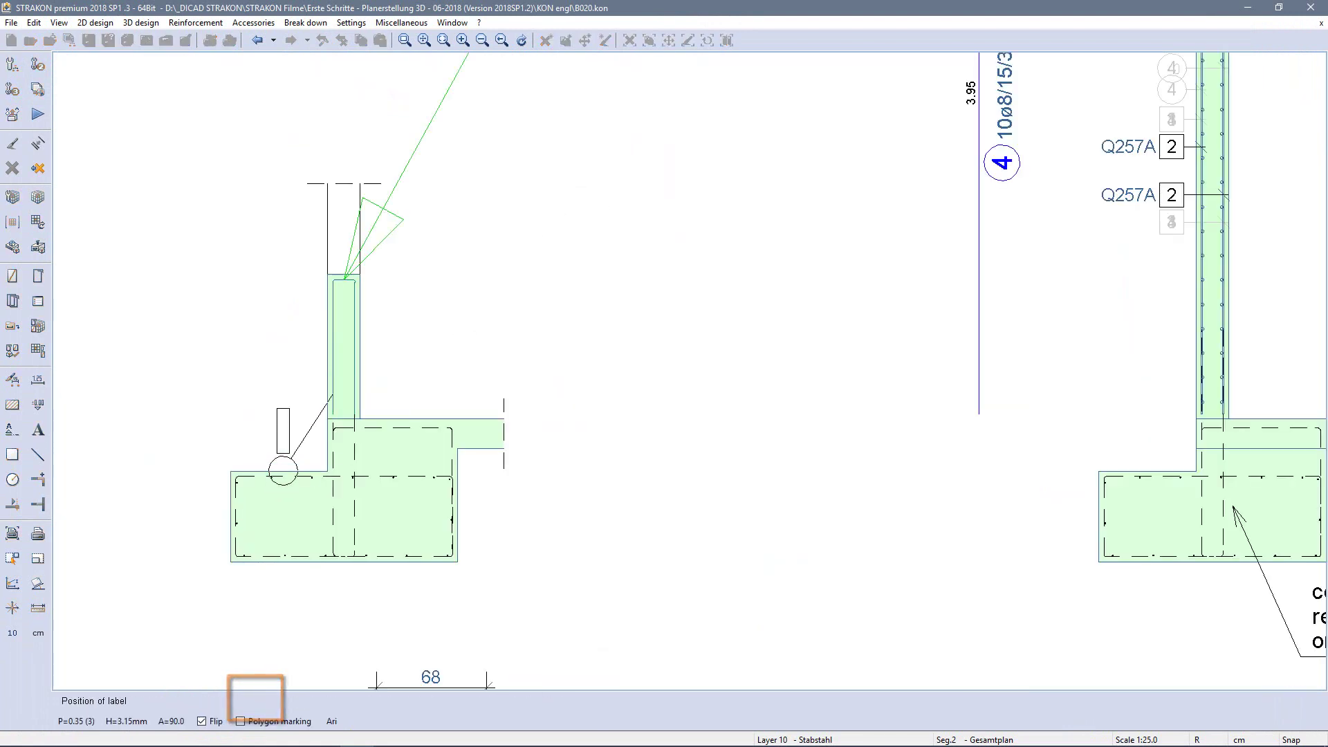
Position labels for bars 1, 6 and both bar 12 layers, then close STRAKON Cube
click(301, 352)
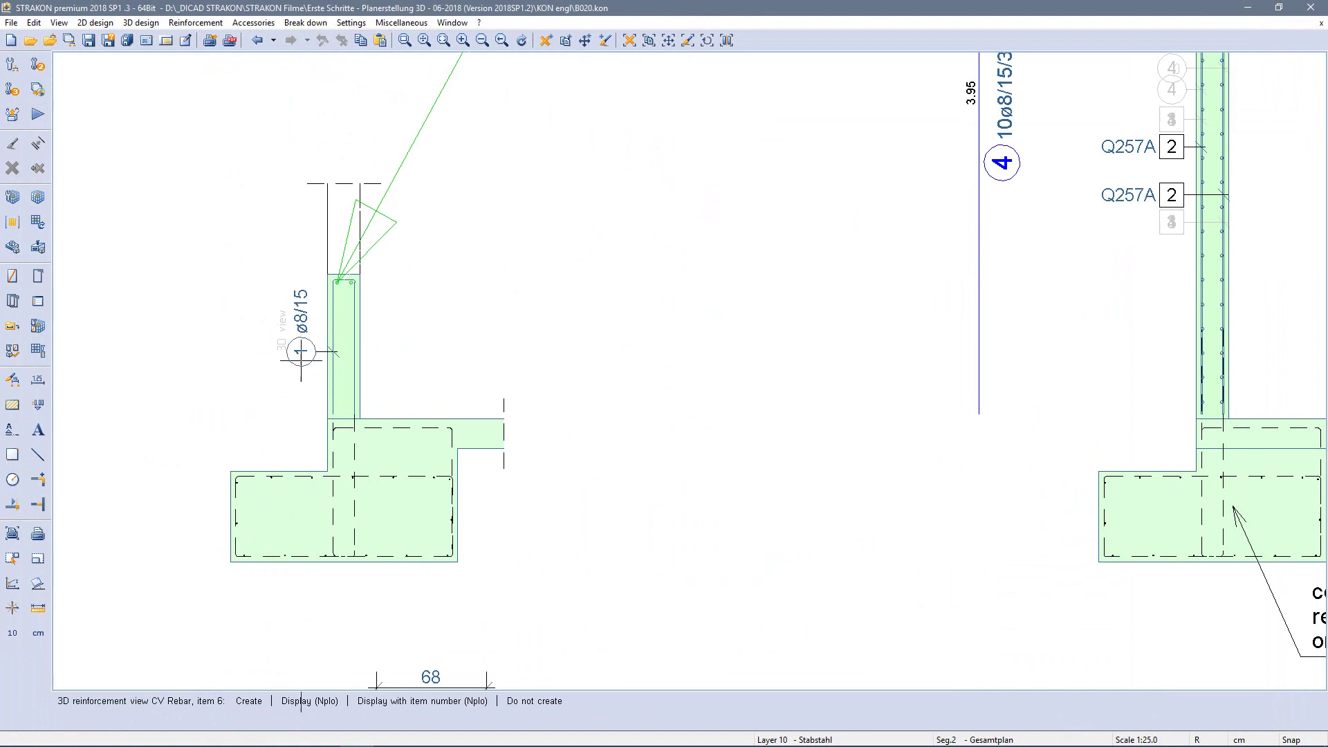
key(Return)
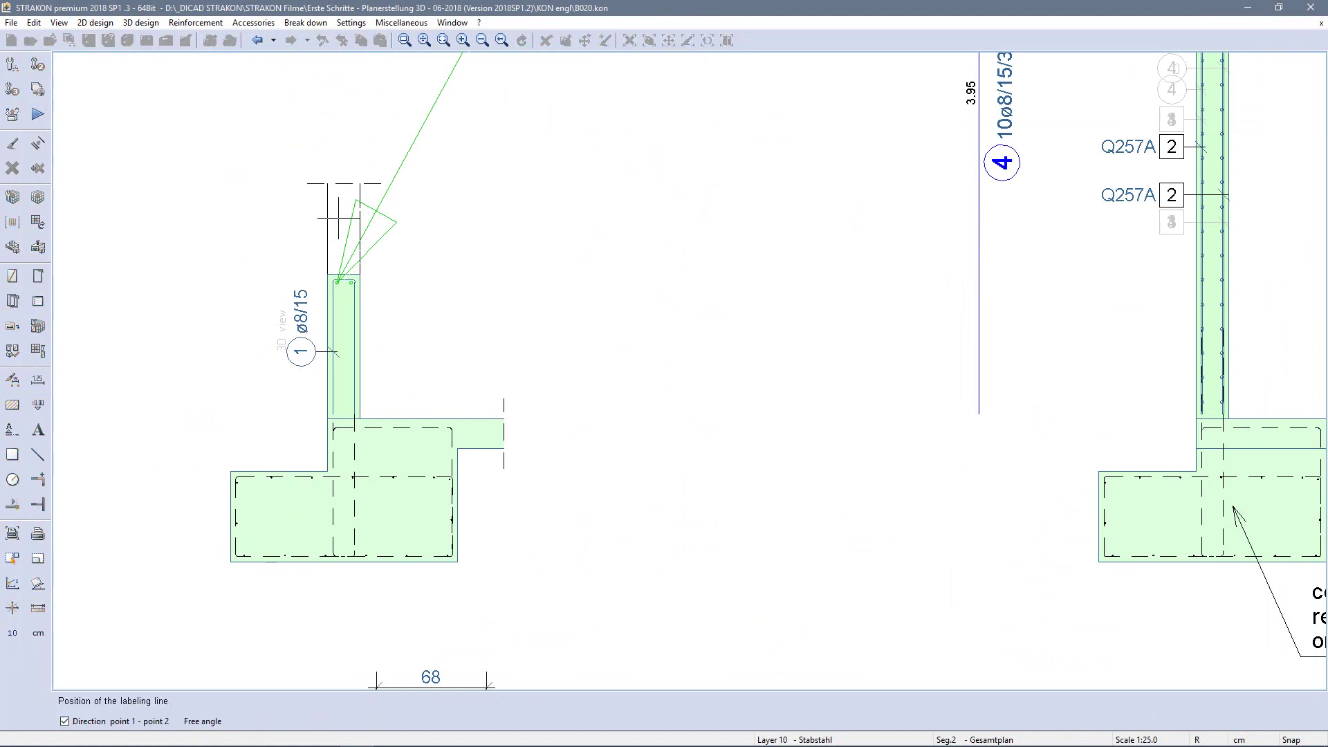
click(354, 137)
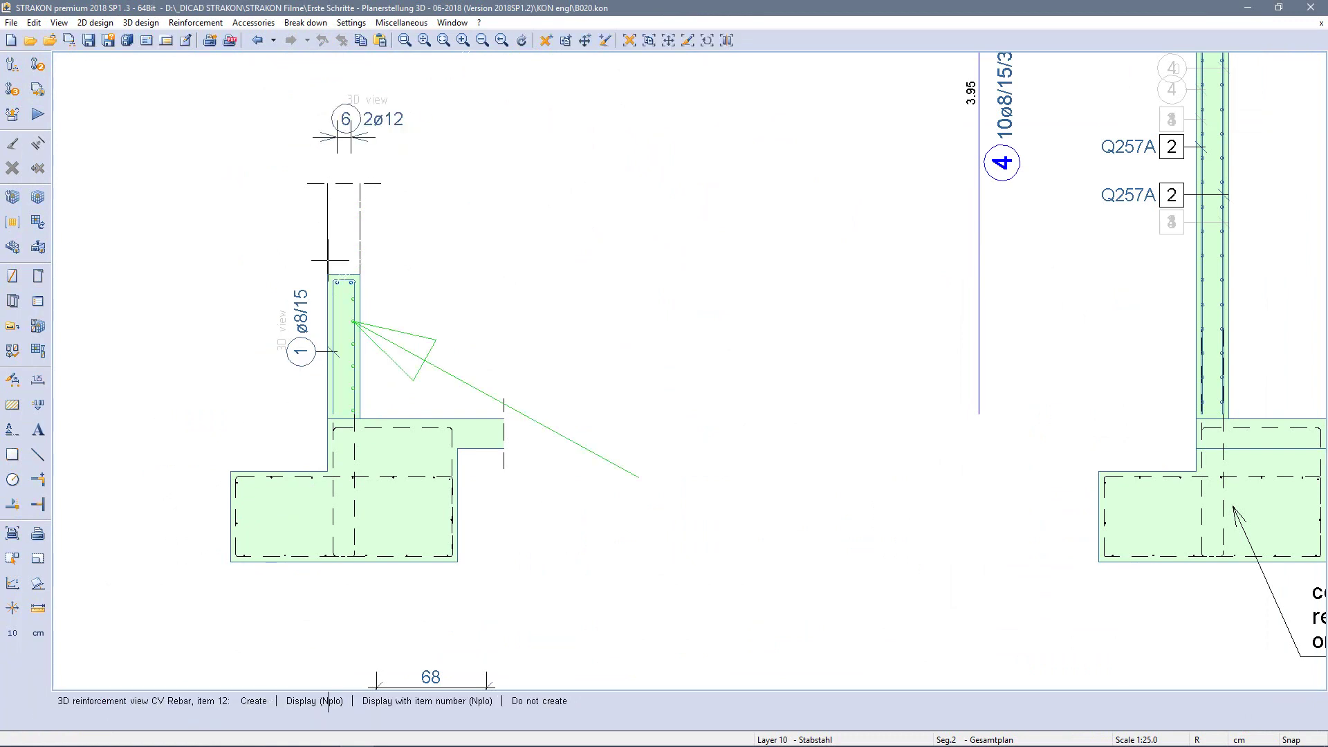
key(Return)
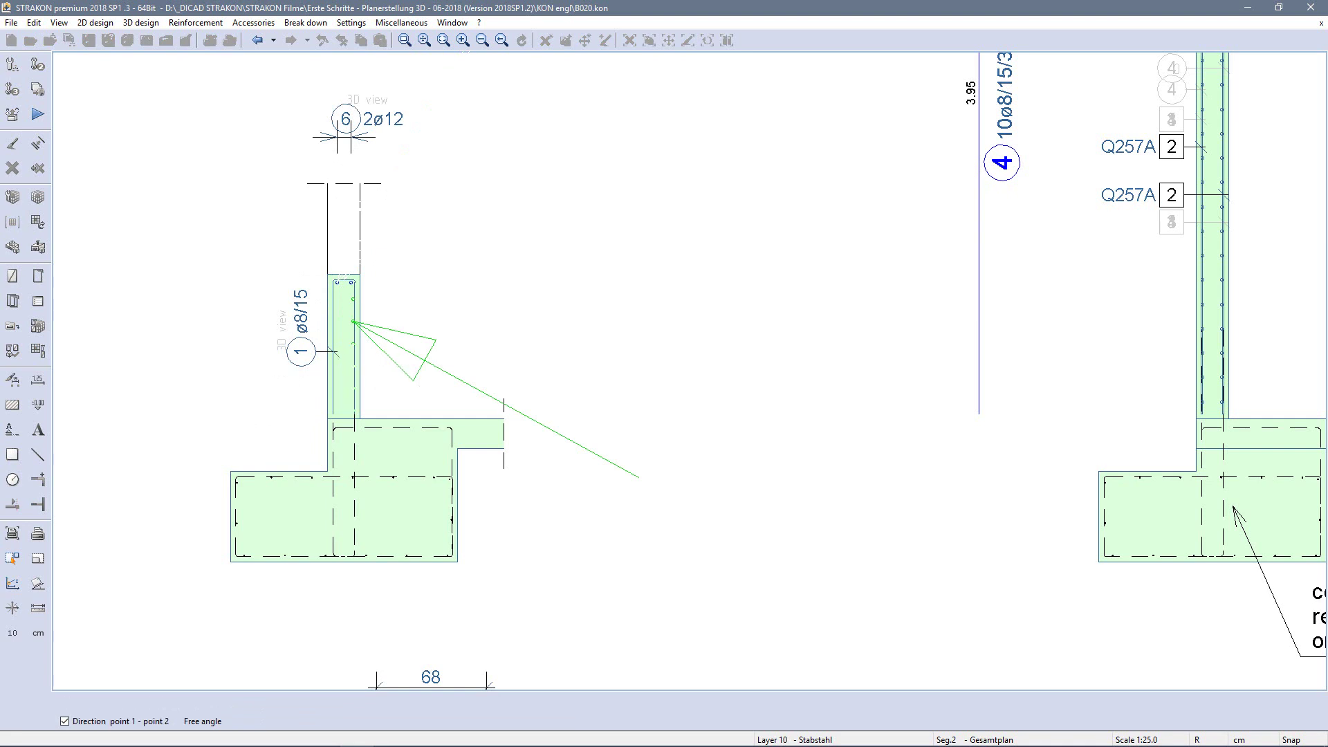
click(423, 371)
key(Return)
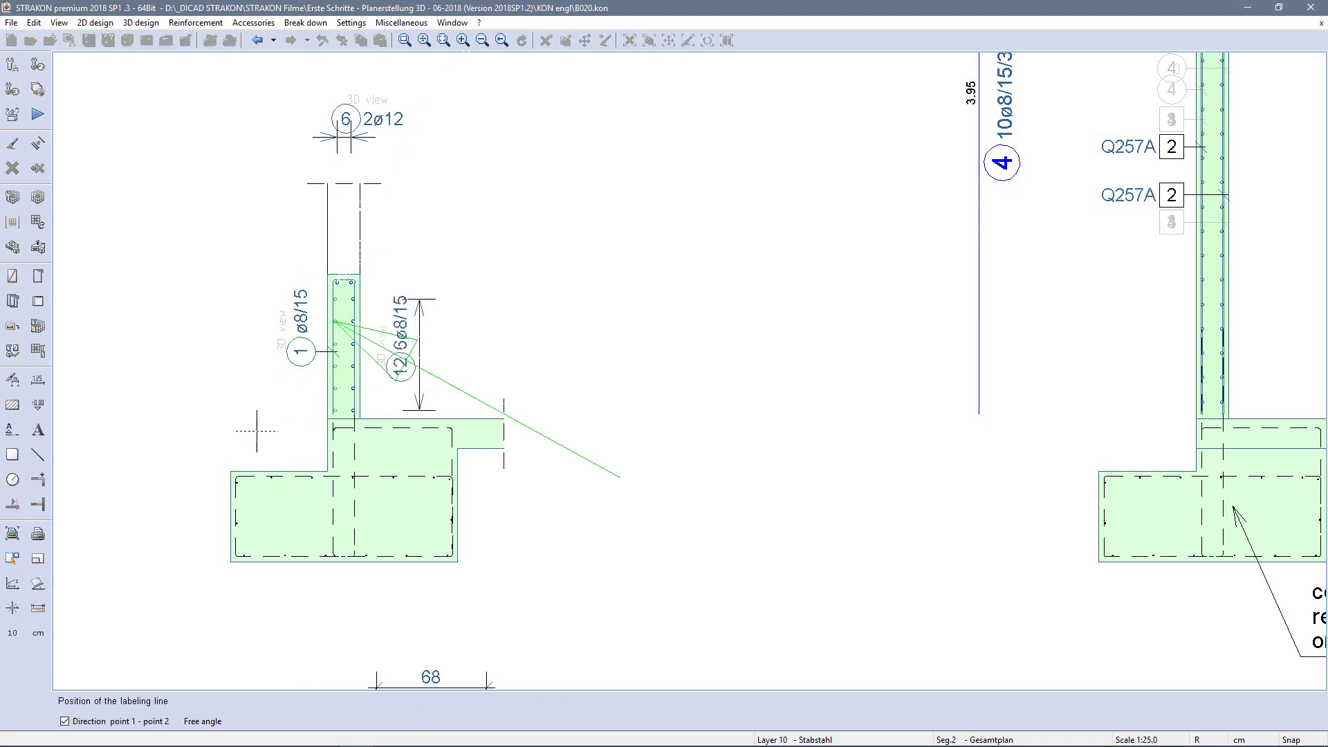
click(257, 387)
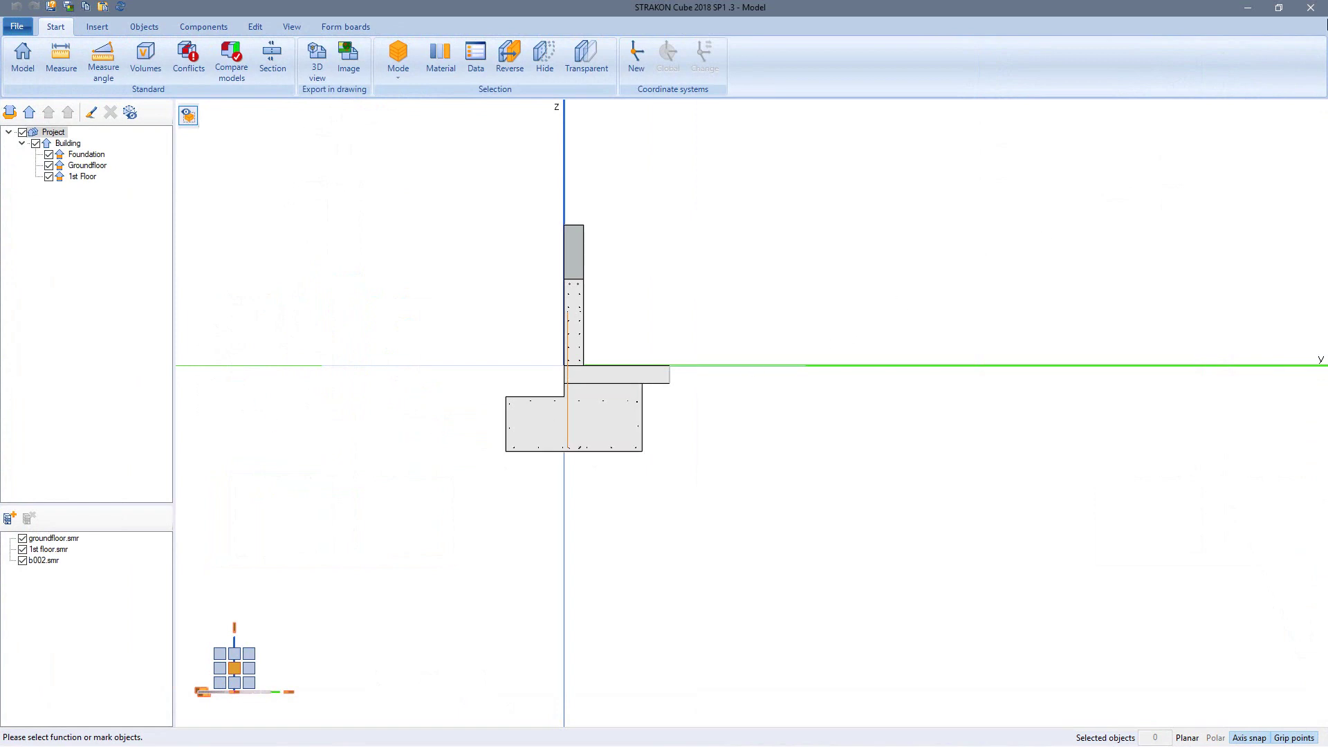
click(1311, 8)
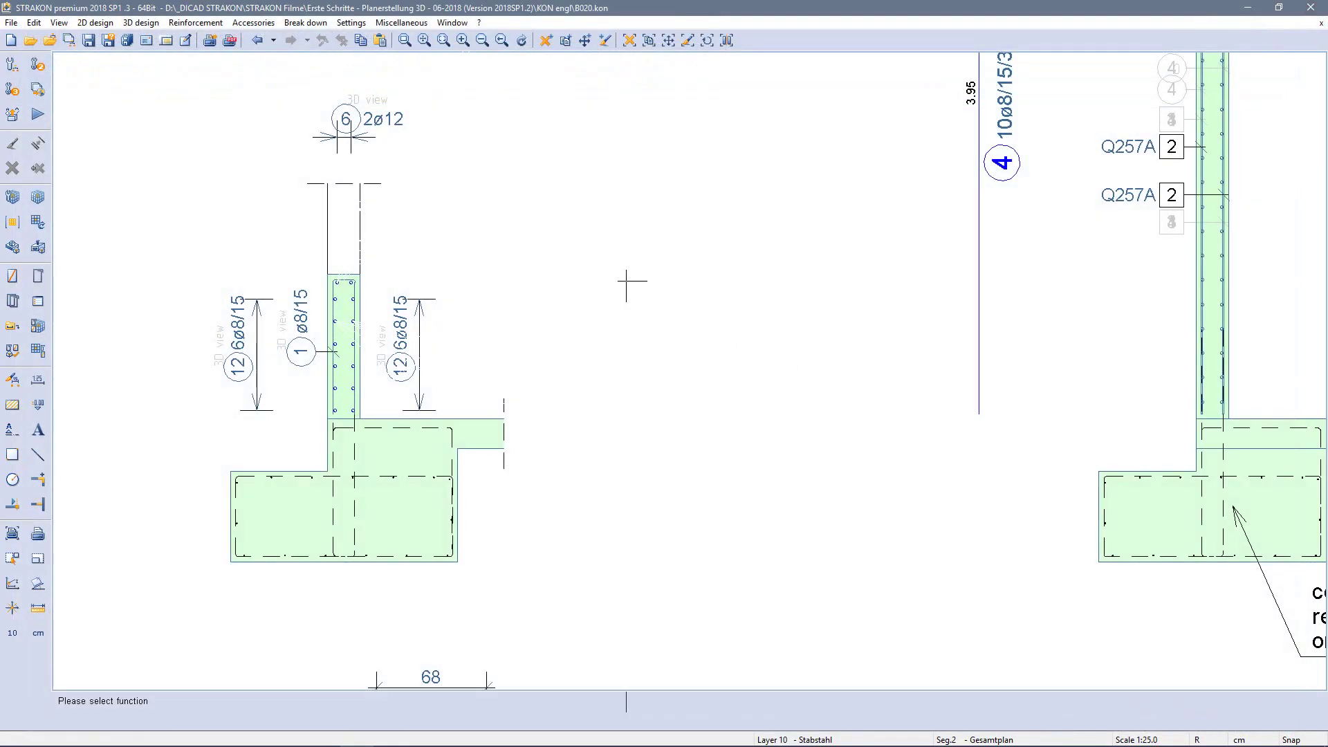